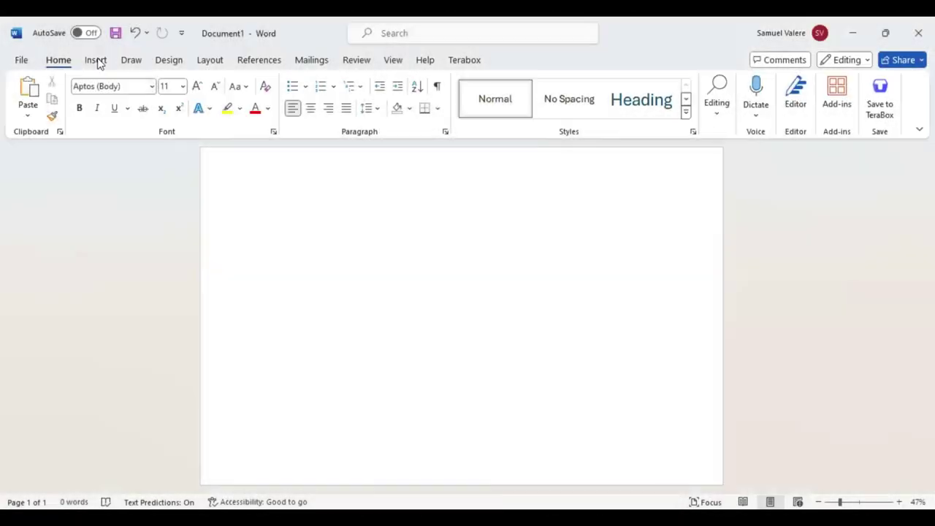
Step: Open the Shapes gallery from the Insert tab on the blank page
left_click(96, 60)
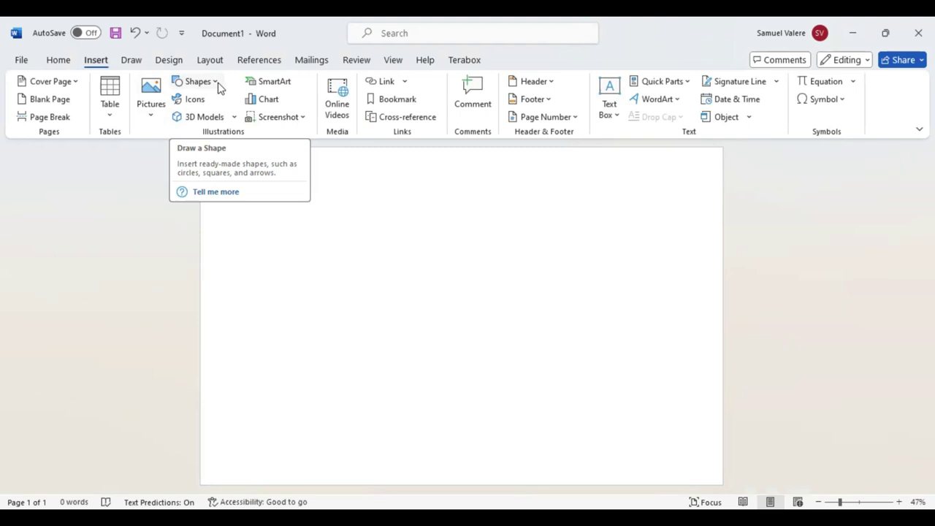
left_click(215, 81)
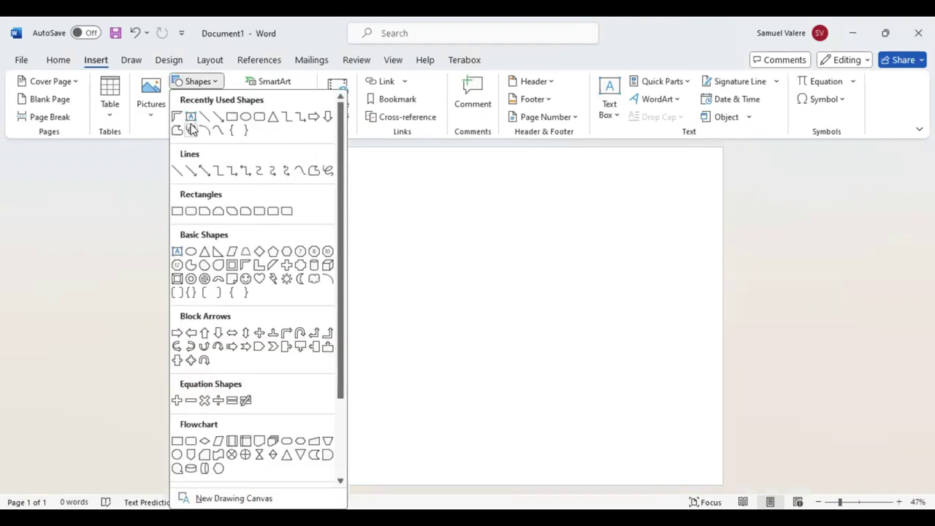
Step: Draw a Half Frame shape on the page and thin both of its arms
left_click(177, 117)
left_click_drag(237, 317, 358, 441)
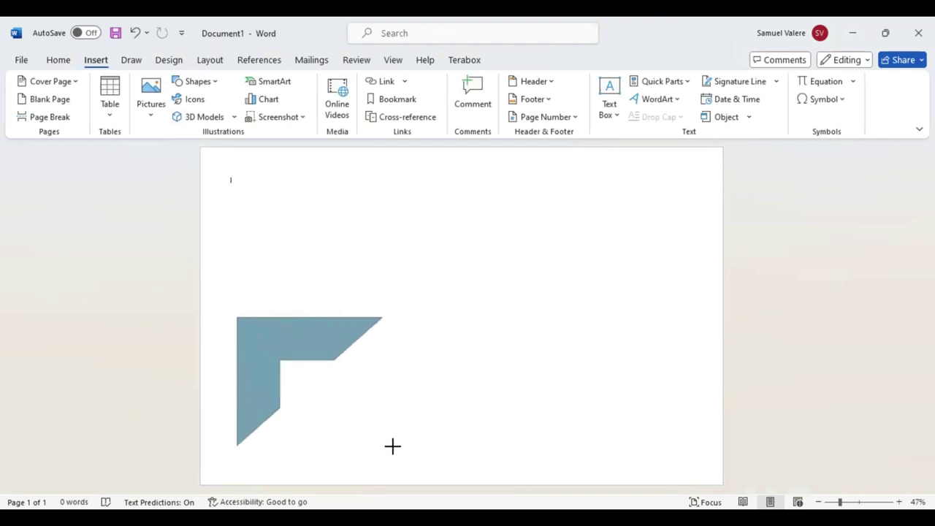
left_click_drag(358, 441, 414, 475)
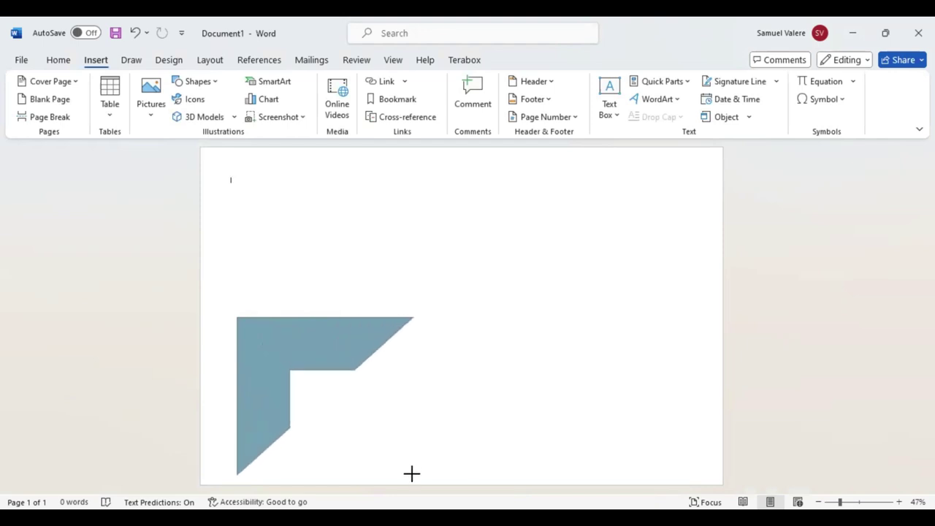
left_click(293, 326)
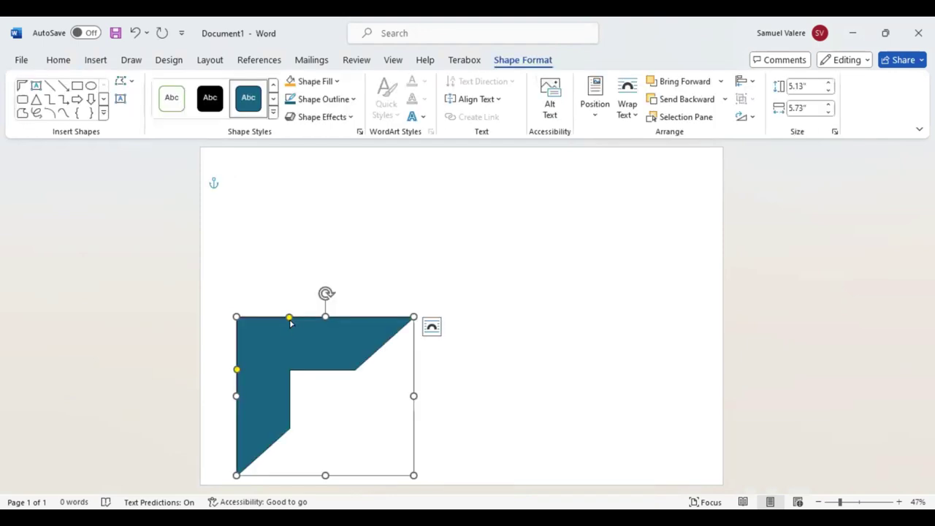
left_click_drag(285, 319, 266, 325)
left_click_drag(237, 372, 238, 350)
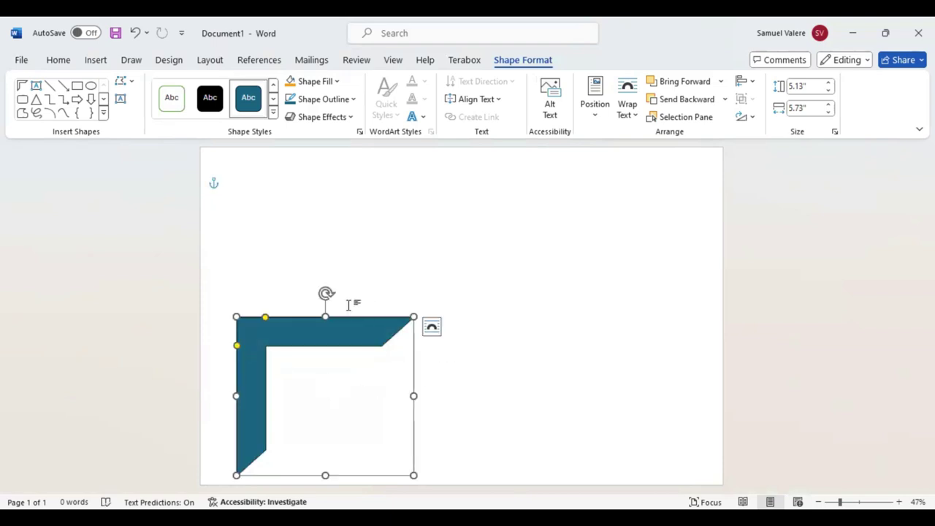
Step: Rotate the half frame so its corner sits lower left, flush against the page's left edge
left_click_drag(325, 293, 196, 350)
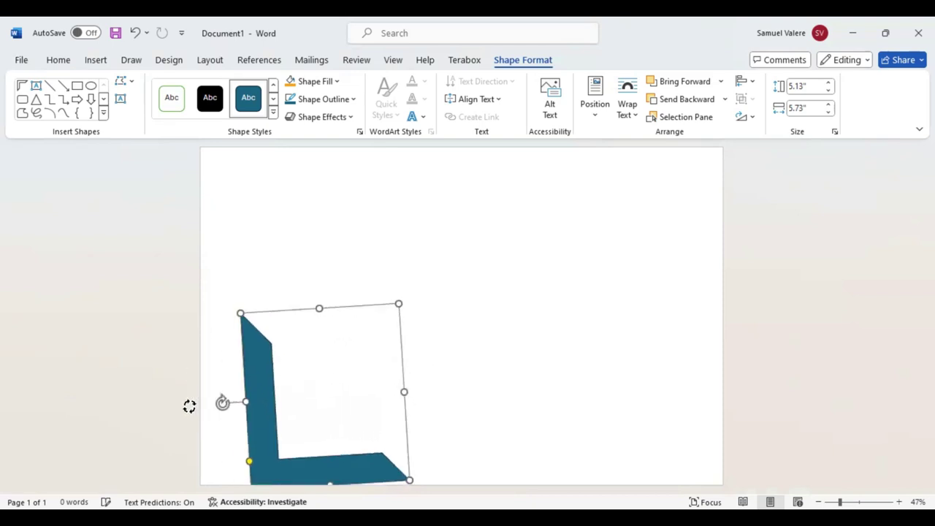
left_click_drag(196, 351, 188, 395)
left_click_drag(261, 403, 210, 400)
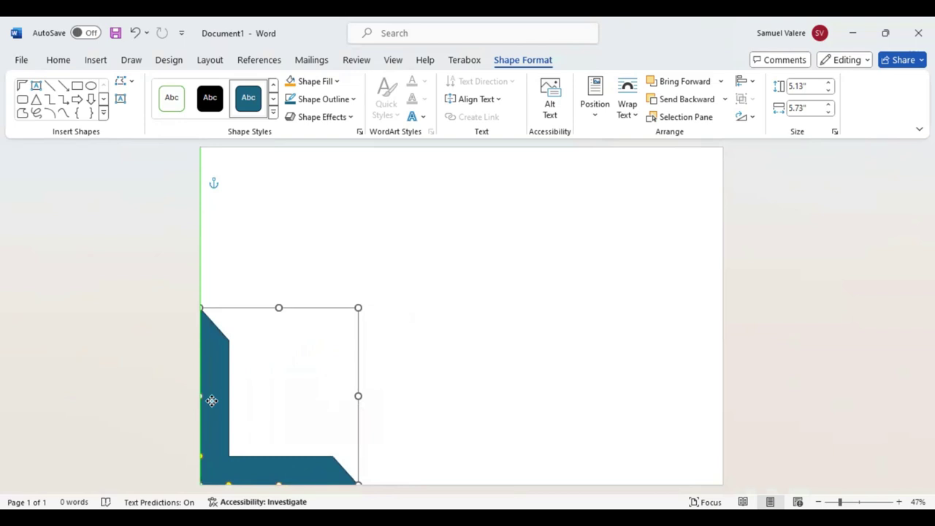
left_click(354, 99)
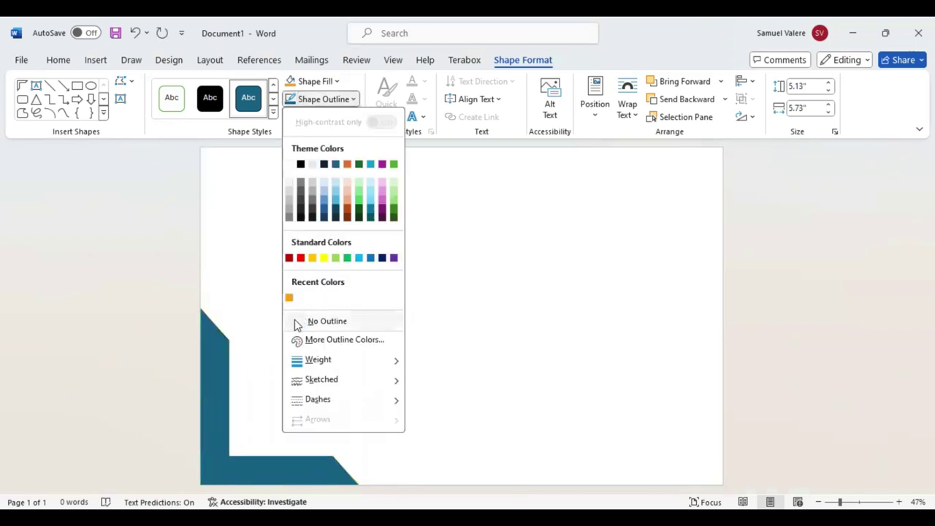
Step: Remove the L-frame's outline, widen it to the right and thicken both arms
left_click(296, 319)
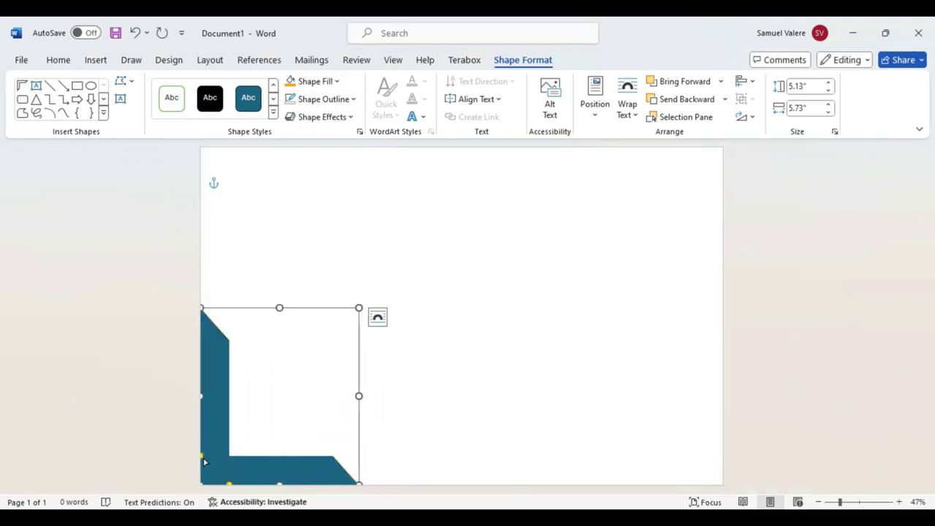
left_click_drag(203, 459, 204, 464)
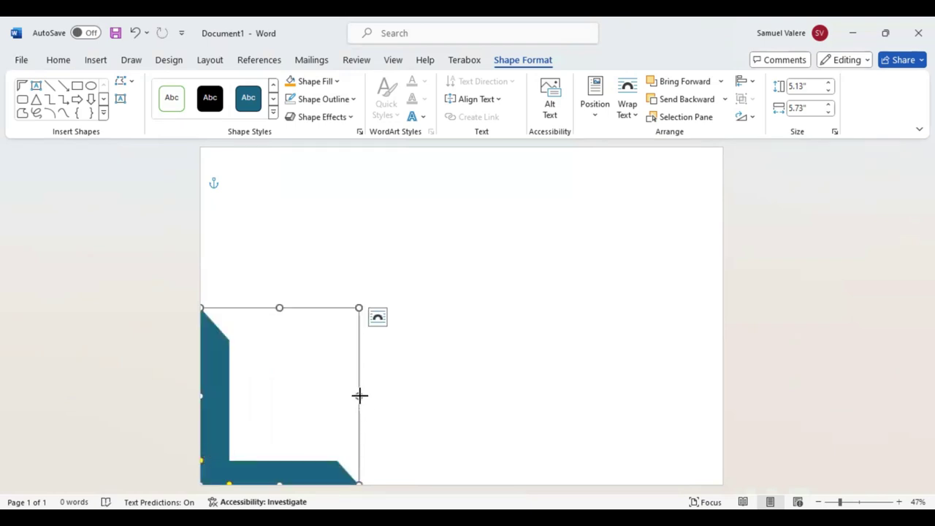
left_click_drag(358, 395, 371, 398)
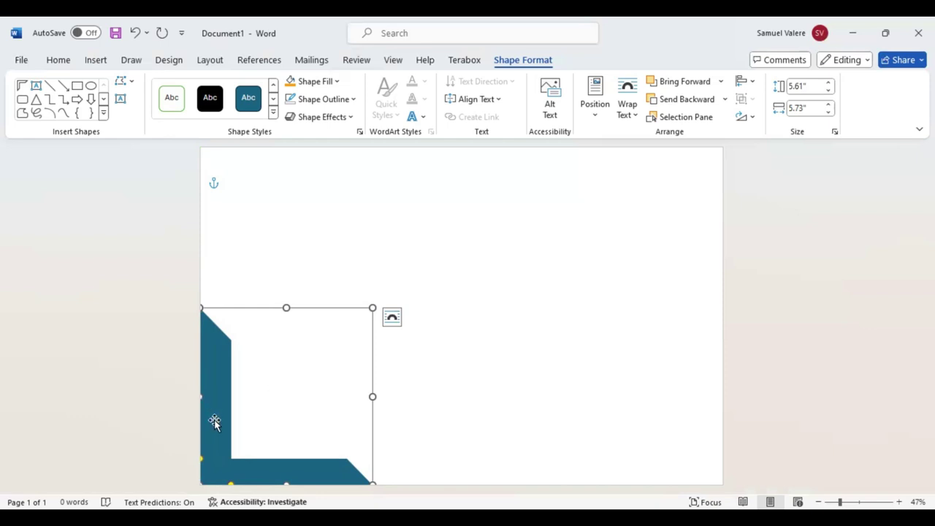
left_click_drag(231, 485, 240, 485)
left_click_drag(202, 458, 202, 452)
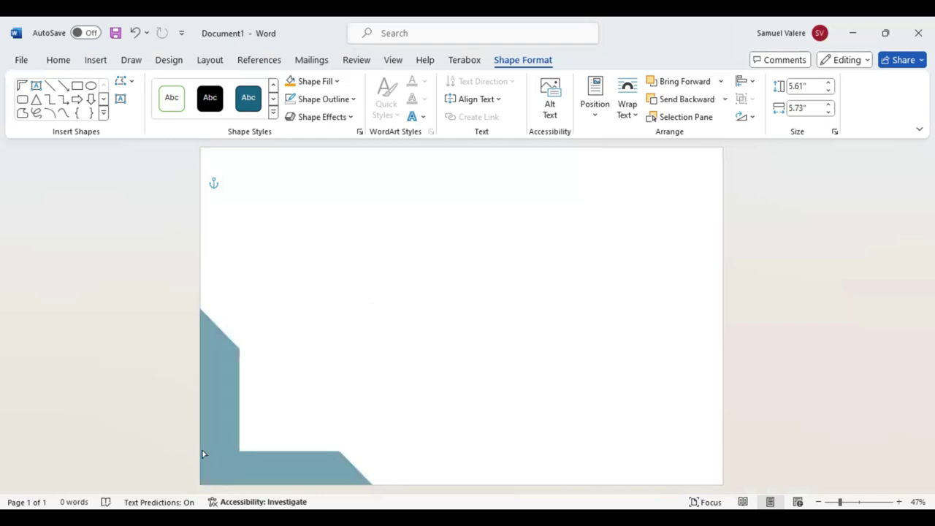
left_click_drag(203, 454, 203, 448)
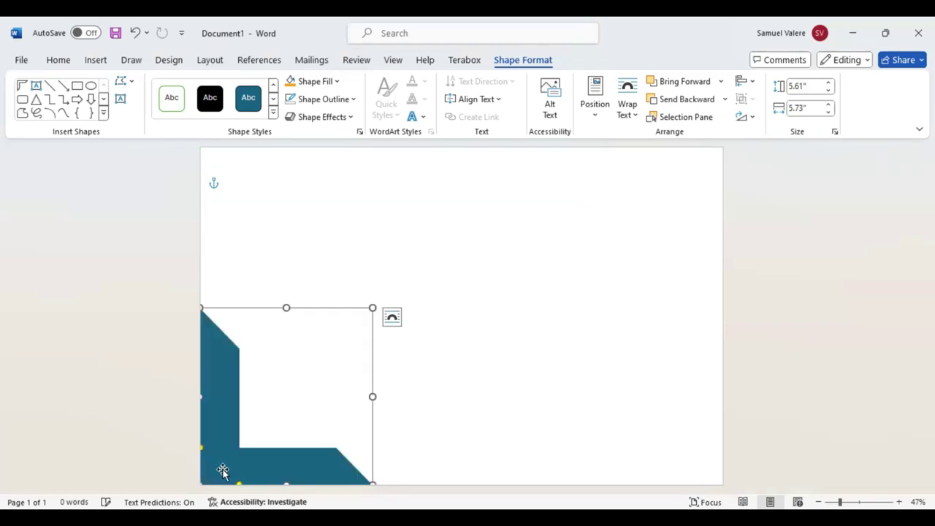
left_click_drag(240, 485, 247, 485)
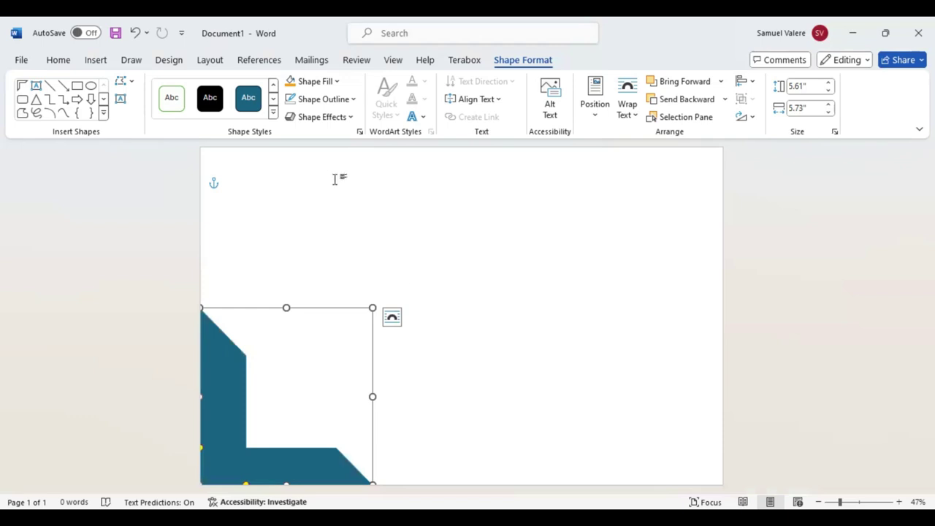
Step: Fill the L-shape orange and place a rotated copy in the page's lower-right corner
left_click(340, 82)
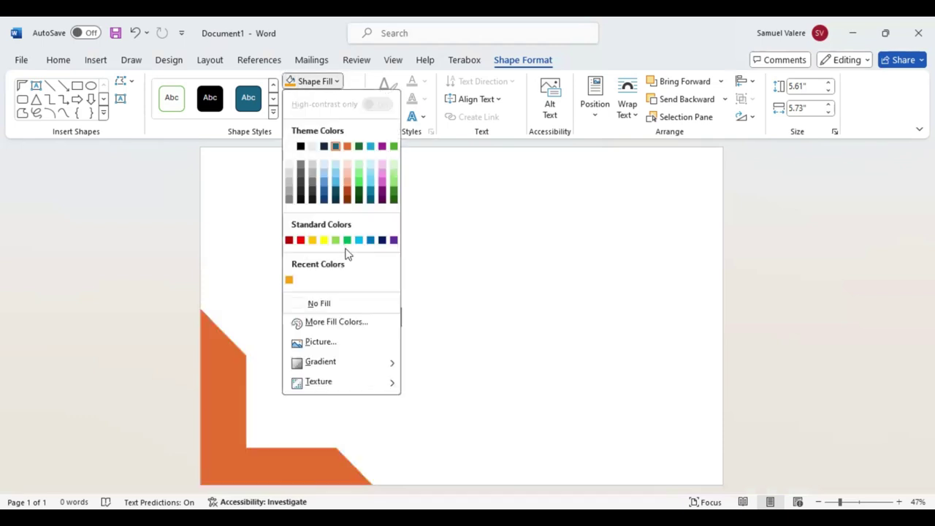
left_click(290, 281)
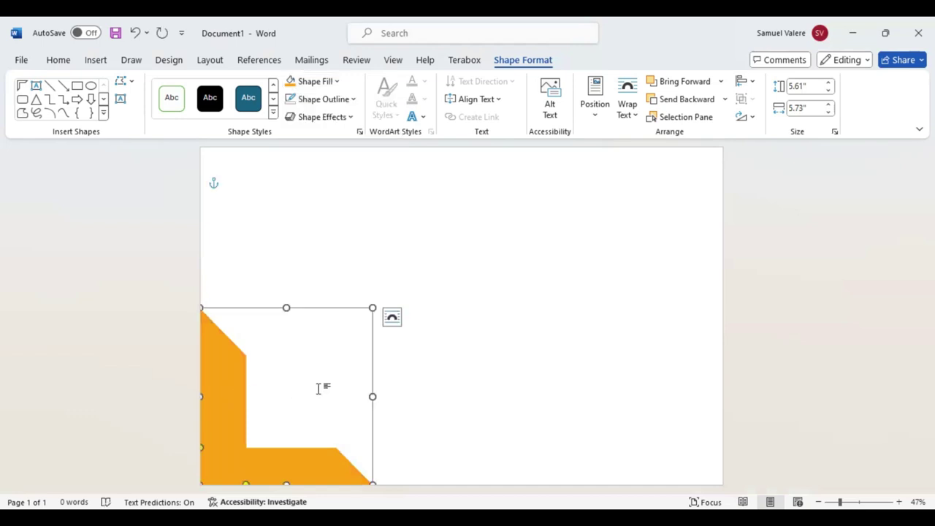
left_click_drag(225, 428, 497, 393)
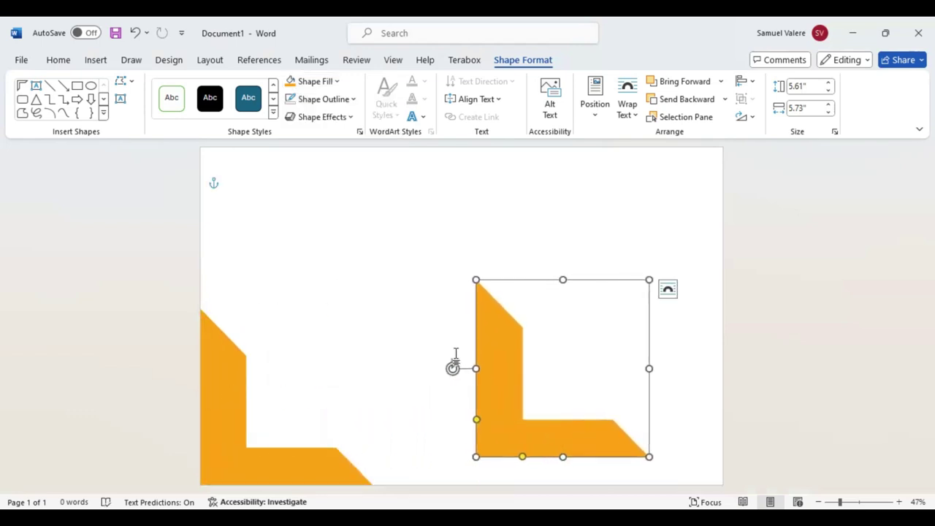
left_click_drag(452, 369, 559, 463)
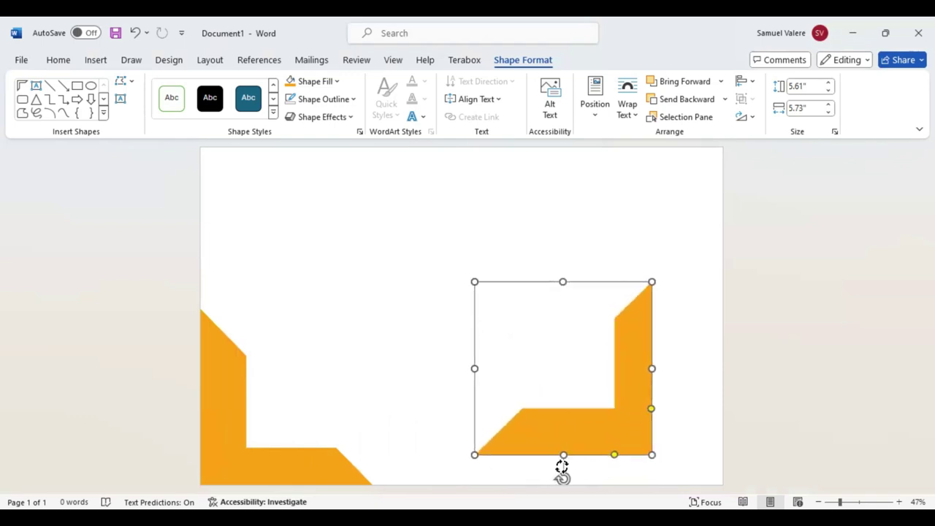
mouse_move(605, 434)
left_mouse_down()
mouse_move(682, 453)
mouse_move(682, 462)
left_mouse_up()
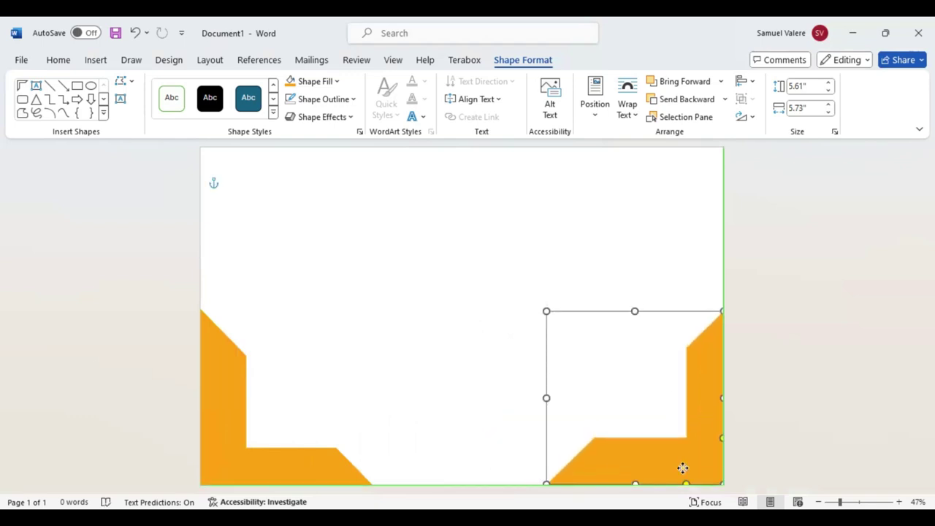
Step: Duplicate the lower-left orange L-shape and shrink the copy toward the corner
left_click(223, 449)
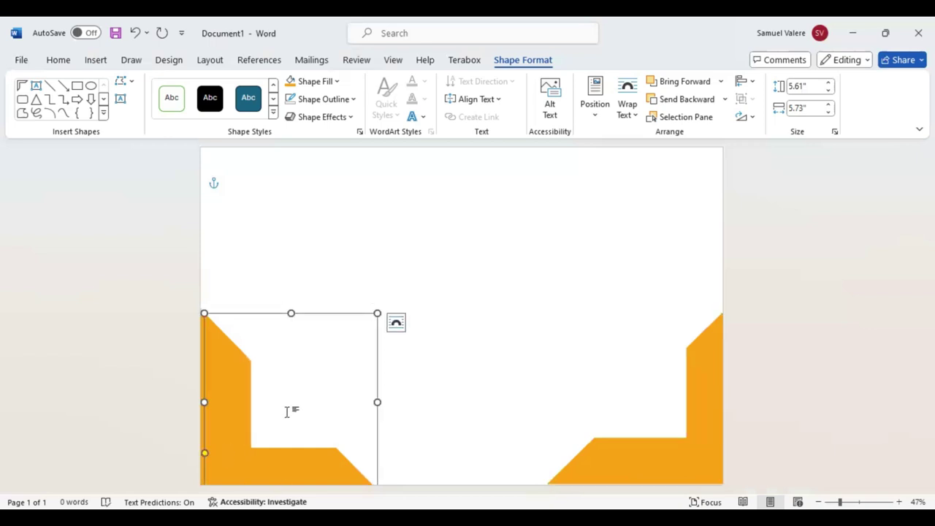
left_click_drag(221, 463, 210, 455)
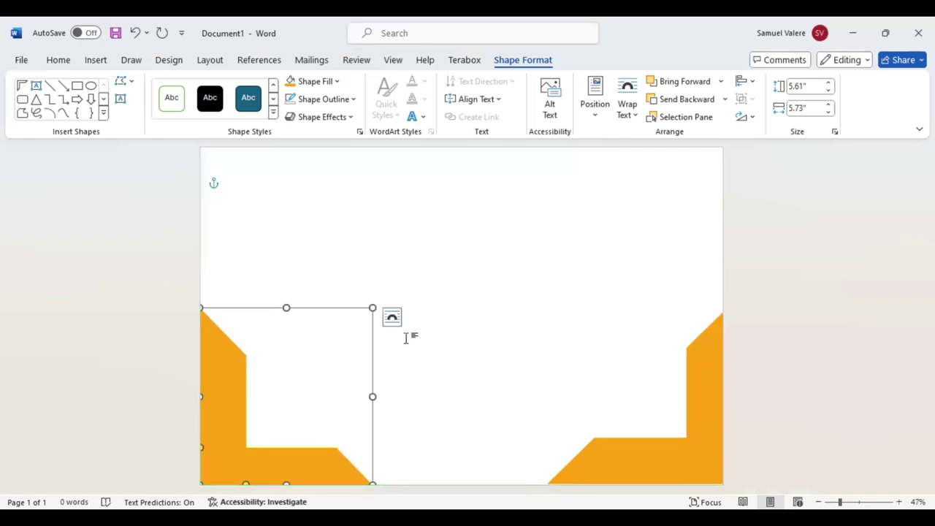
left_click_drag(372, 308, 356, 325)
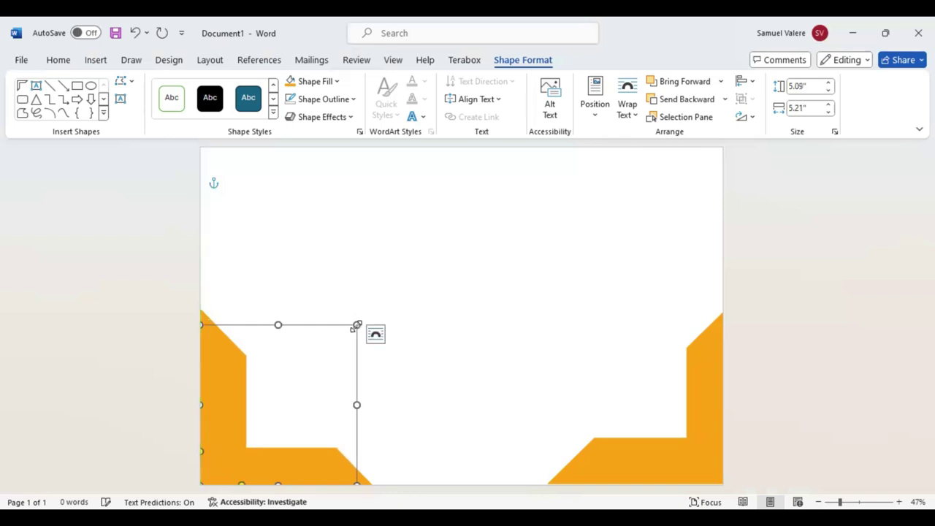
Step: Fill the smaller L-shape copy black
left_click(338, 82)
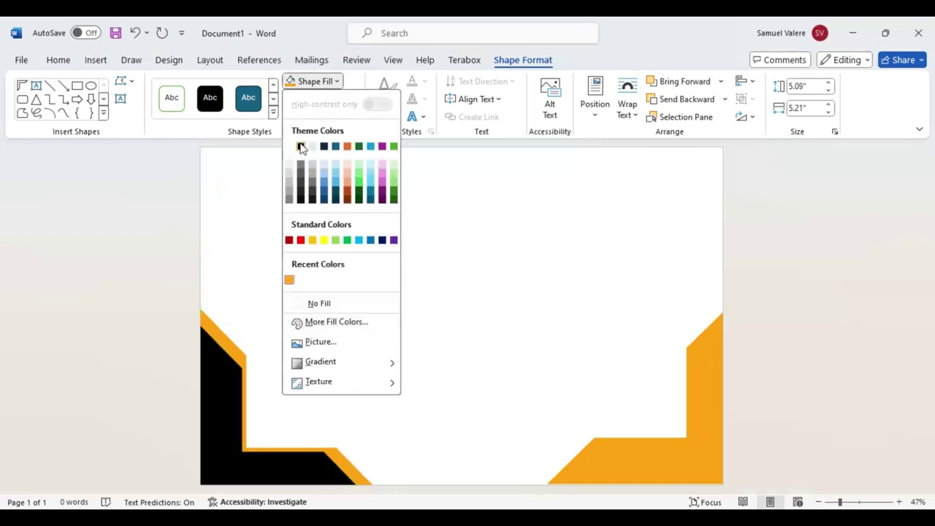
left_click(288, 281)
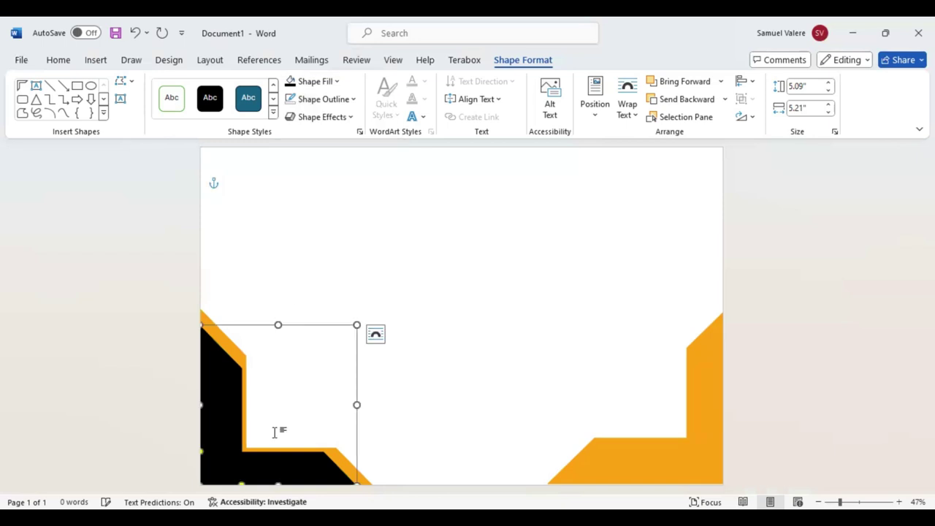
left_click(203, 453)
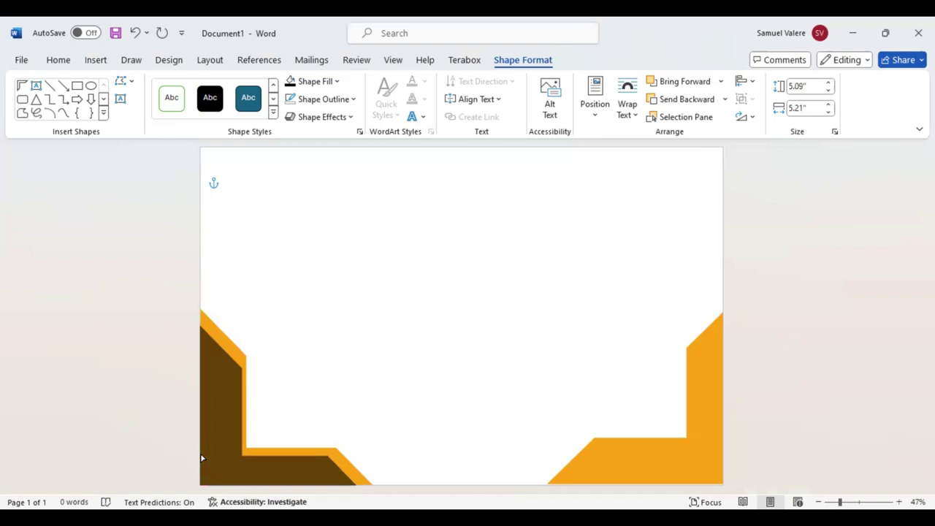
Step: Move the black L-shape into the lower-right orange corner and rotate it about 90° to fit
left_click(202, 458)
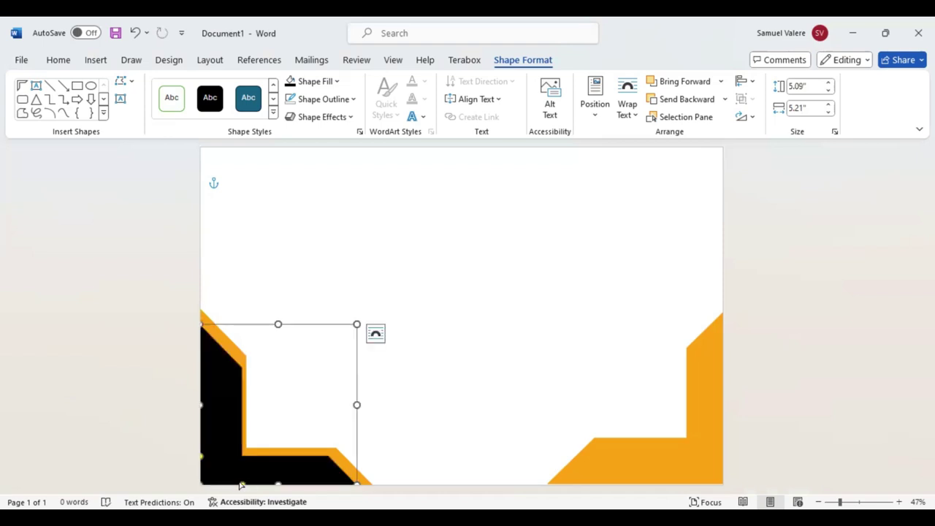
left_click(236, 485)
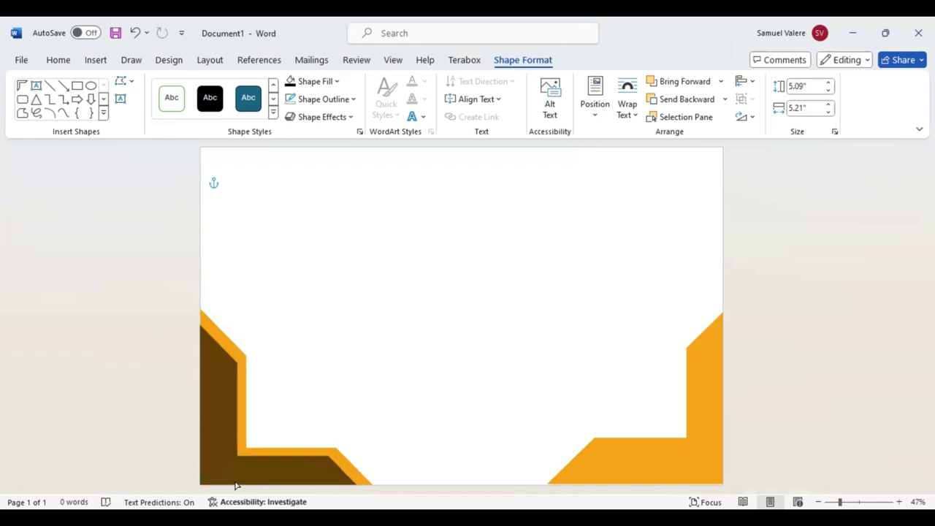
left_click(235, 485)
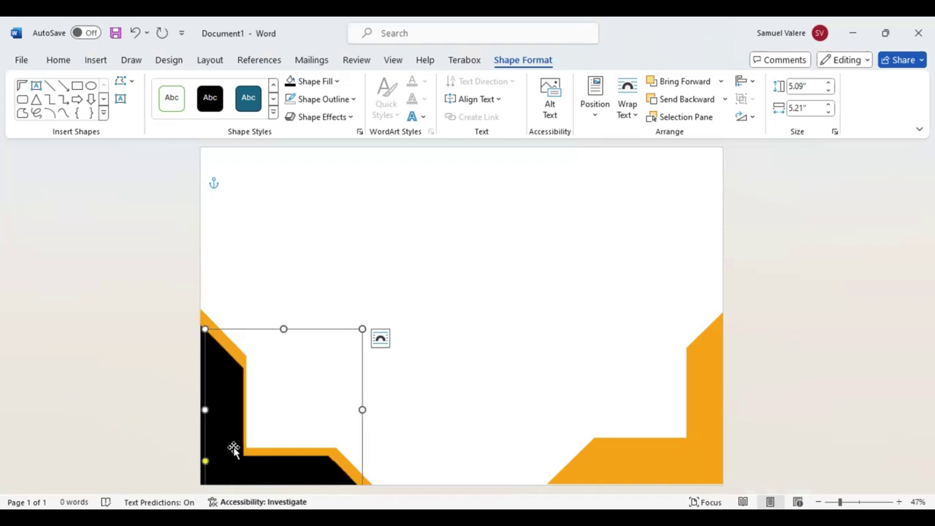
left_click_drag(234, 446, 543, 404)
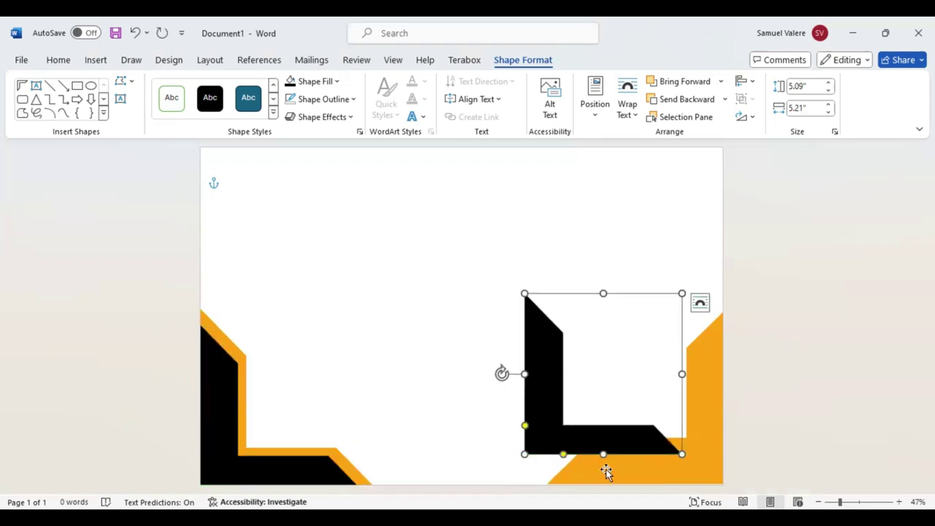
left_click(344, 462)
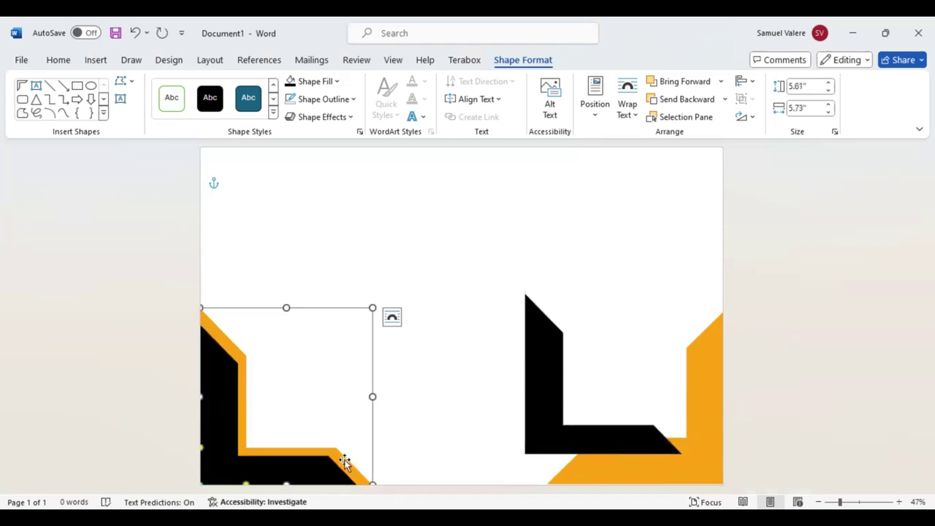
left_click(593, 467)
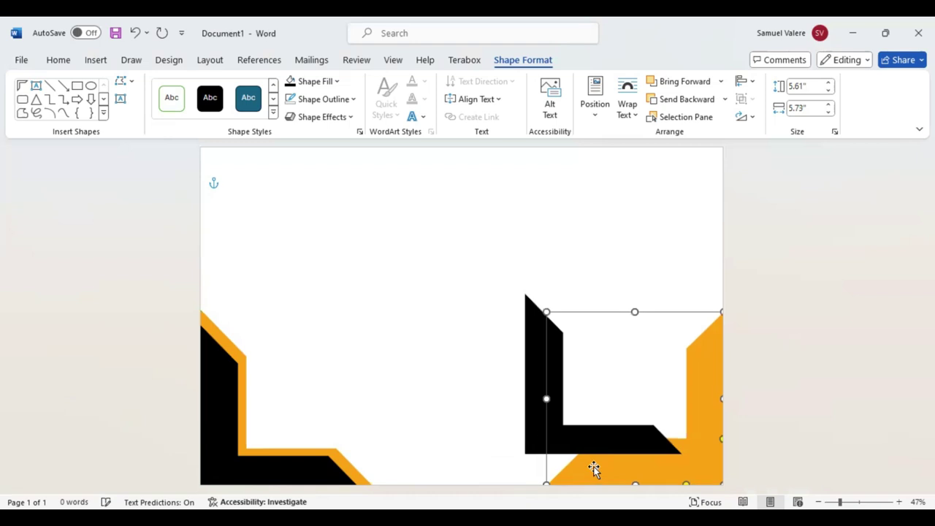
left_click(533, 415)
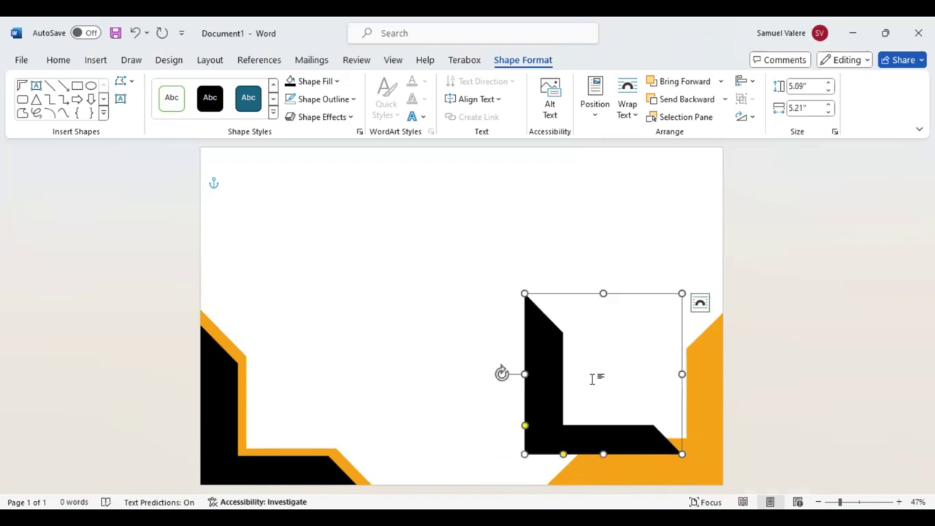
mouse_move(499, 374)
left_mouse_down()
mouse_move(607, 454)
mouse_move(604, 460)
mouse_move(662, 466)
left_mouse_up()
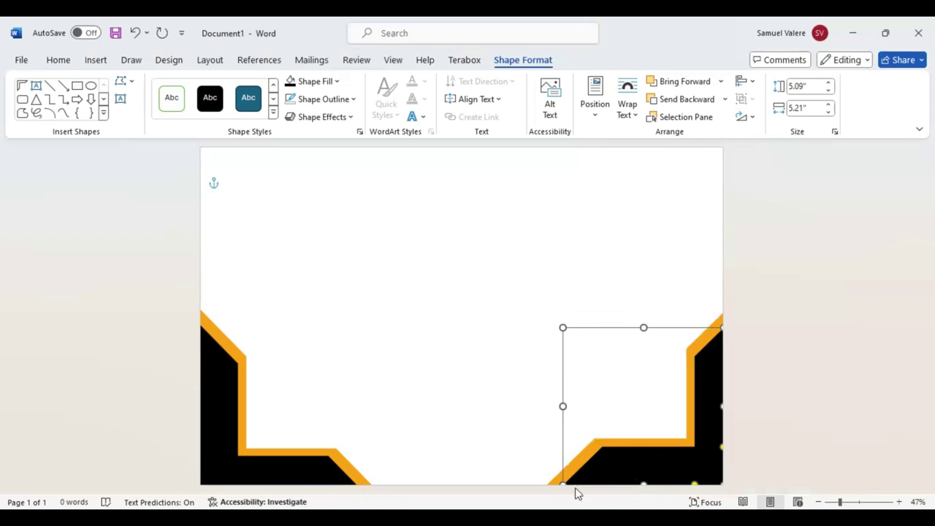
Step: Move the orange L-shape up the page and rotate it so its corner points upper left
left_click(415, 359)
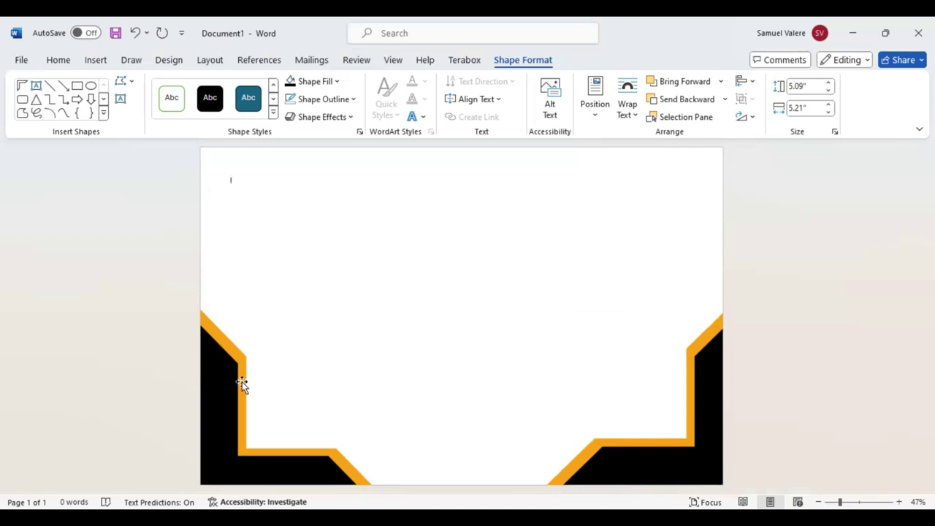
left_click(221, 335)
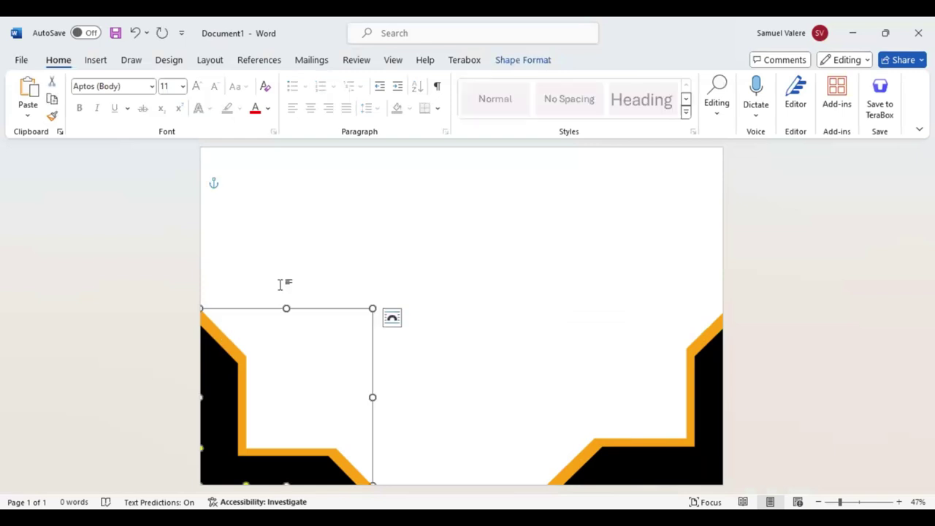
left_click_drag(298, 328, 374, 207)
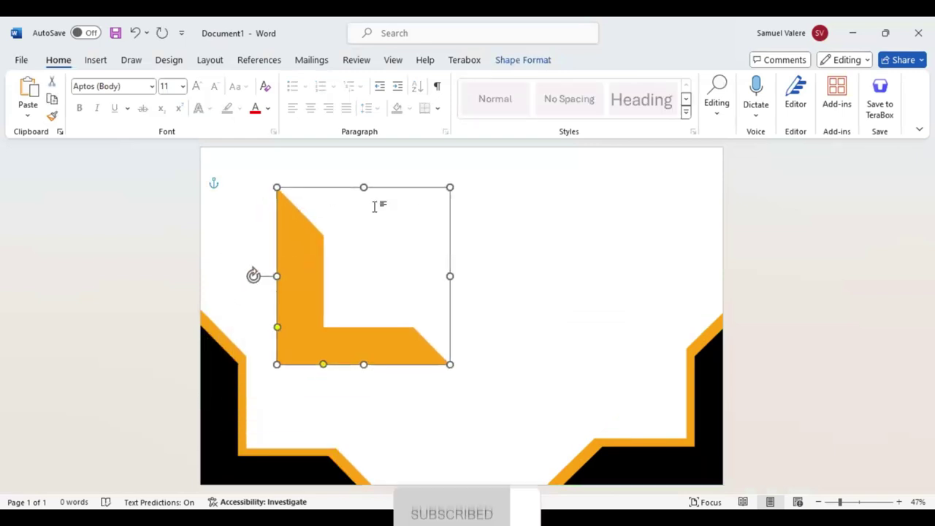
mouse_move(252, 276)
left_mouse_down()
mouse_move(293, 207)
mouse_move(364, 181)
left_mouse_up()
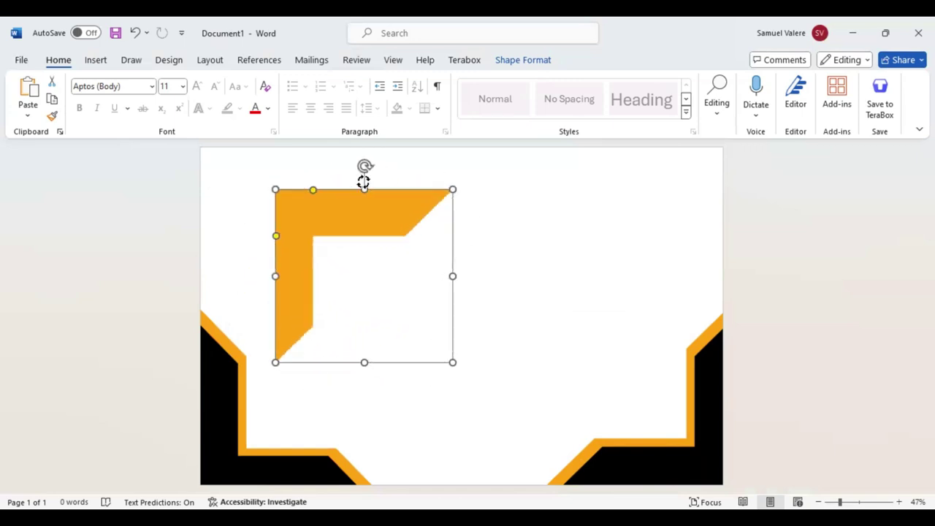
left_click(532, 62)
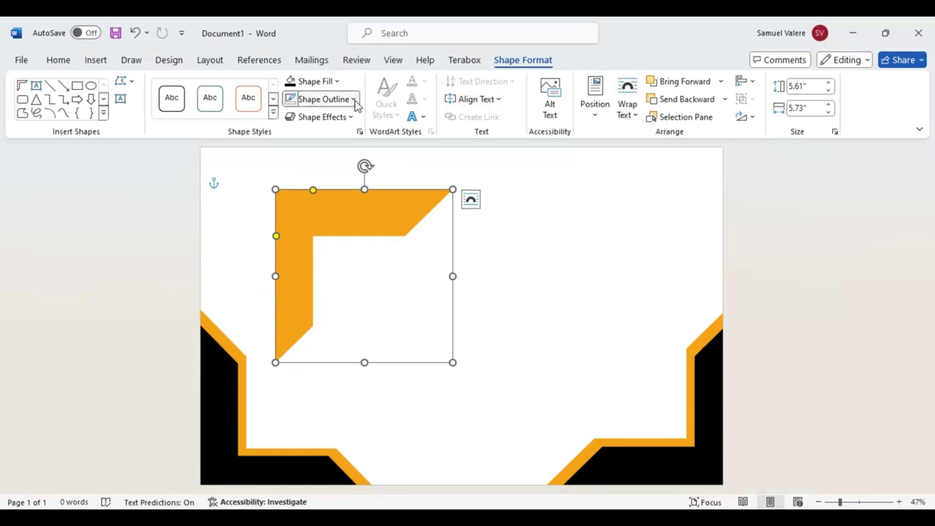
Step: Give the upper L-shape an orange outline and remove its fill
left_click(353, 100)
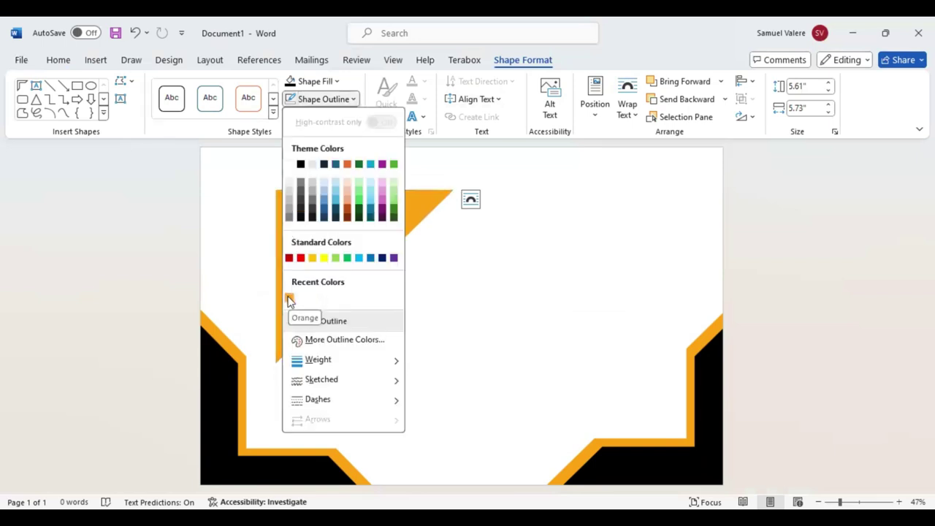
left_click(289, 297)
left_click(354, 99)
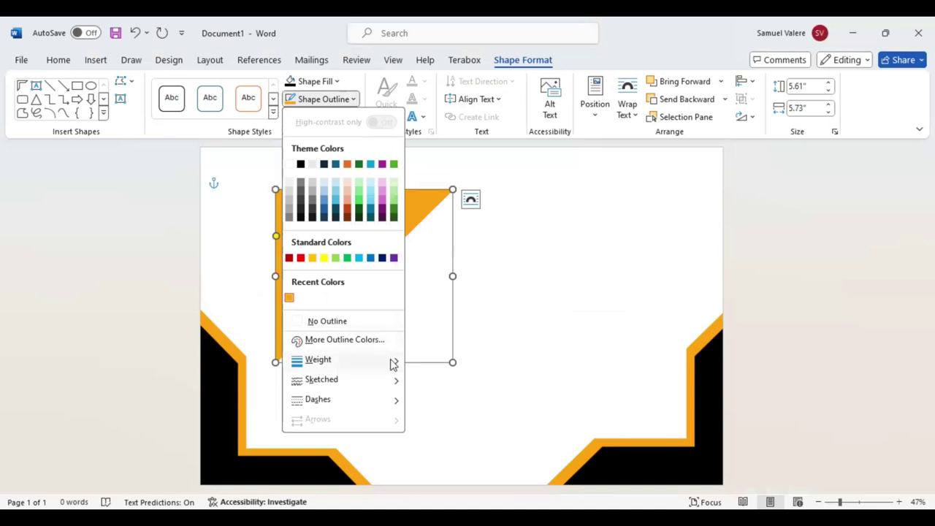
mouse_move(399, 365)
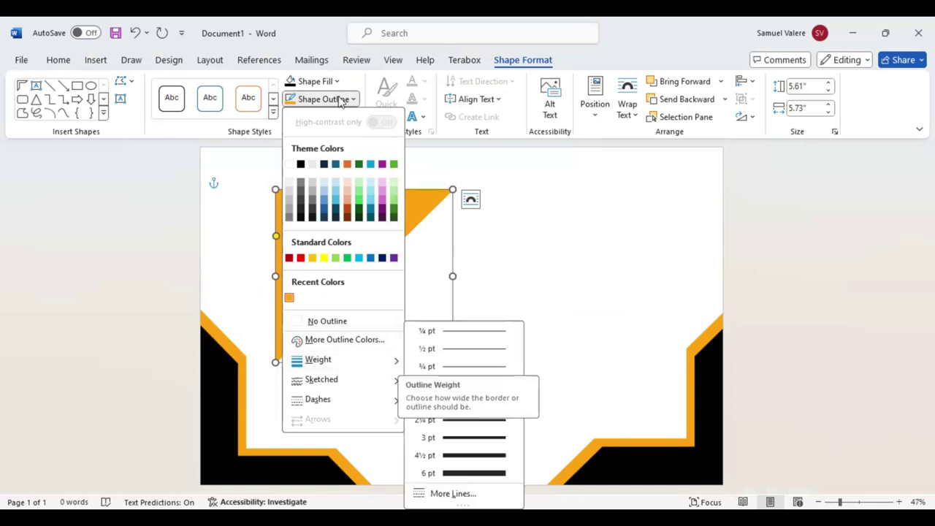
left_click(321, 81)
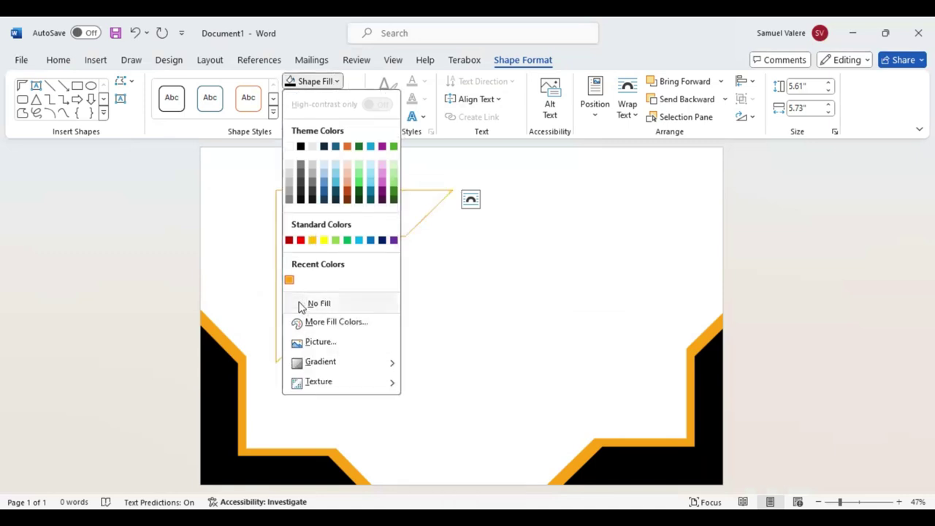
left_click(306, 304)
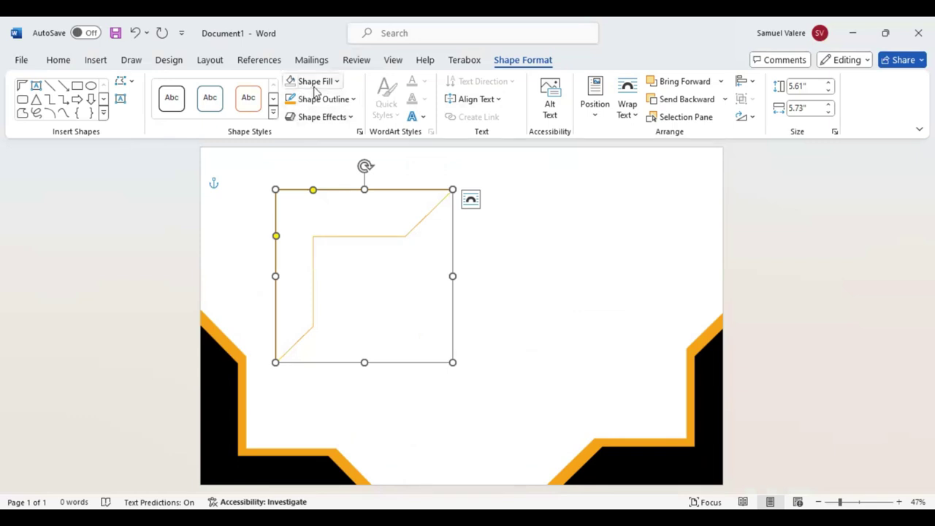
Step: Set the shape's outline width to 10 pt in the line formatting settings
left_click(353, 99)
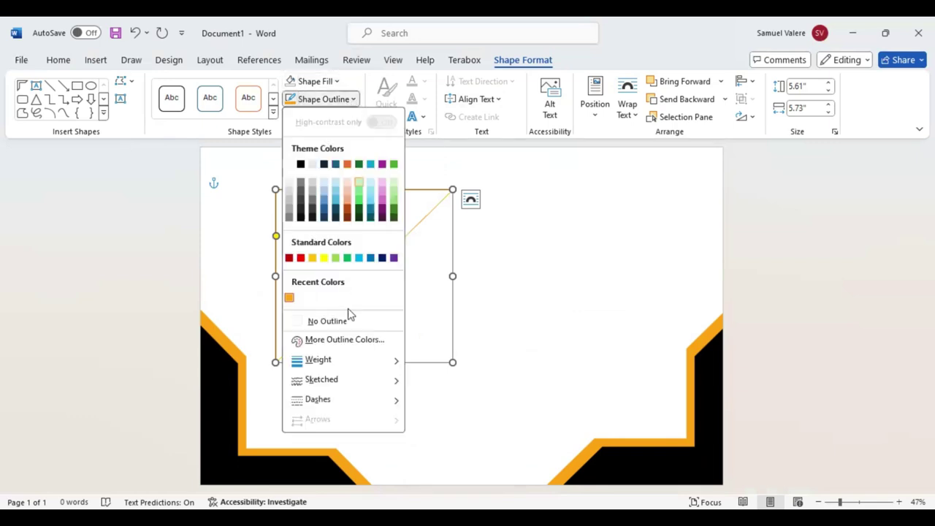
mouse_move(393, 363)
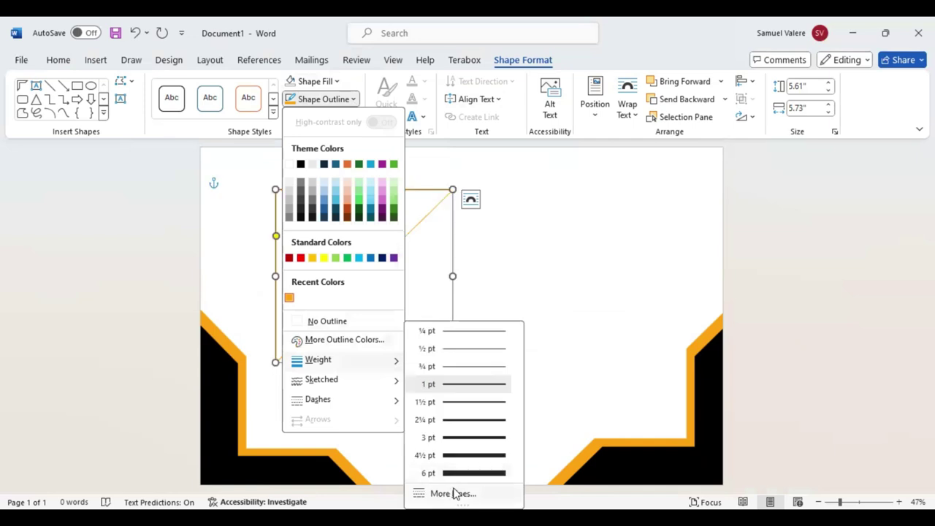
left_click(453, 494)
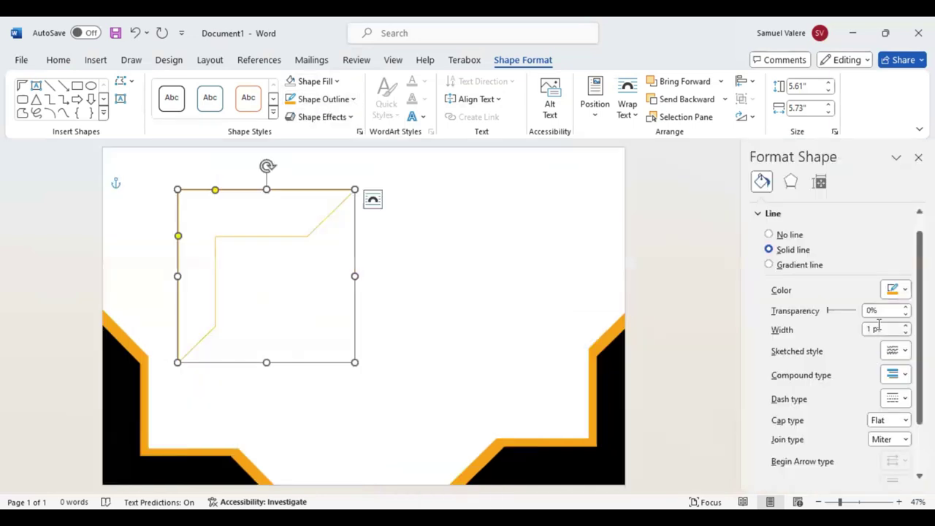
left_click(872, 329)
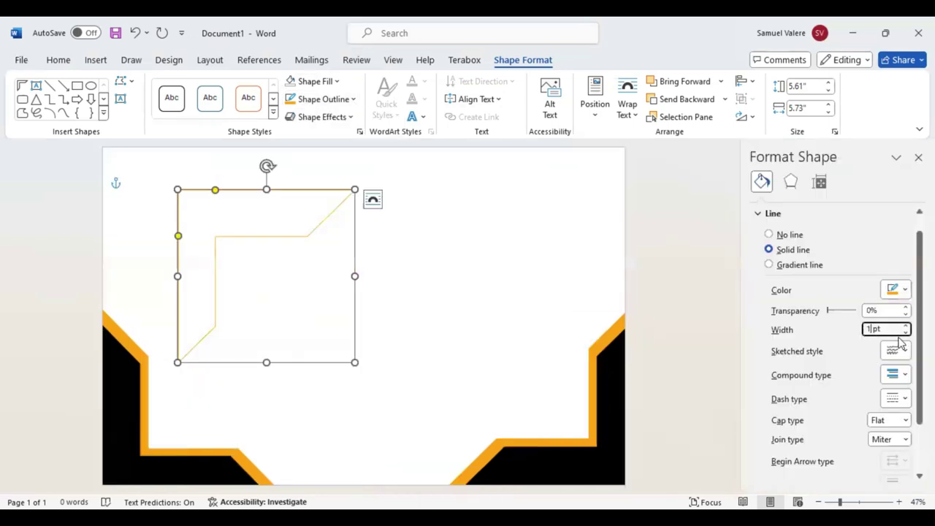
type("0")
key("Return")
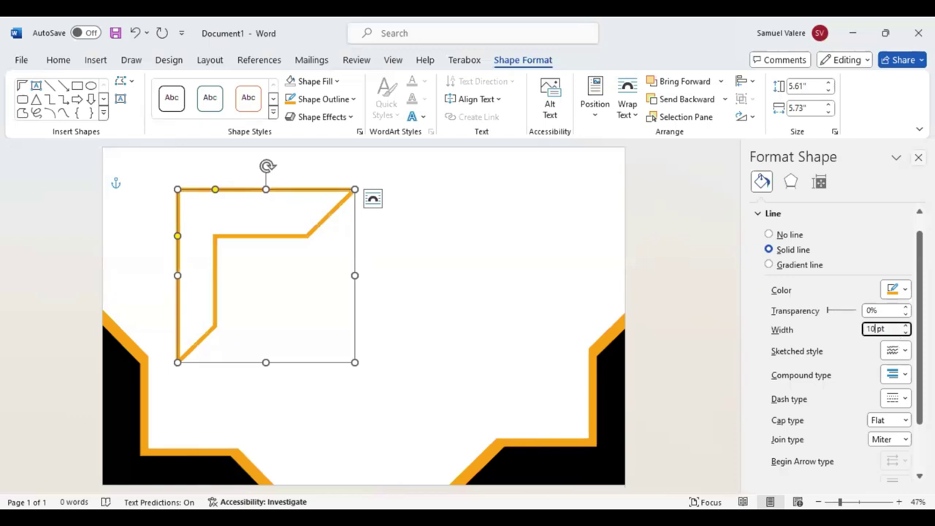
left_click(918, 157)
left_click(519, 248)
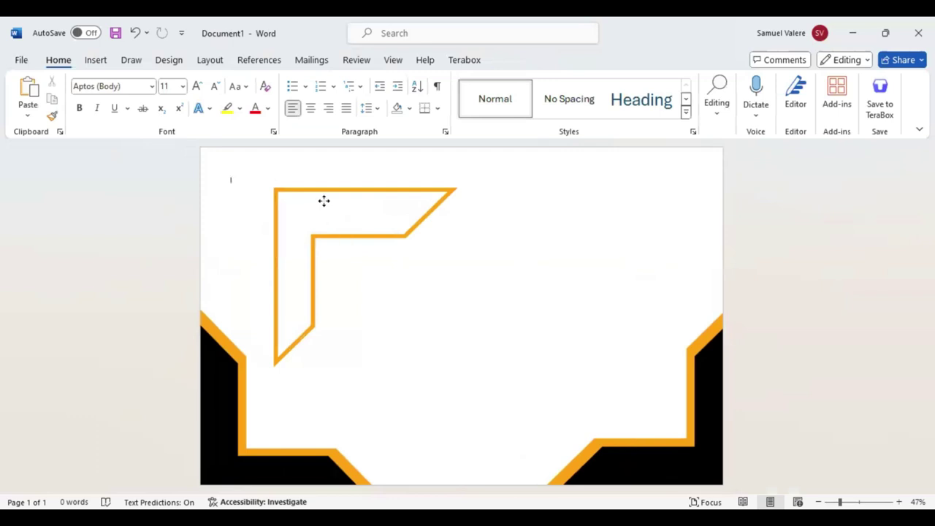
Step: Place the hollow orange corner at the top-left and enlarge it down to the lower-left corner
mouse_move(332, 236)
left_mouse_down()
mouse_move(289, 194)
mouse_move(259, 190)
left_mouse_up()
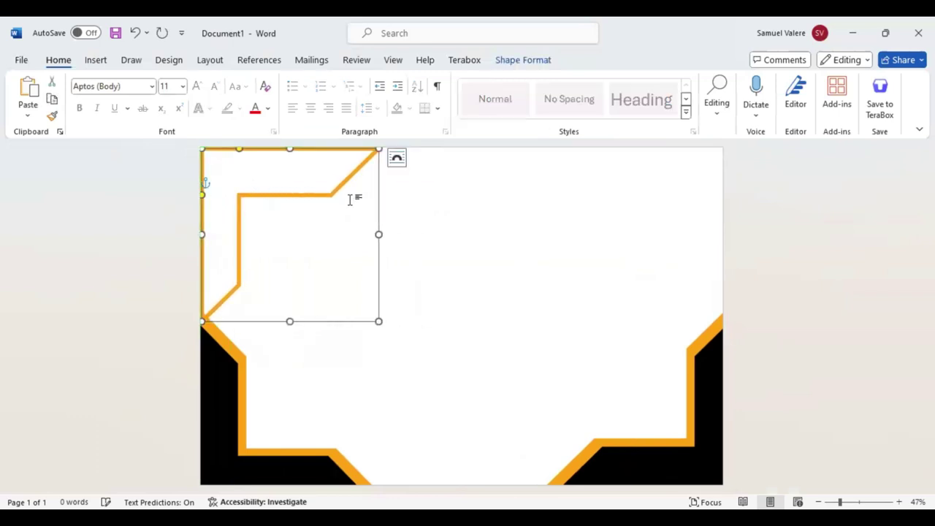
key("Left")
key("Left")
key("Left")
key("Left")
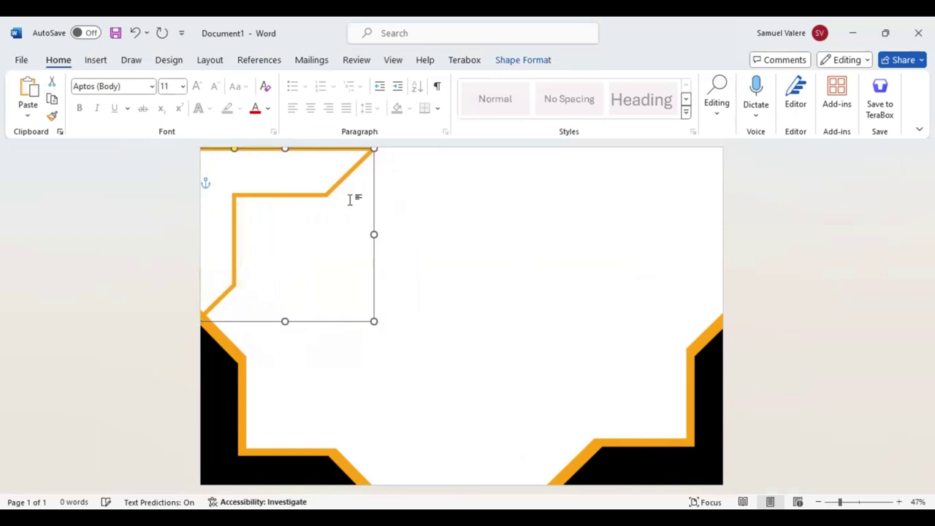
key("Up")
key("Up")
key("Up")
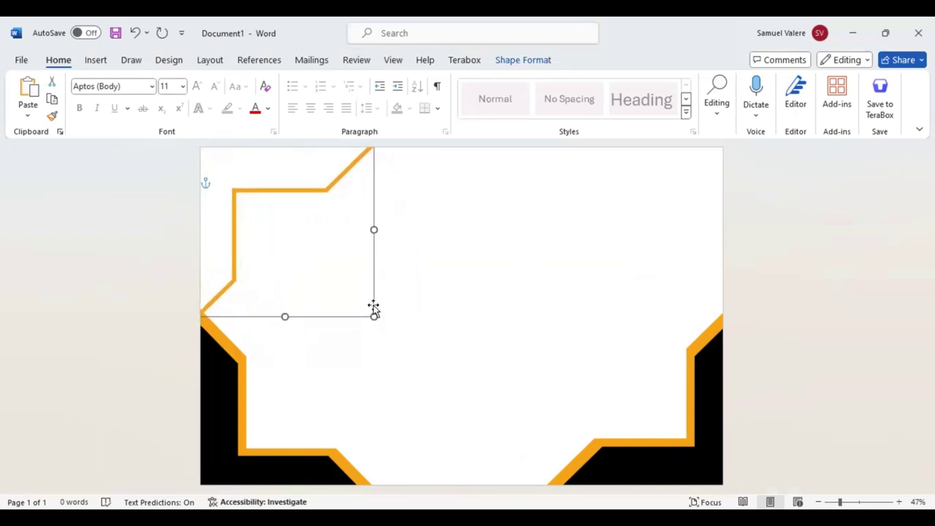
left_click_drag(374, 317, 400, 357)
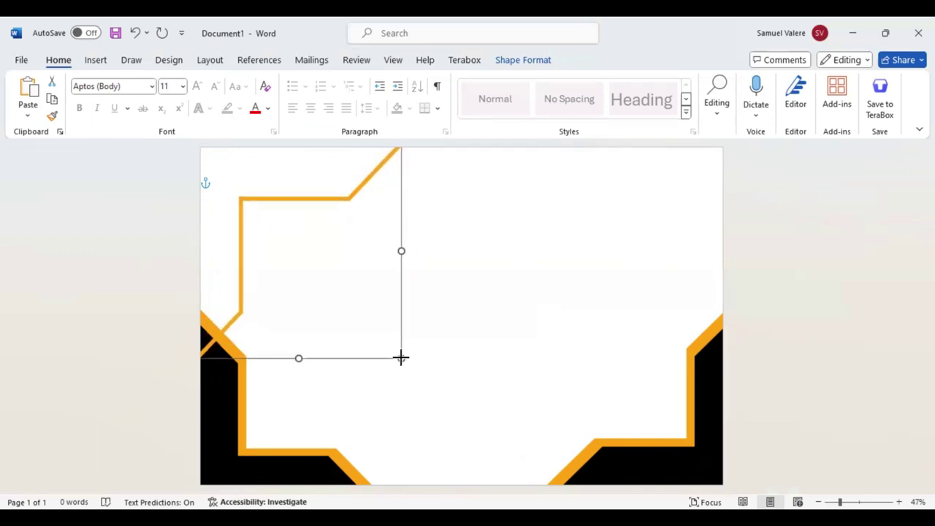
left_click_drag(401, 358, 402, 360)
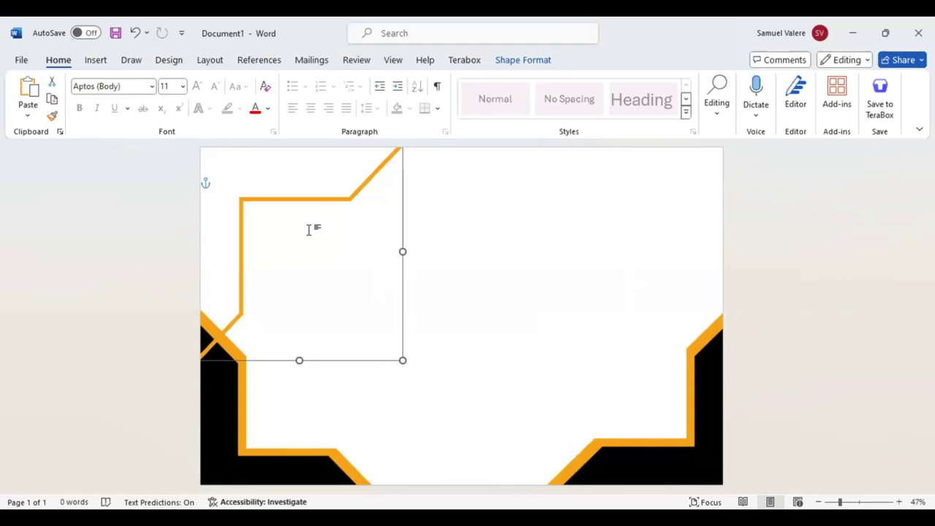
Step: Send the orange L-shaped line behind the black corner and rotate it toward the top-right
left_click(538, 65)
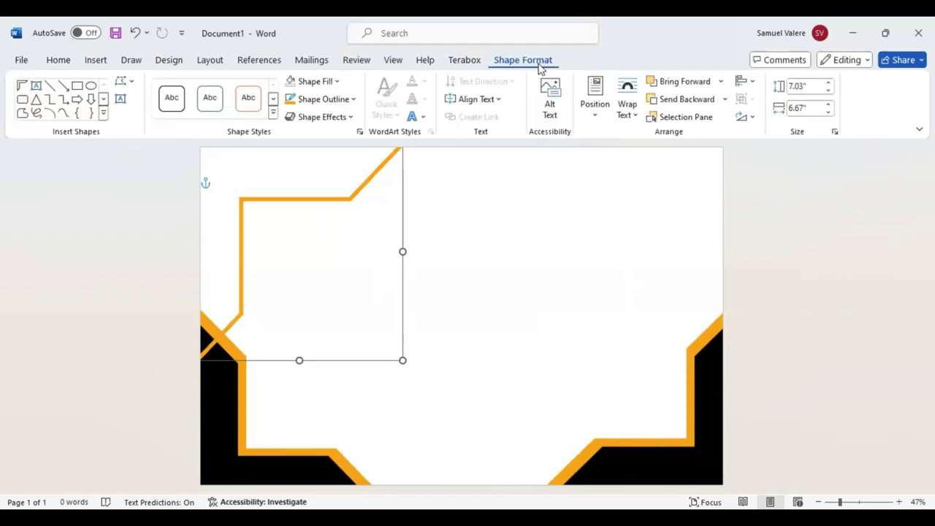
left_click(685, 102)
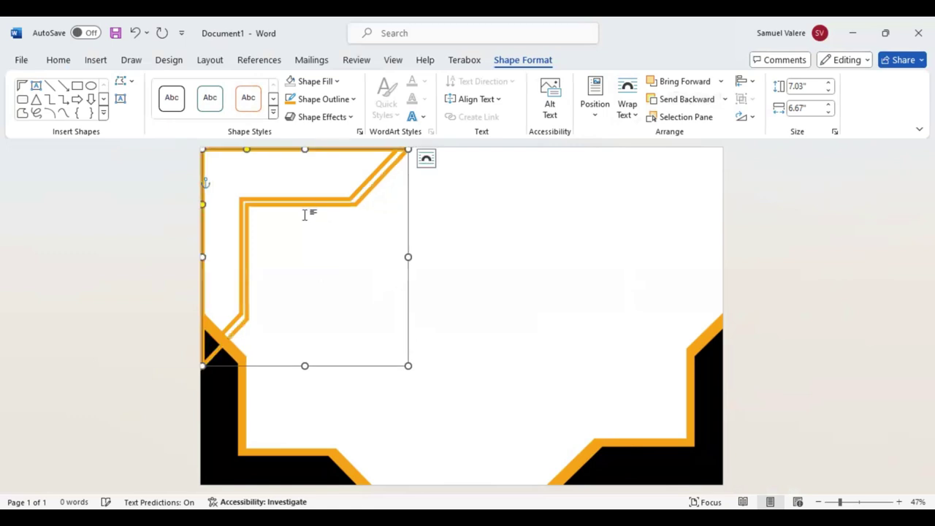
mouse_move(305, 213)
left_mouse_down()
mouse_move(475, 273)
mouse_move(534, 273)
left_mouse_up()
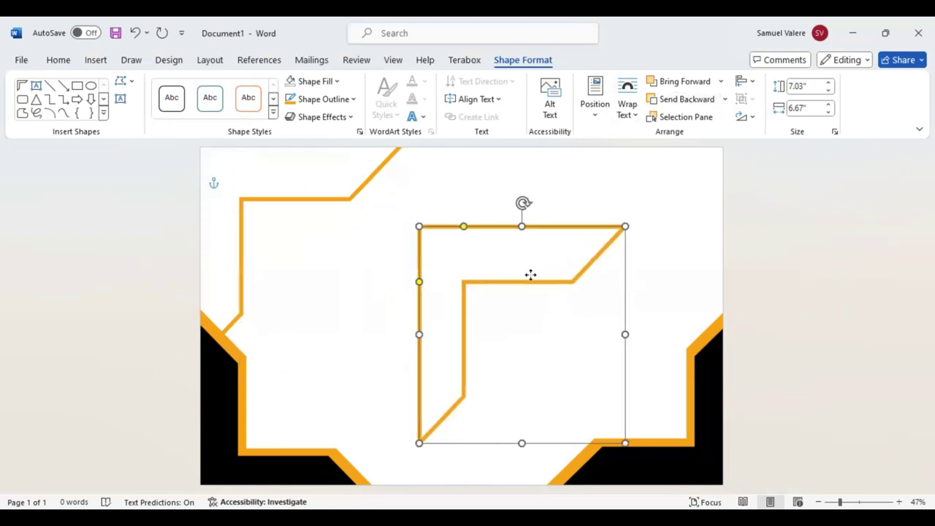
mouse_move(534, 201)
left_mouse_down()
mouse_move(611, 238)
mouse_move(532, 361)
left_mouse_up()
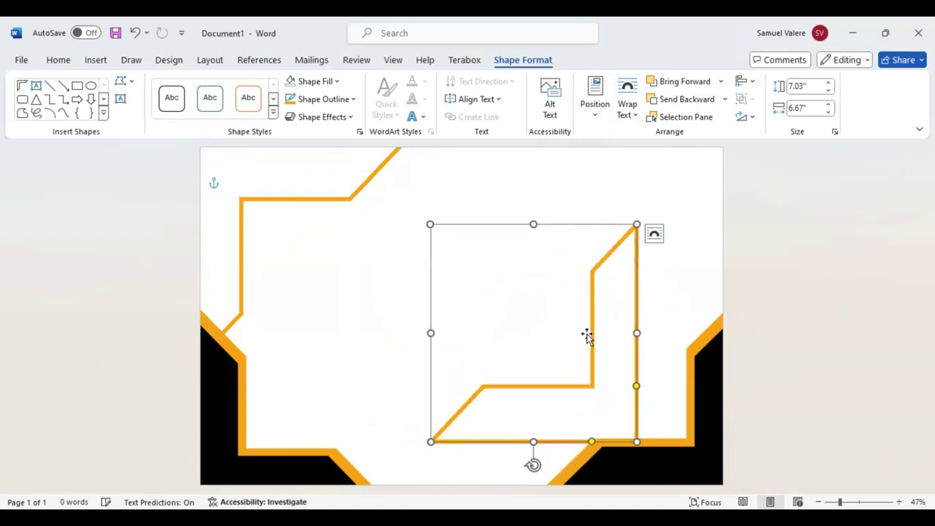
mouse_move(591, 365)
left_mouse_down()
mouse_move(647, 278)
mouse_move(618, 313)
left_mouse_up()
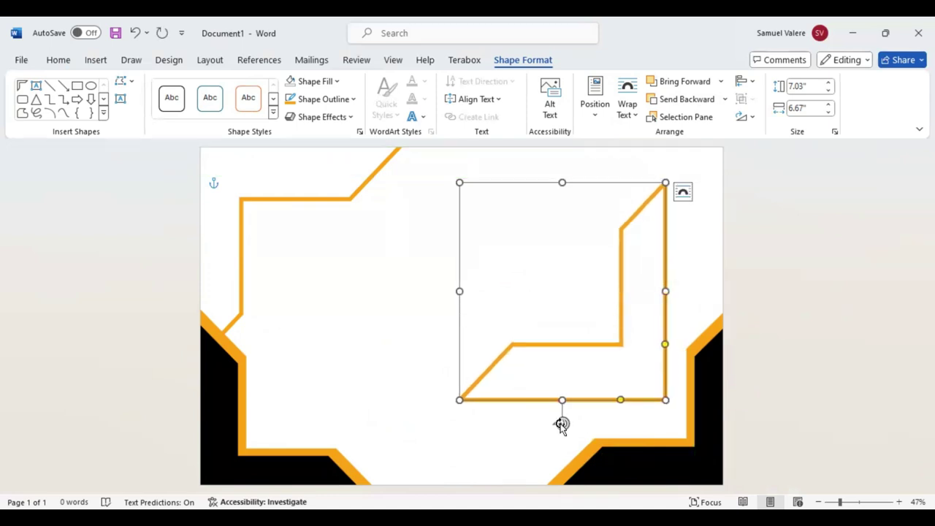
left_click_drag(561, 423, 682, 292)
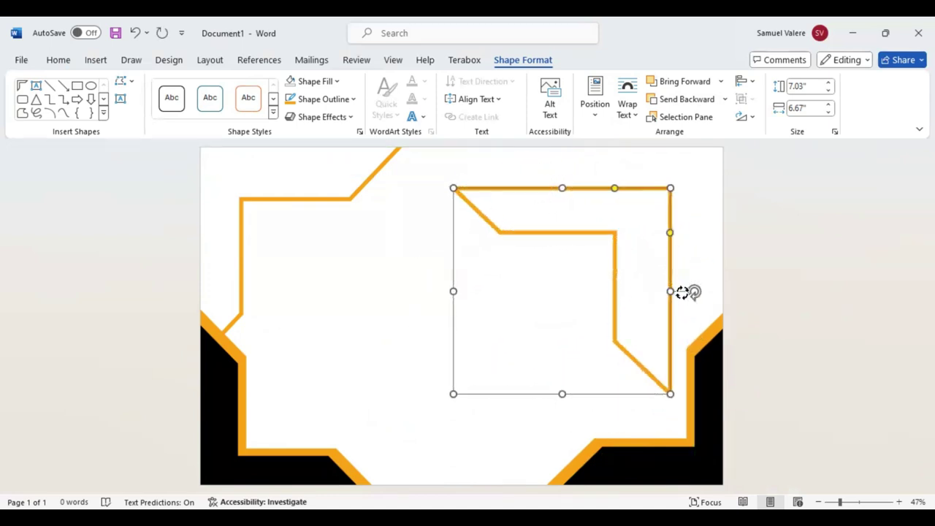
Step: Fit the L-shape into the top-right corner with arrow-key nudges to close the orange frame
left_click_drag(611, 278, 668, 228)
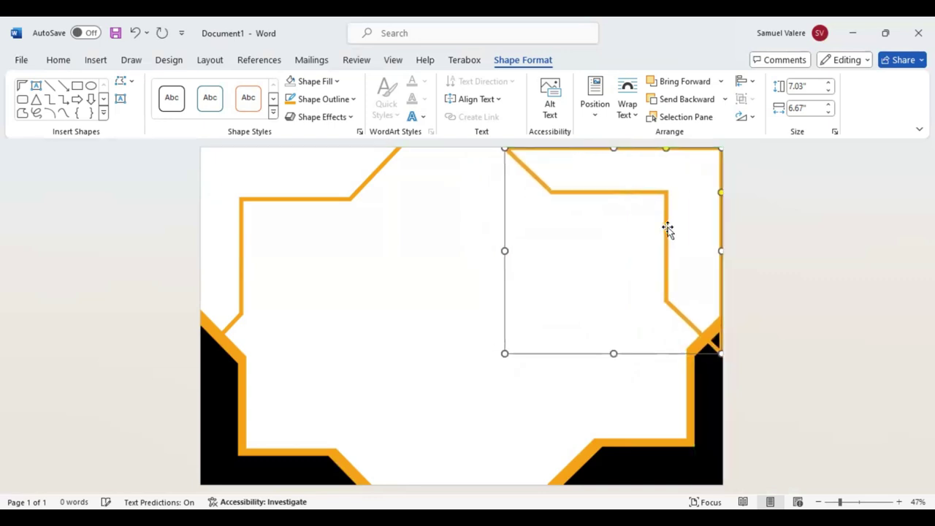
key("Right")
key("Right")
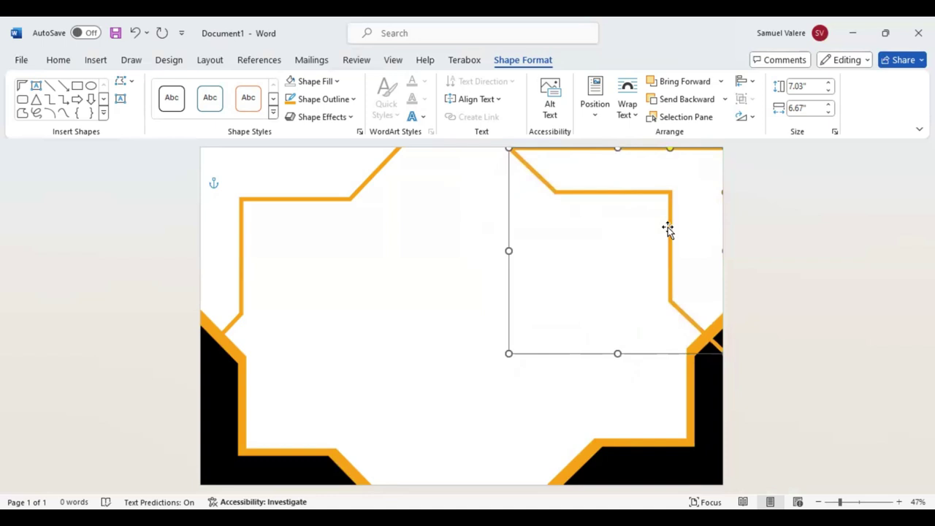
key("Right")
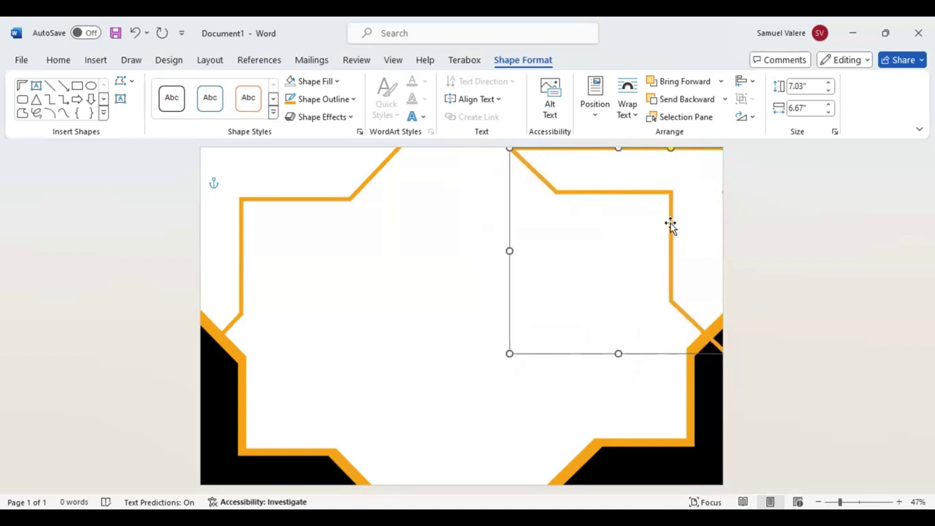
key("Up")
key("Up")
key("Up")
key("Up")
key("Up")
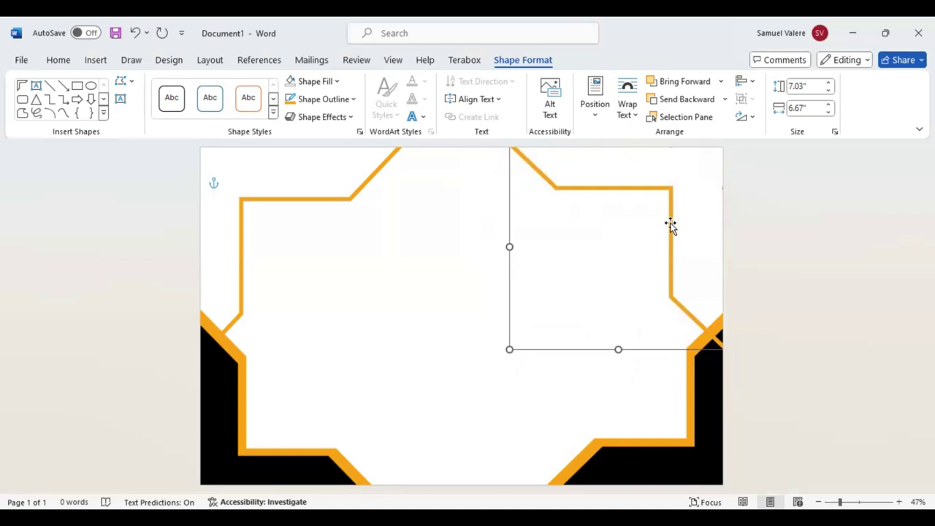
key("Right")
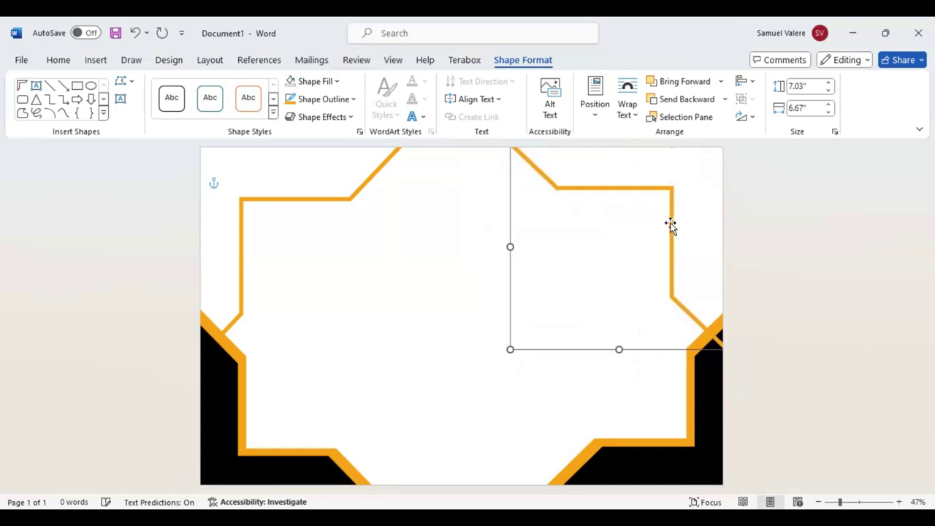
key("Right")
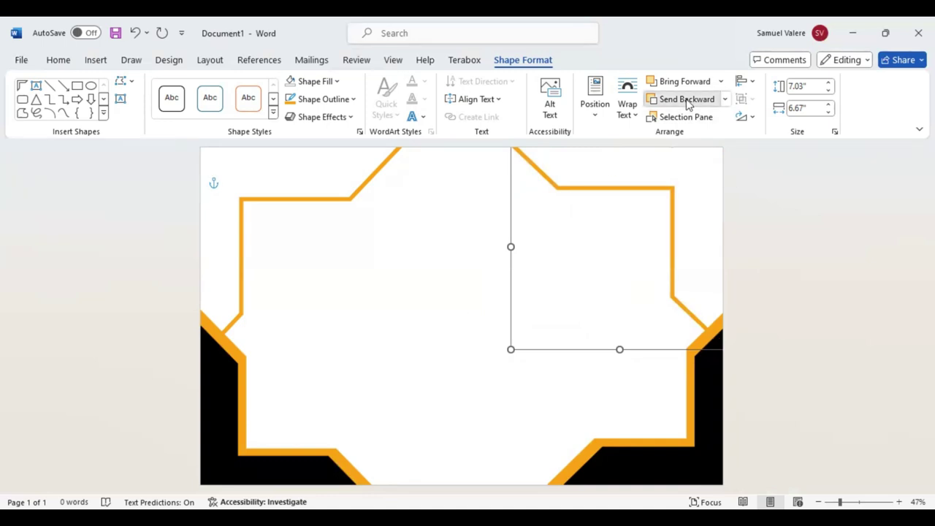
Step: Draw a text box near the top of the frame and type 'Certificate' into it
left_click(434, 266)
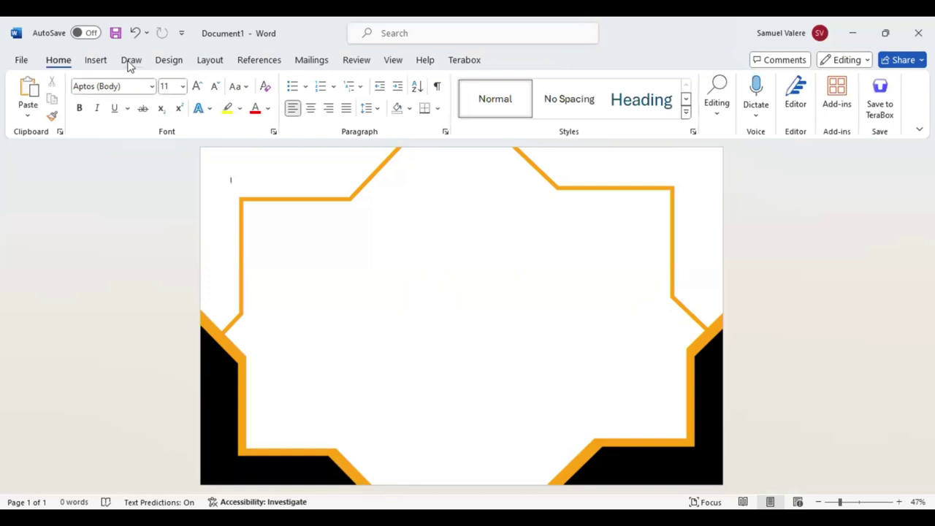
left_click(95, 62)
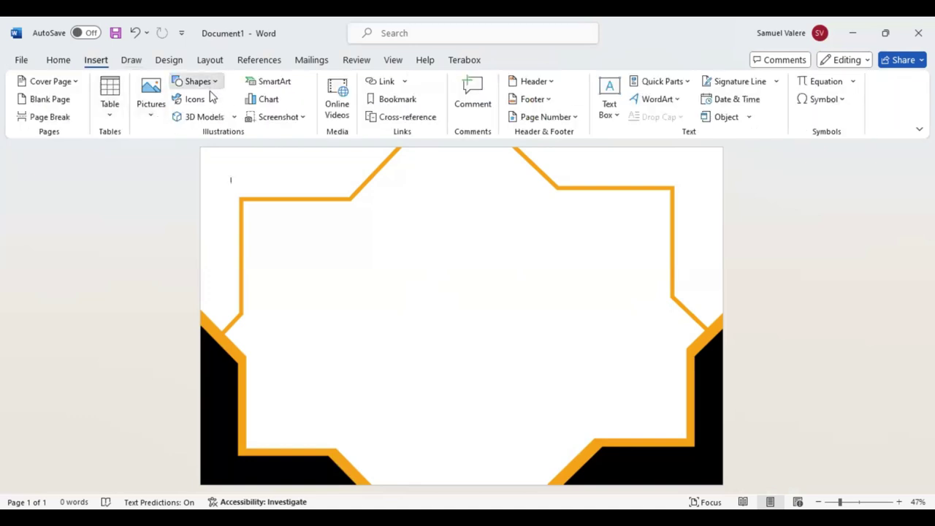
left_click(208, 88)
left_click(433, 248)
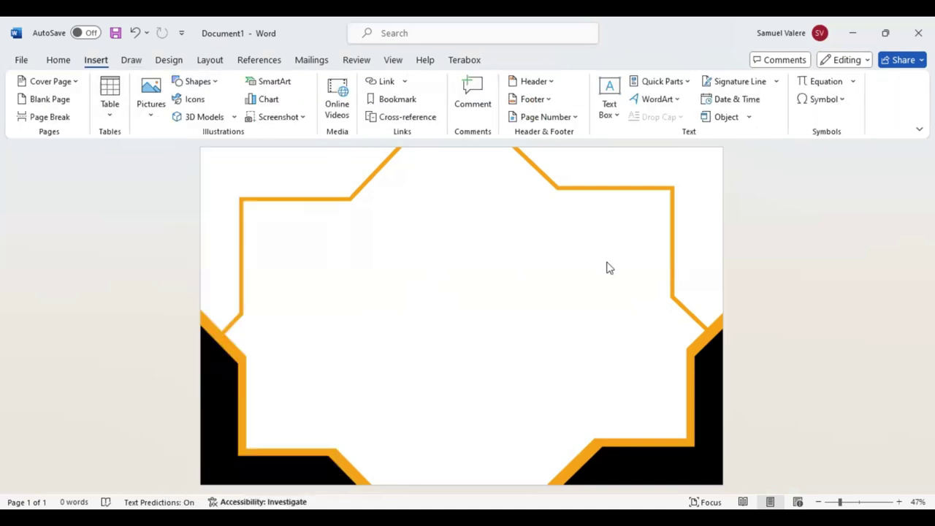
left_click(198, 84)
left_click(191, 117)
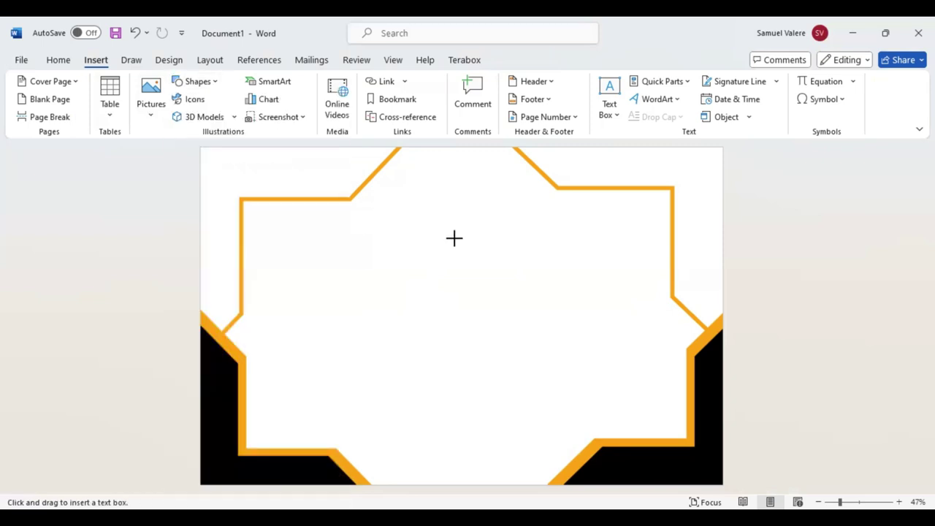
left_click_drag(363, 224, 592, 262)
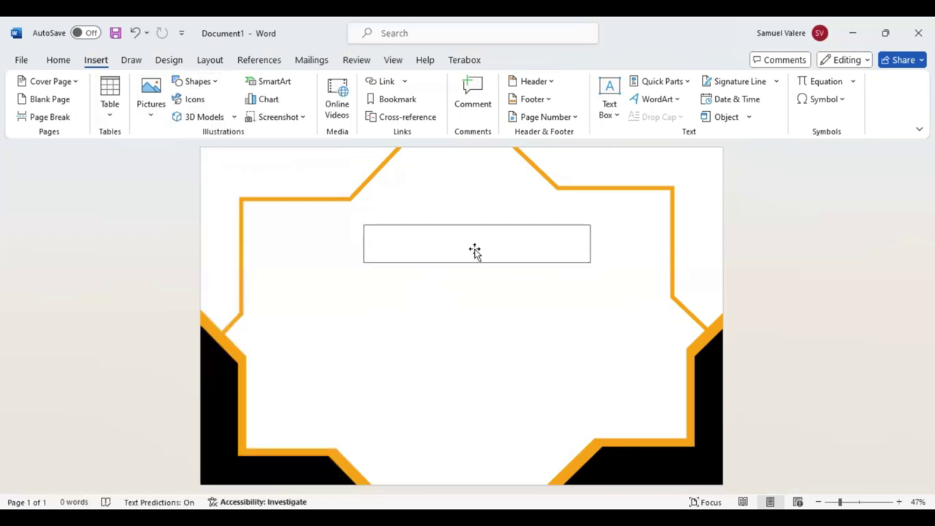
type("Get")
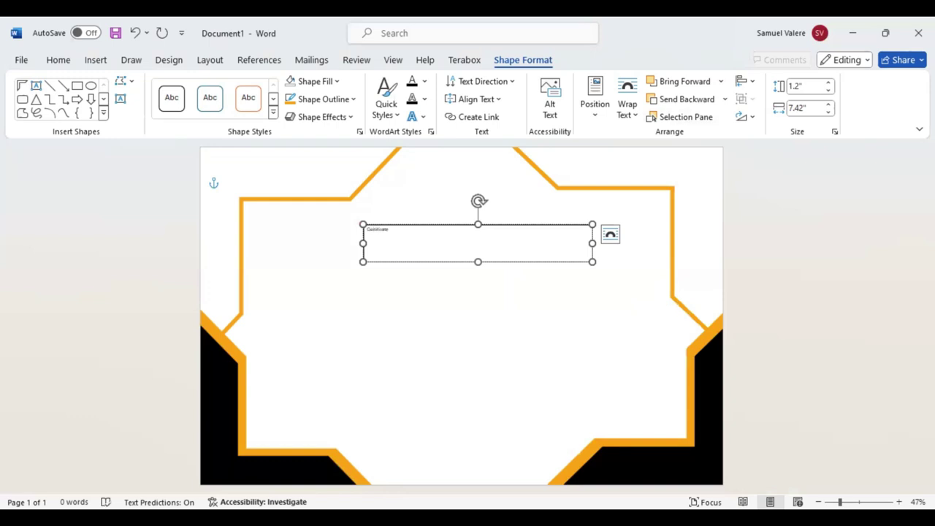
left_click_drag(395, 231, 363, 232)
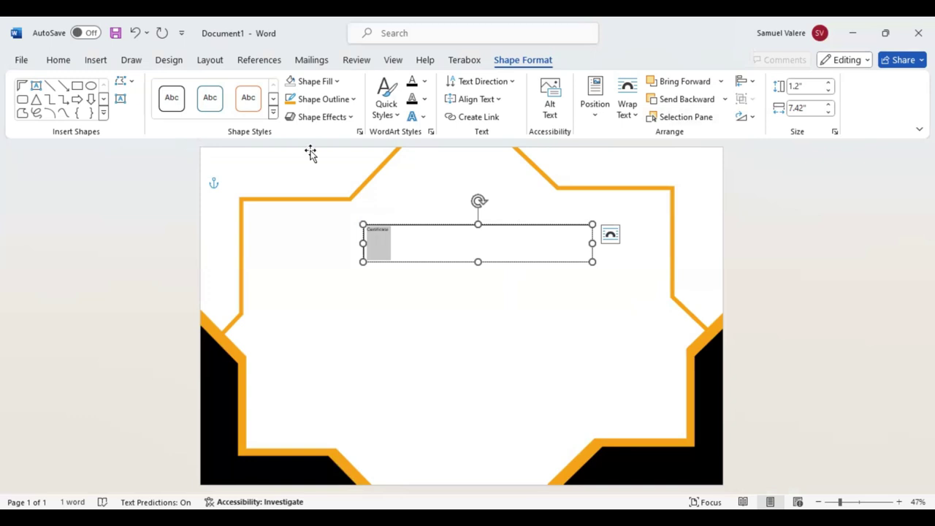
Step: Centre the title text and set its font to Baskerville Old Face
left_click(353, 99)
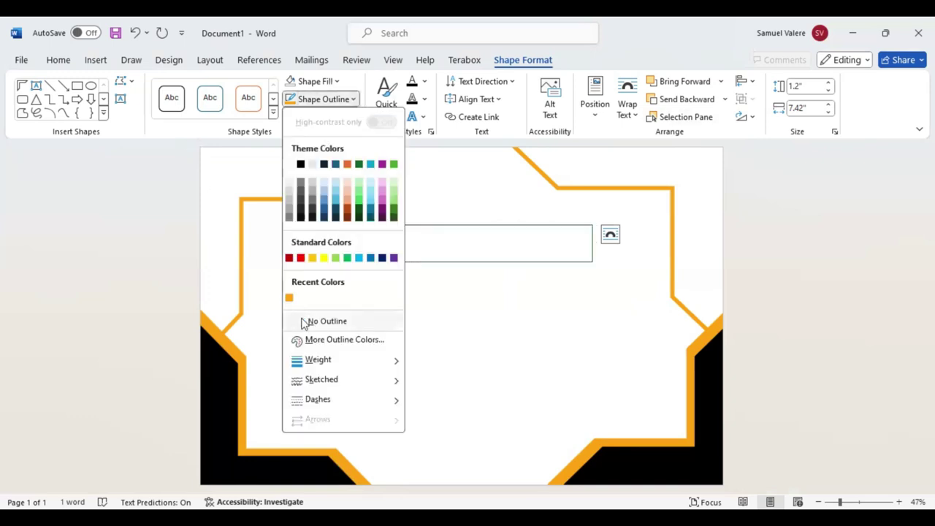
left_click(341, 101)
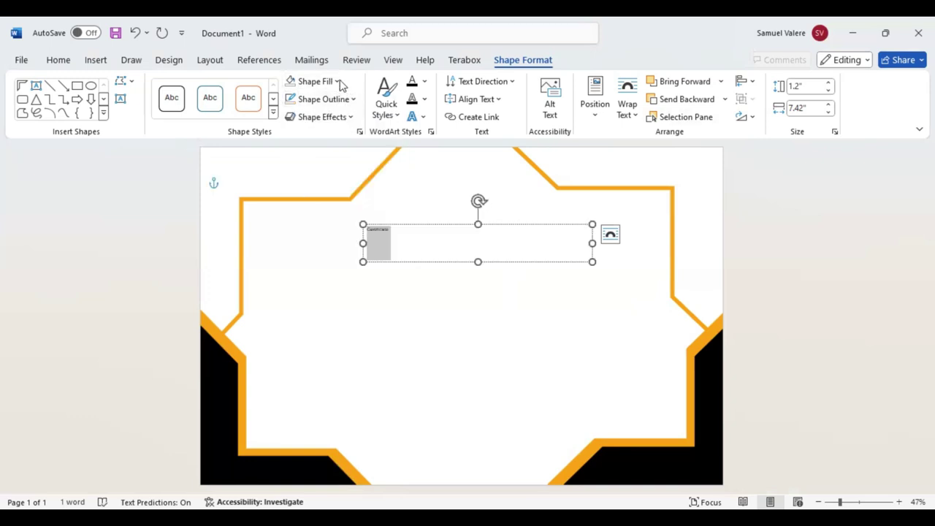
left_click(60, 64)
left_click(310, 108)
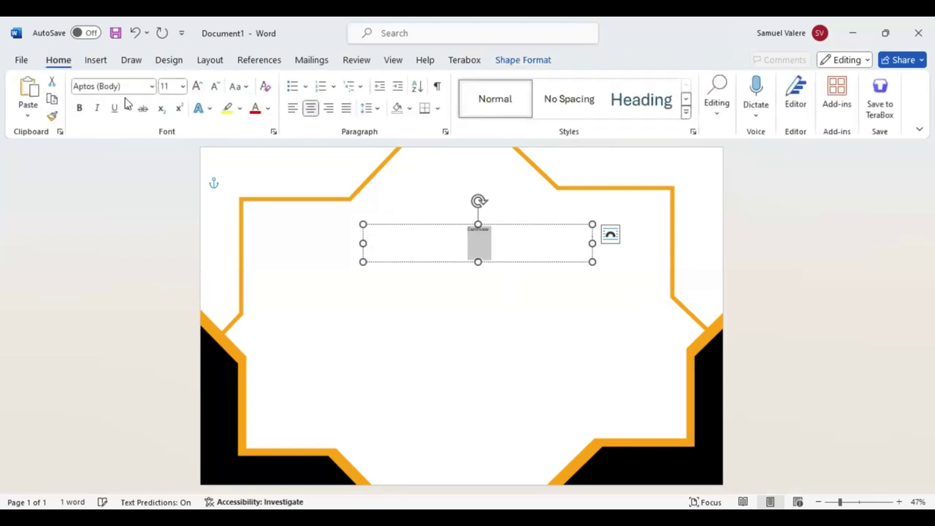
left_click(136, 88)
type("Baskerville Old Face")
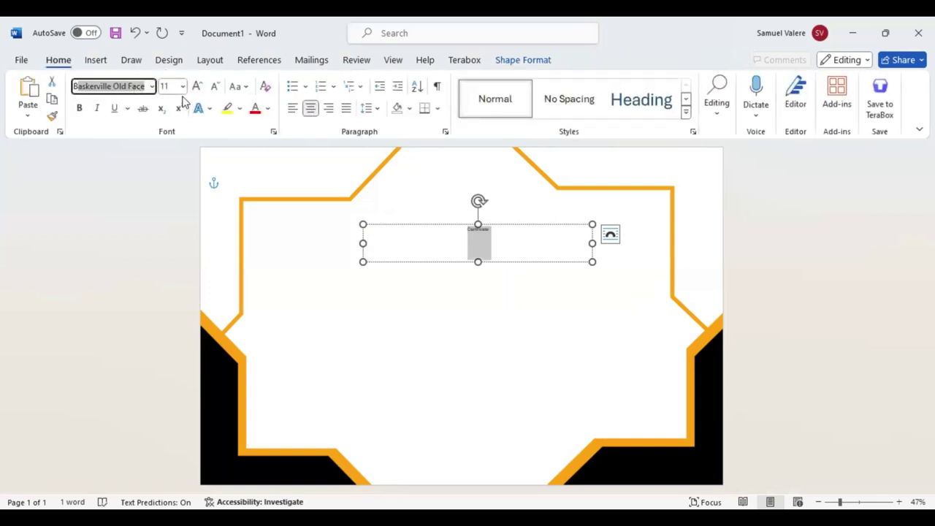
key("Return")
Step: Make the title uppercase CERTIFICATE at 48 pt and bring up the full Font settings
left_click(197, 86)
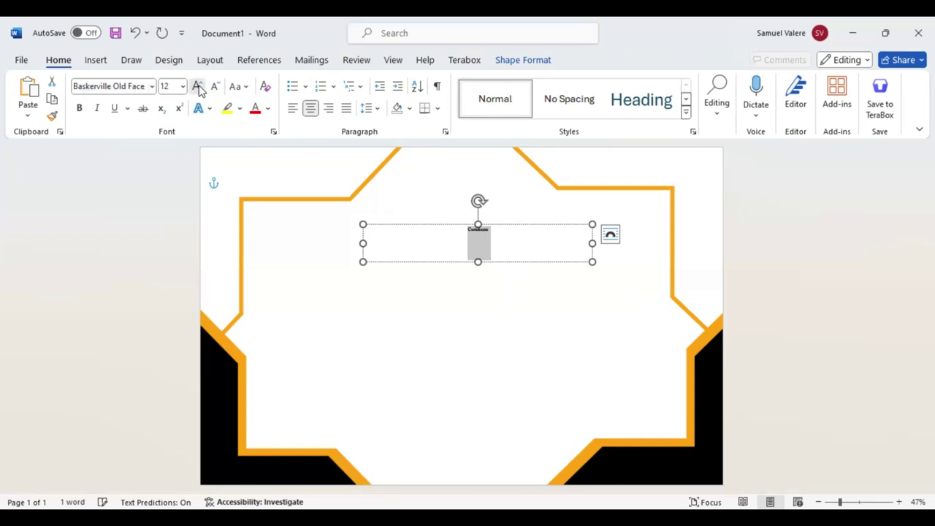
left_click(239, 86)
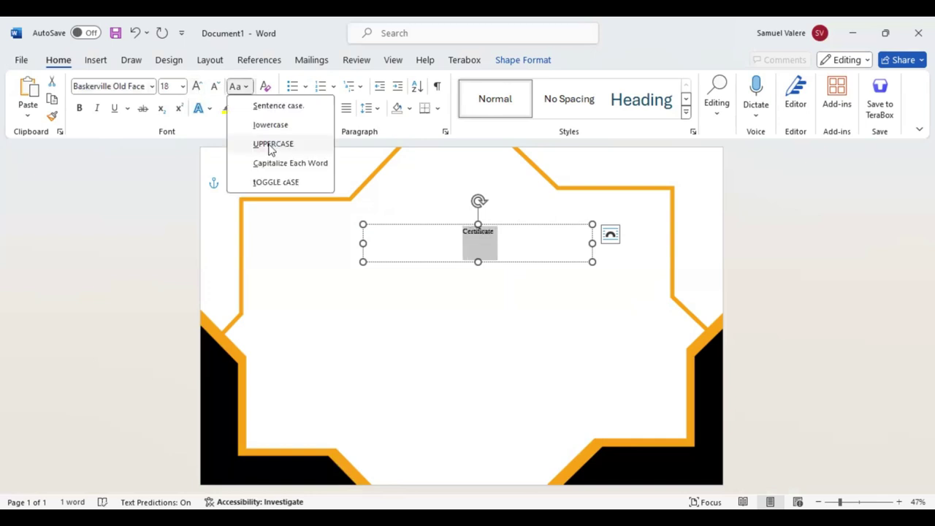
left_click(271, 145)
left_click(198, 86)
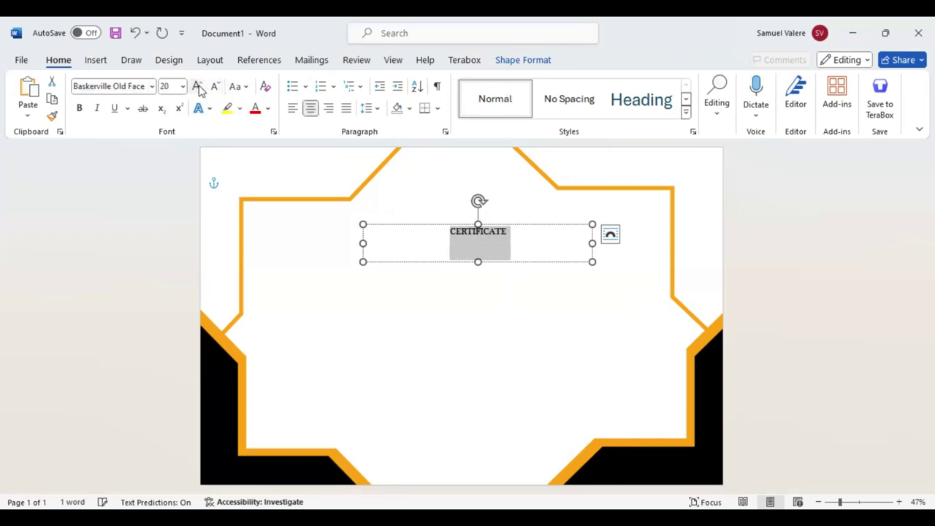
left_click(198, 86)
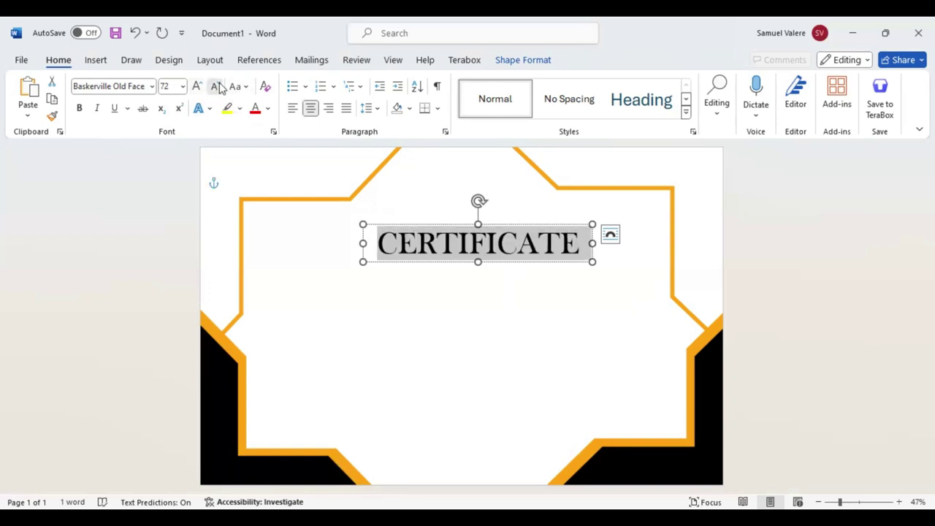
left_click(215, 86)
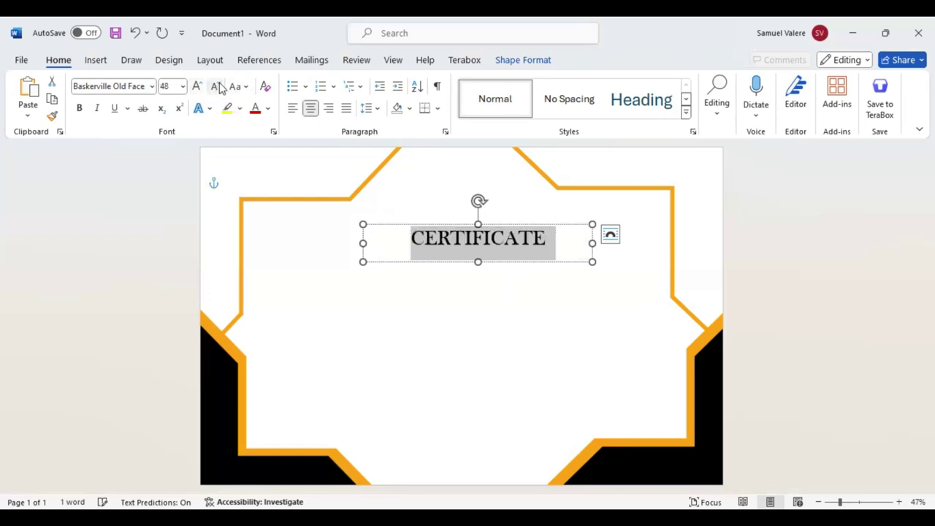
left_click(272, 130)
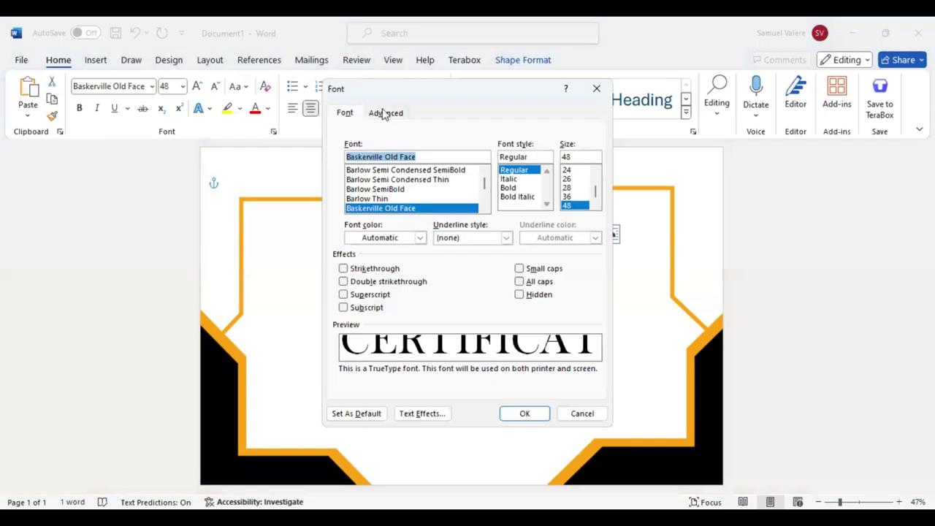
Step: In the Font dialog's Advanced tab, set CERTIFICATE's character spacing to Expanded by 6 pt
left_click(386, 113)
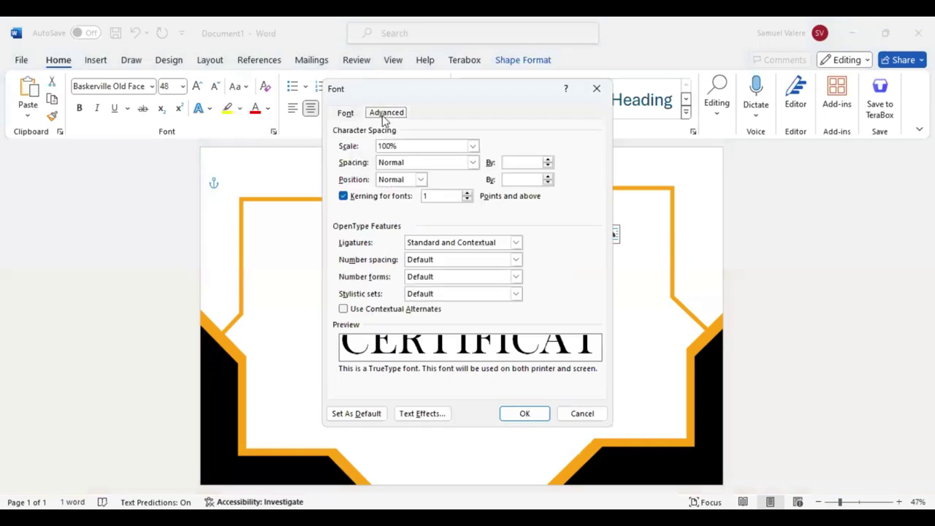
left_click(426, 162)
left_click(409, 186)
left_click(506, 162)
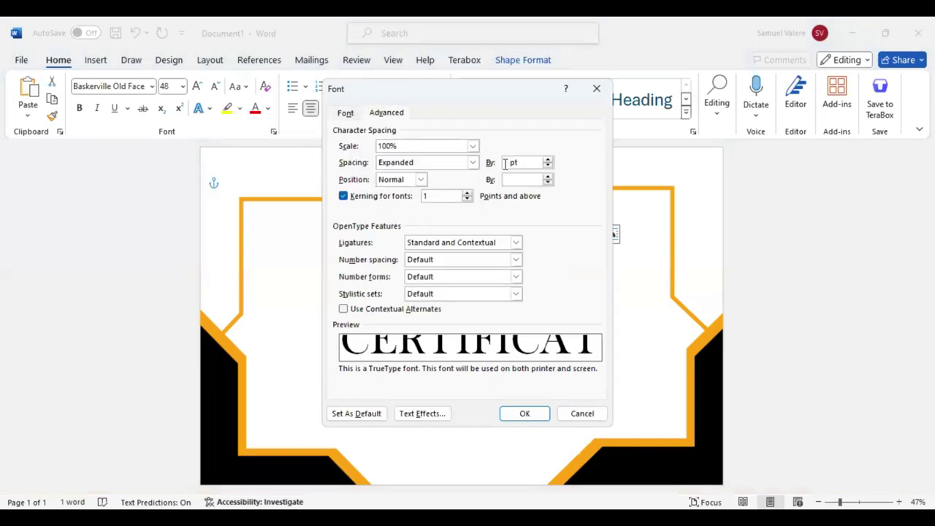
key("BackSpace")
type("6")
key("Return")
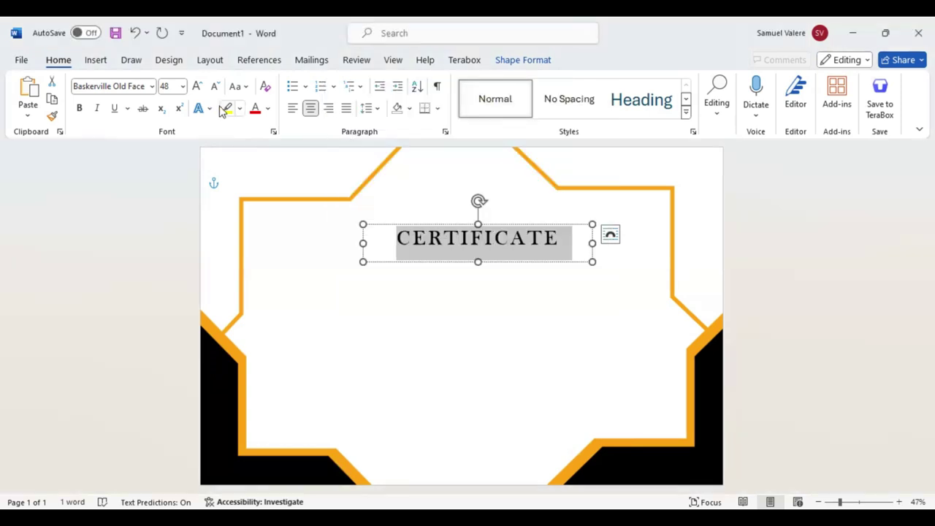
Step: Widen the CERTIFICATE box and duplicate it below, with the copy reading 'Of Appreciation'
left_click(198, 85)
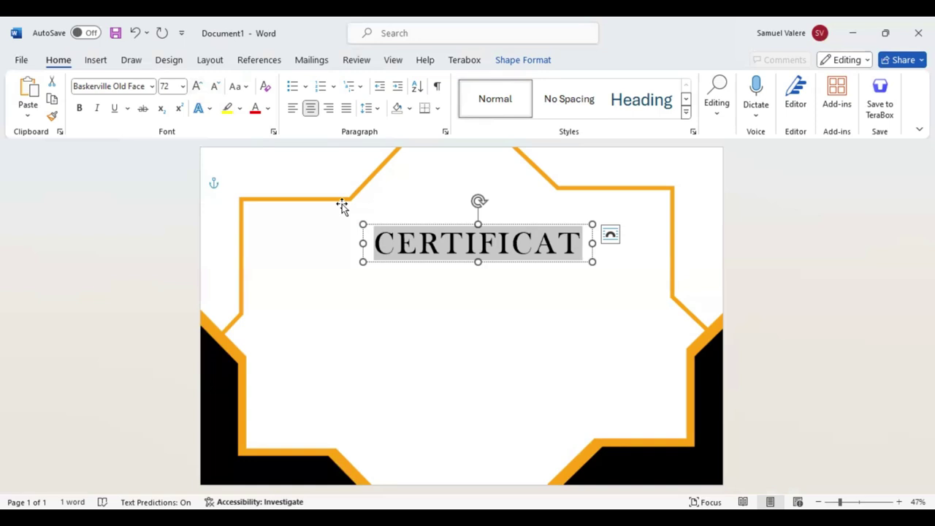
left_click_drag(363, 243, 348, 243)
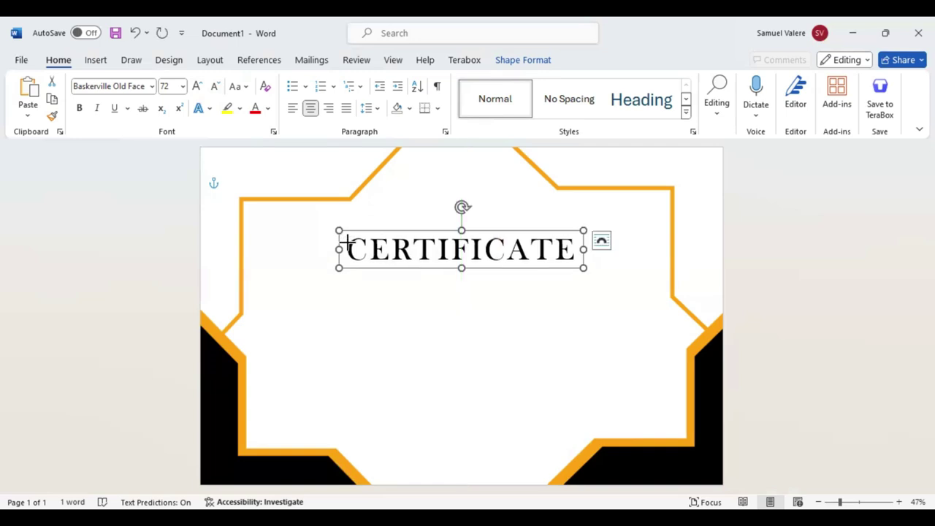
left_click_drag(473, 271, 475, 295)
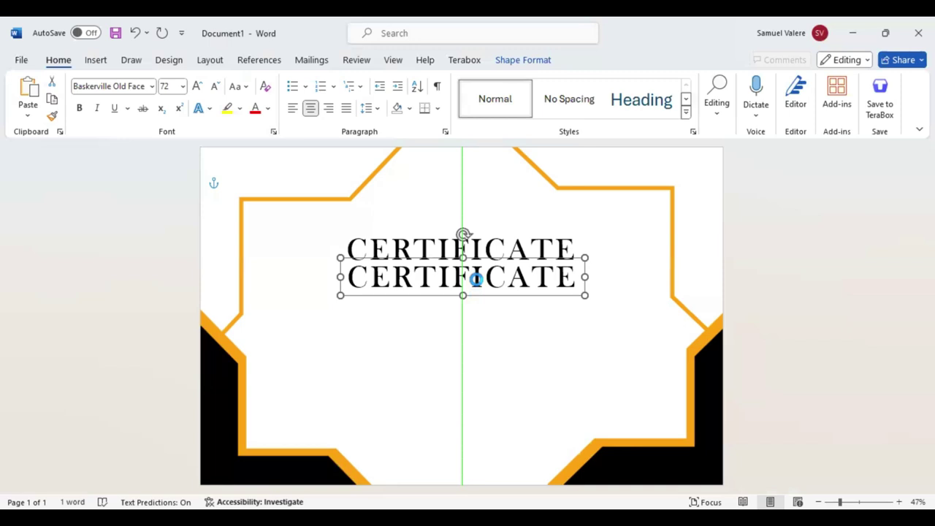
double_click(475, 278)
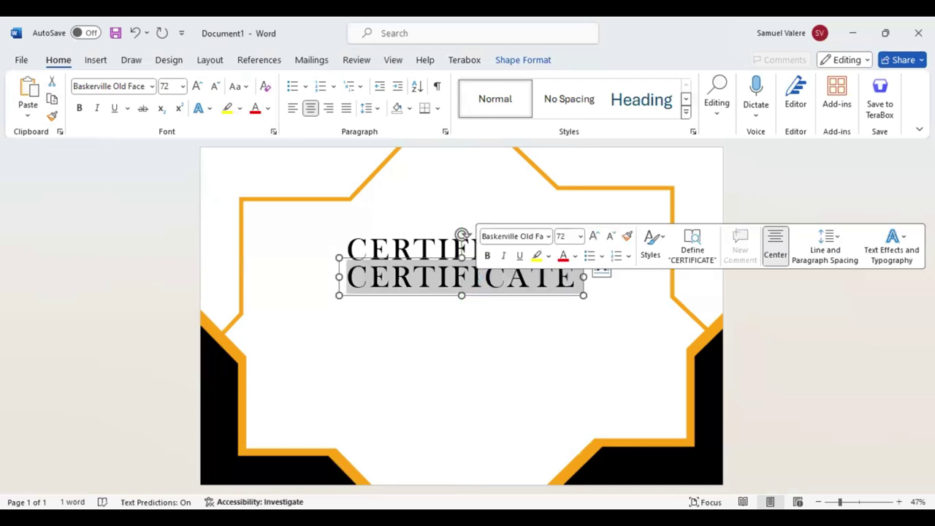
type("Of App")
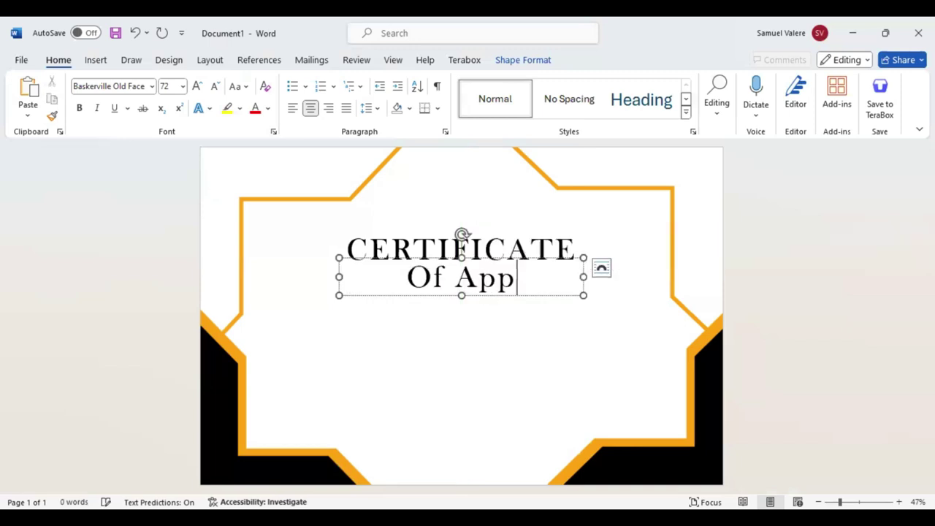
type("reciation")
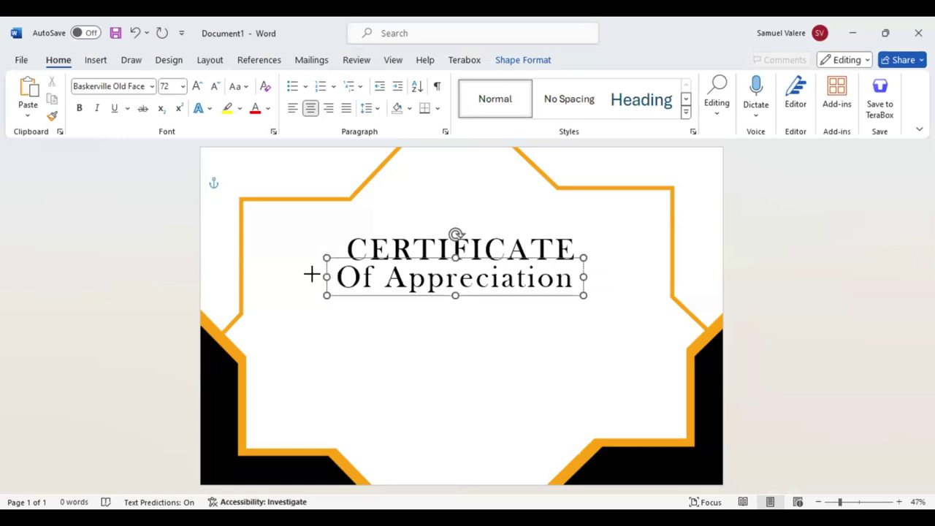
Step: Make the subtitle uppercase OF APPRECIATION at 26 pt
left_click_drag(313, 277, 546, 241)
left_click(545, 240)
left_click(546, 241)
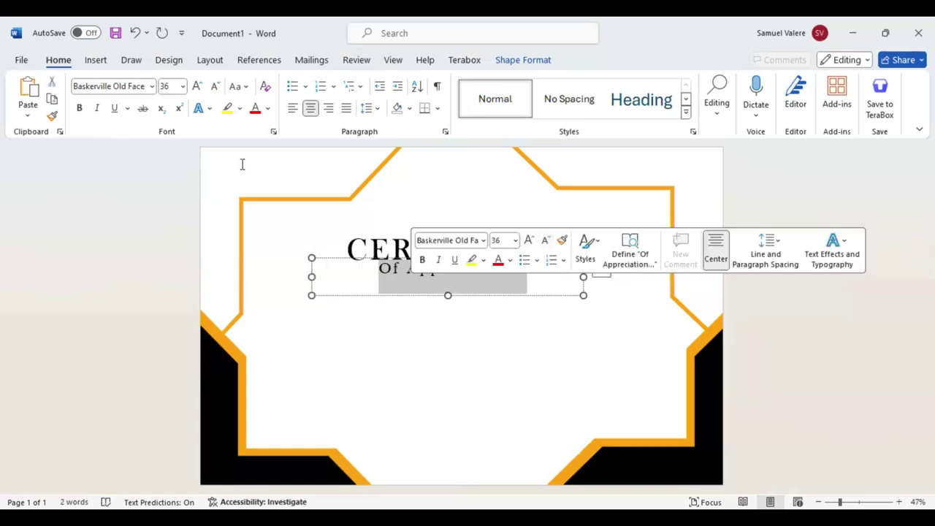
left_click(237, 86)
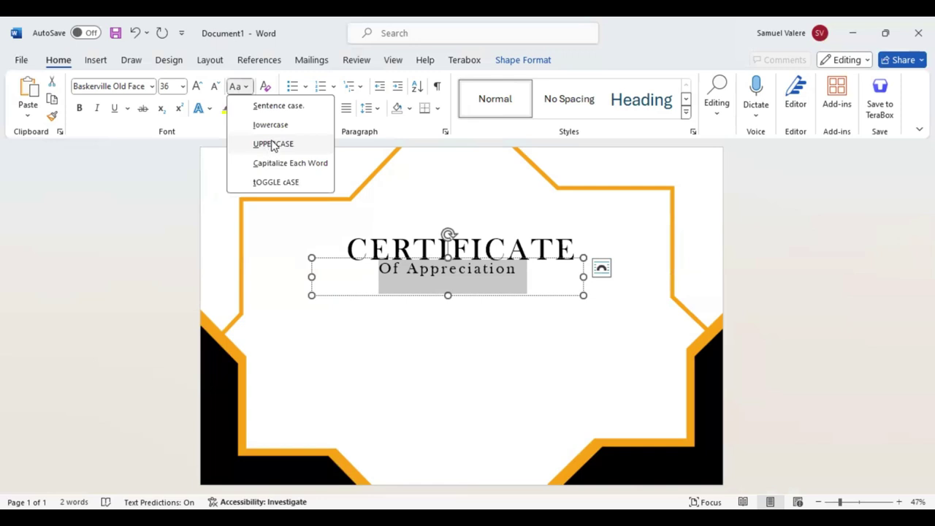
left_click(274, 144)
left_click(215, 87)
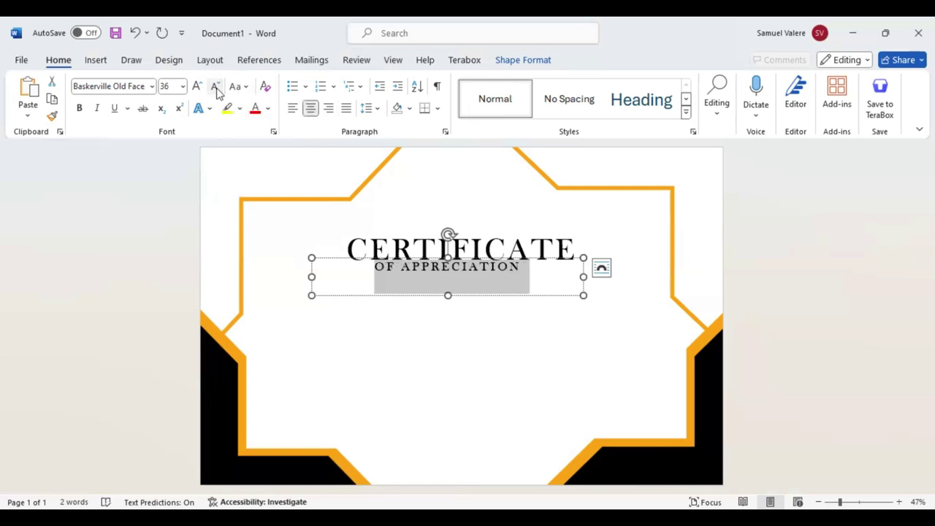
left_click(216, 87)
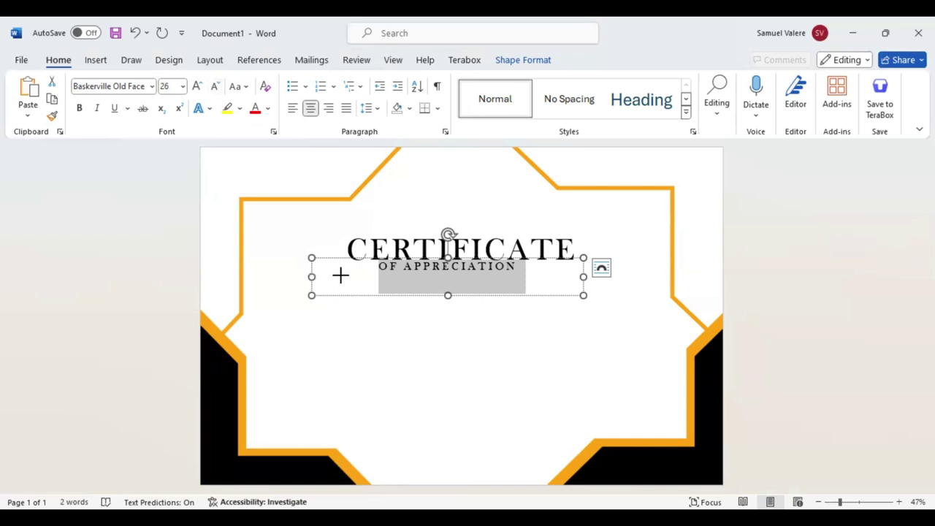
Step: Narrow the subtitle box, centre it under the title, and colour OF APPRECIATION grey
left_click_drag(312, 276, 427, 276)
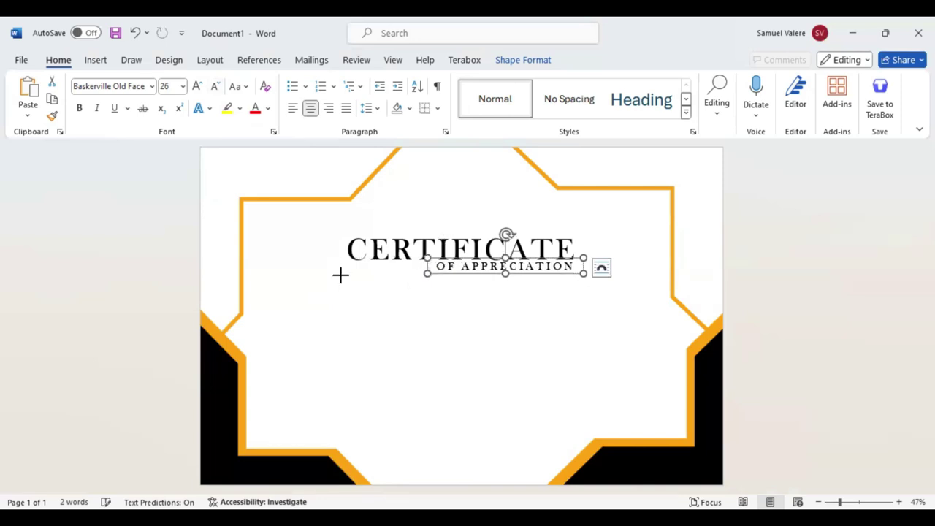
left_click_drag(505, 266, 462, 270)
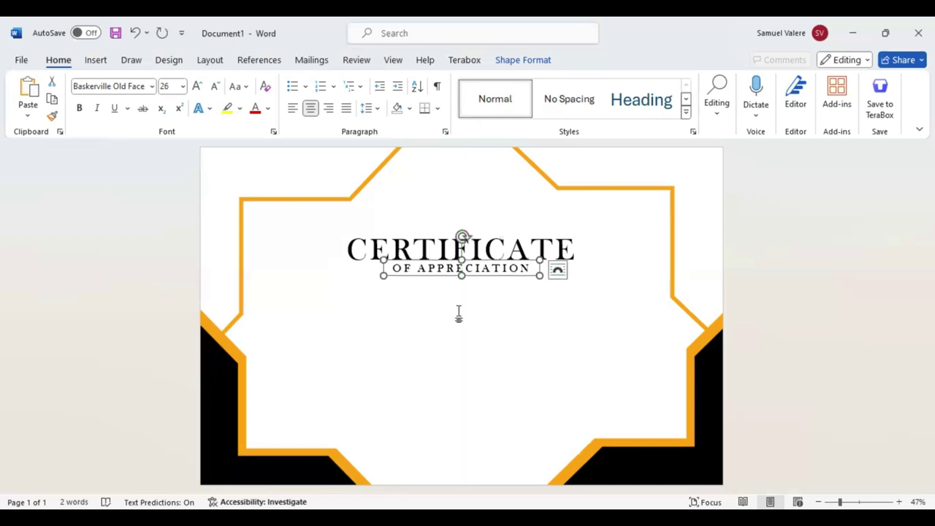
key("ctrl+shift+Left")
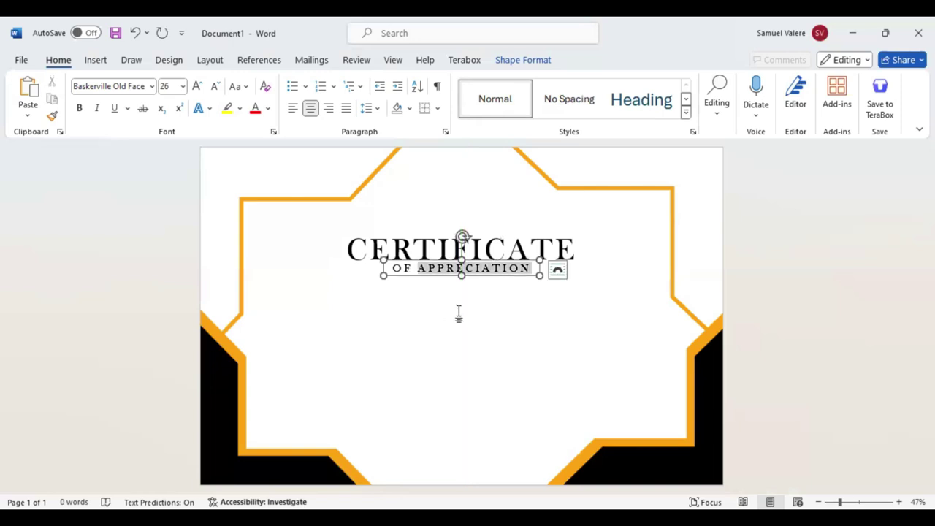
key("ctrl+shift+Left")
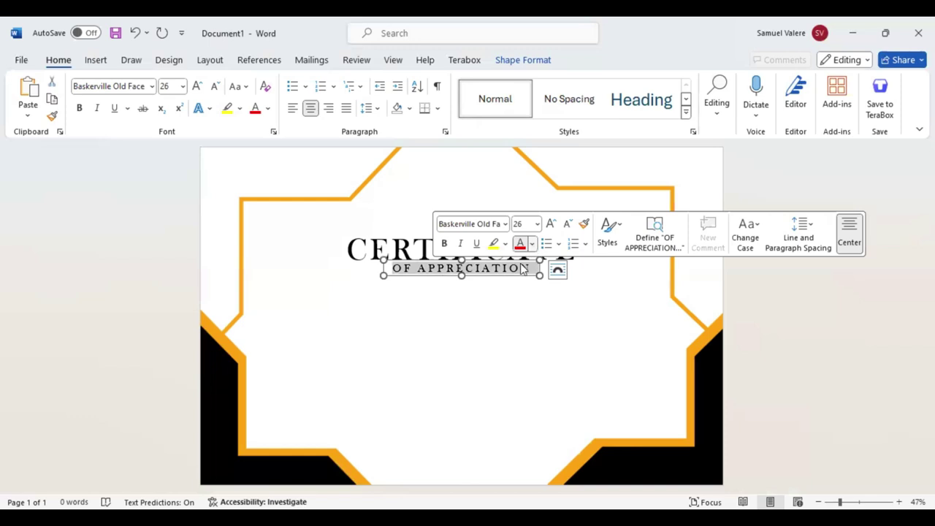
left_click(532, 243)
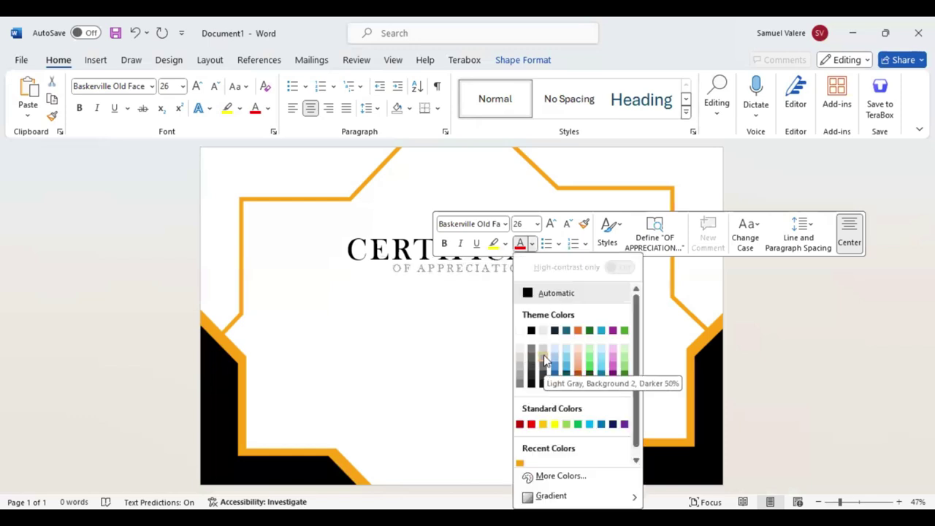
left_click(544, 360)
left_click(447, 288)
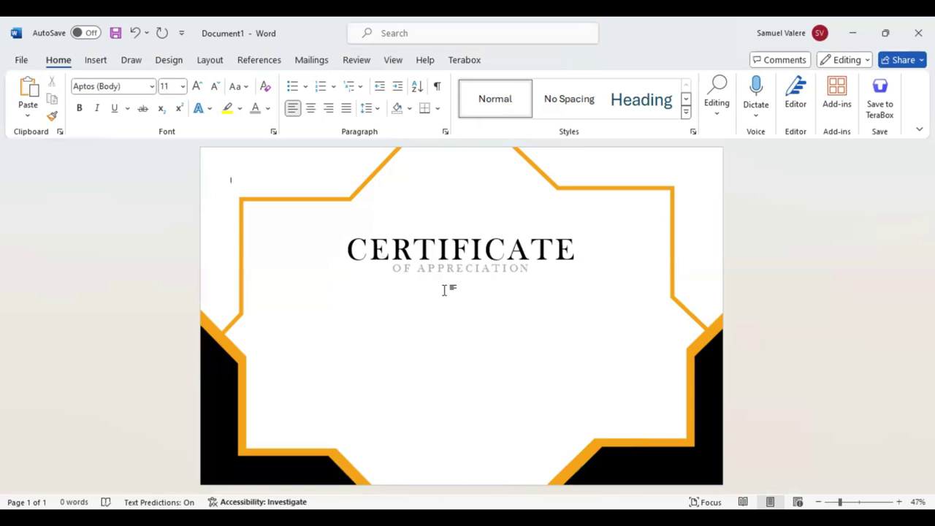
left_click(459, 275)
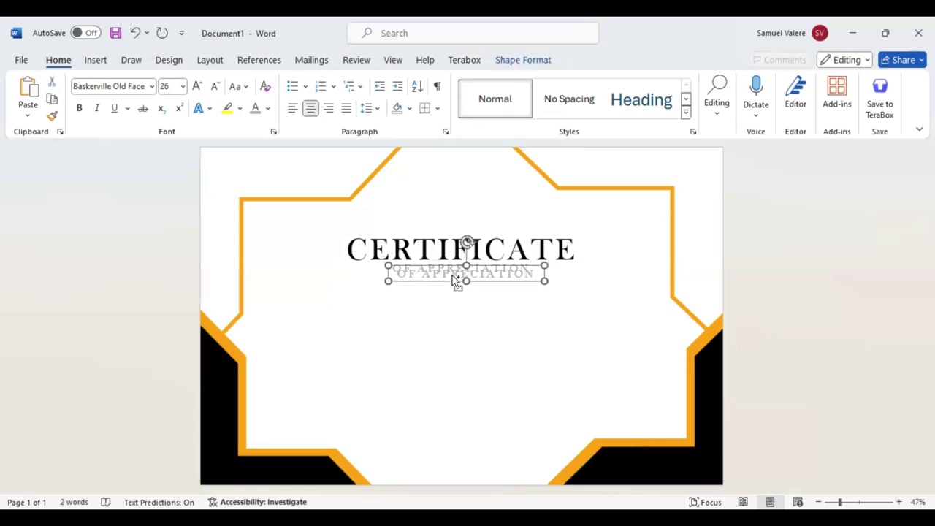
Step: Duplicate the subtitle box below and type 'This Certificate is Proudly Presented to' on one line
mouse_move(452, 276)
left_mouse_down()
mouse_move(448, 303)
mouse_move(437, 307)
left_mouse_up()
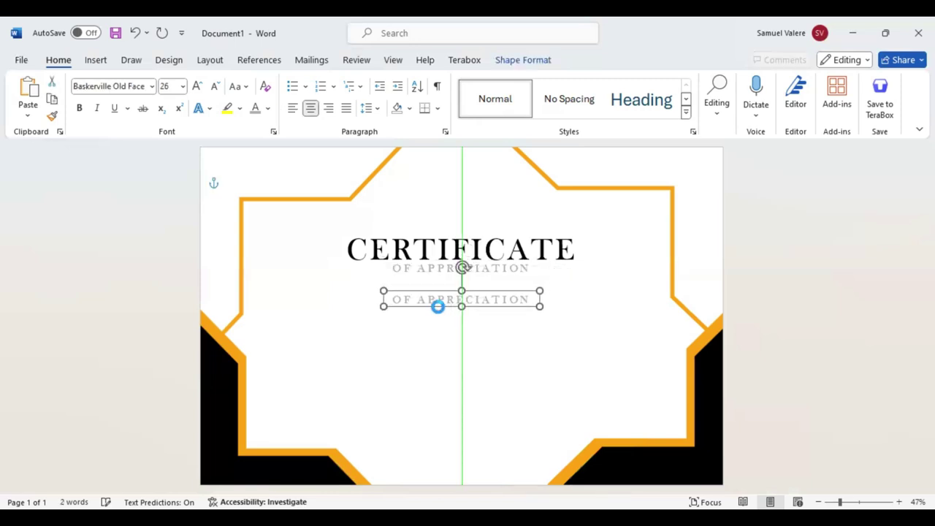
triple_click(441, 299)
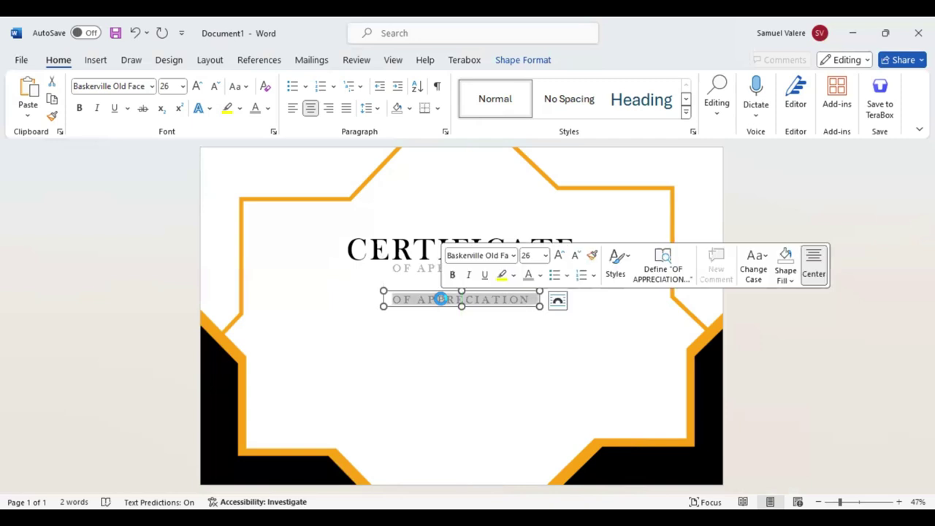
type("Th")
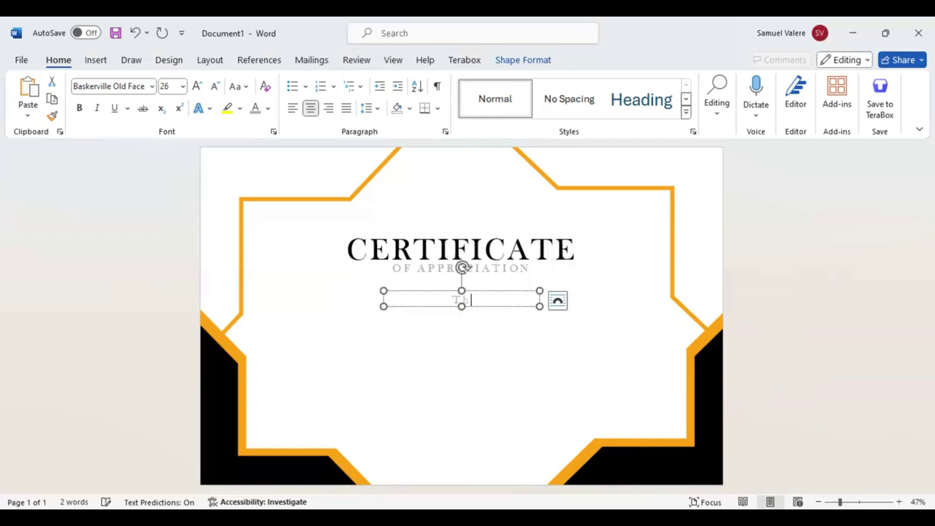
type("is Certific")
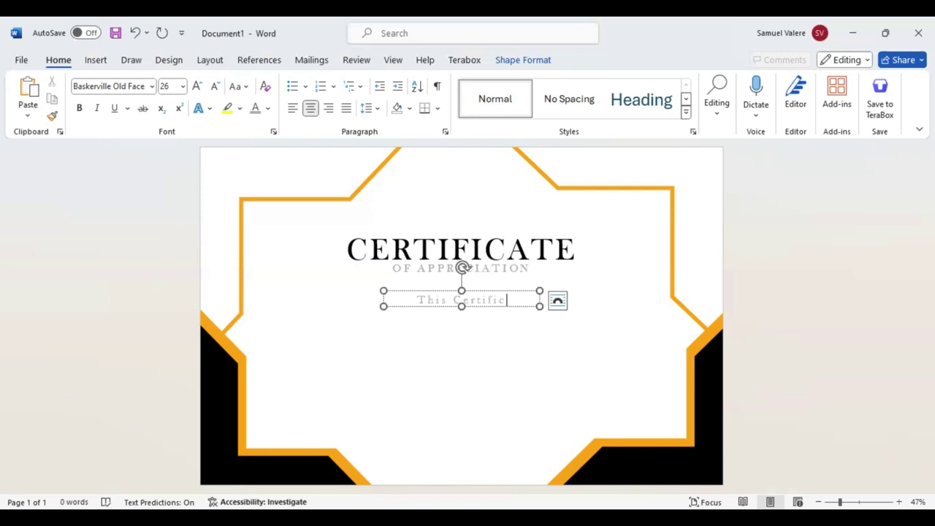
type("ate is")
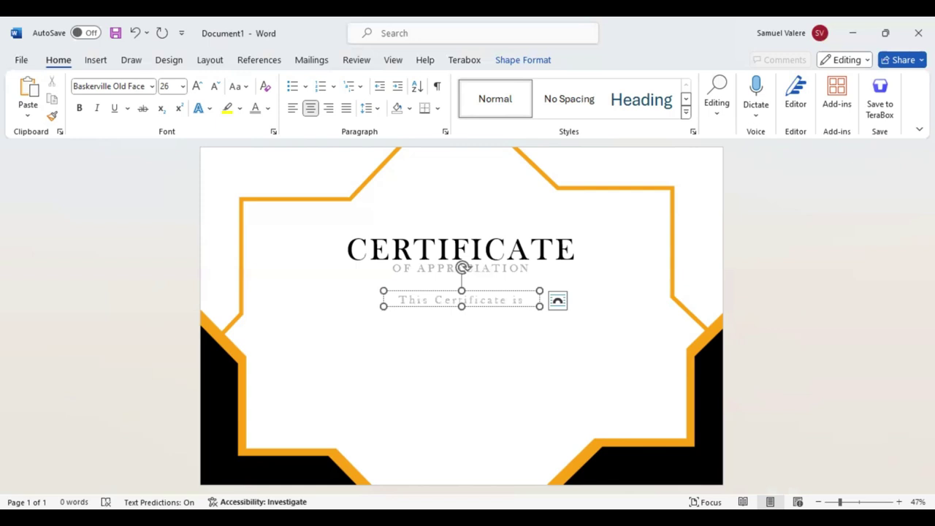
left_click_drag(384, 305, 266, 305)
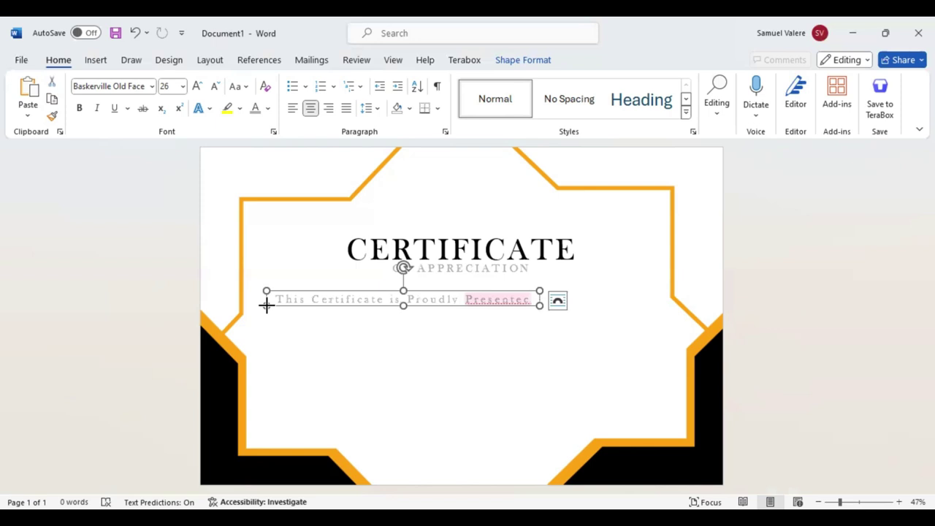
left_click(528, 300)
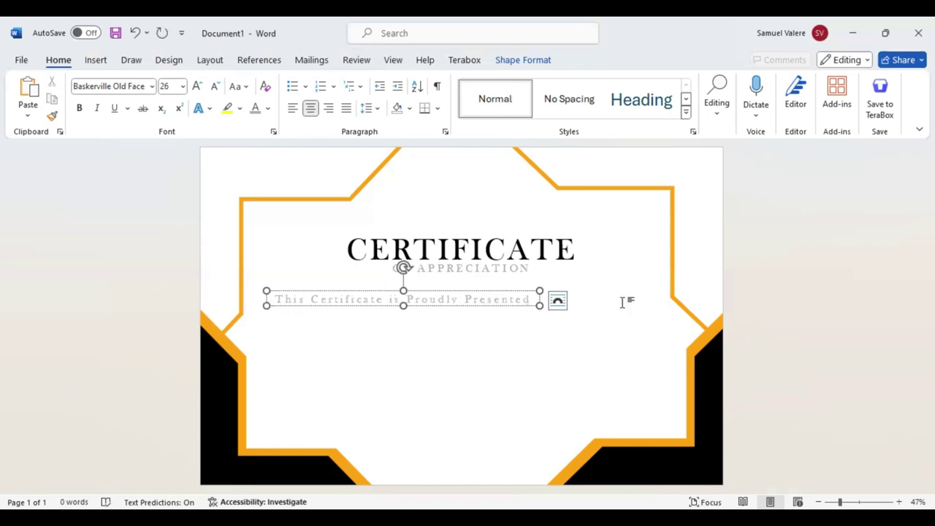
left_click(451, 328)
left_click(450, 329)
type("to")
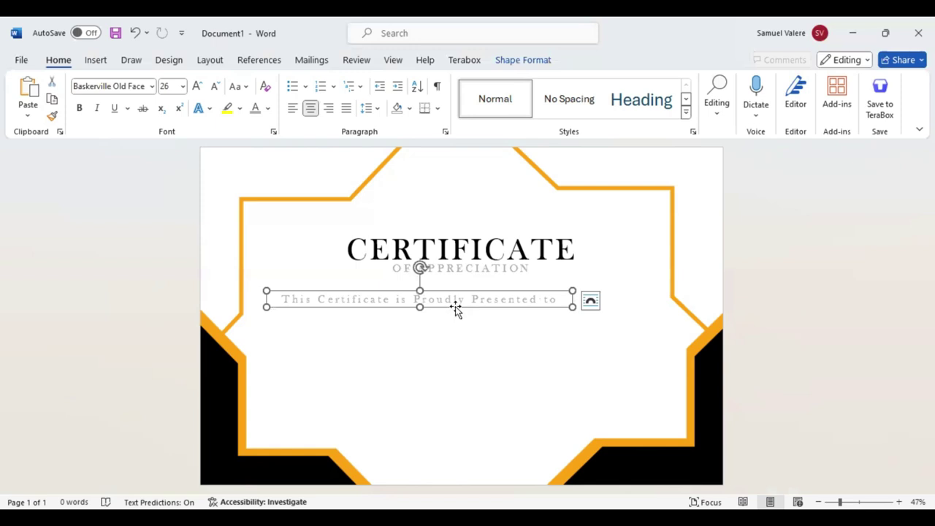
Step: Make the presented-to sentence all uppercase at 18 pt
double_click(502, 303)
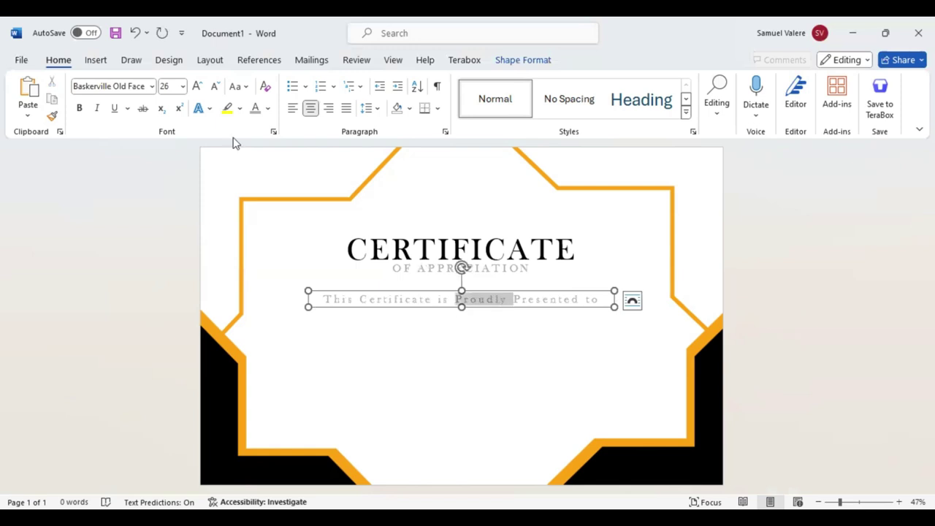
key("ctrl+a")
left_click(240, 88)
left_click(265, 142)
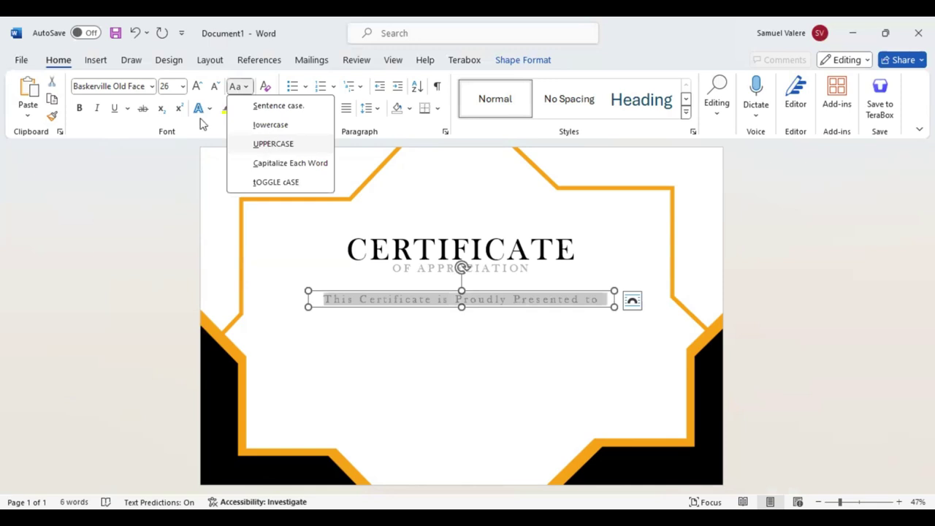
left_click(216, 87)
left_click(216, 87)
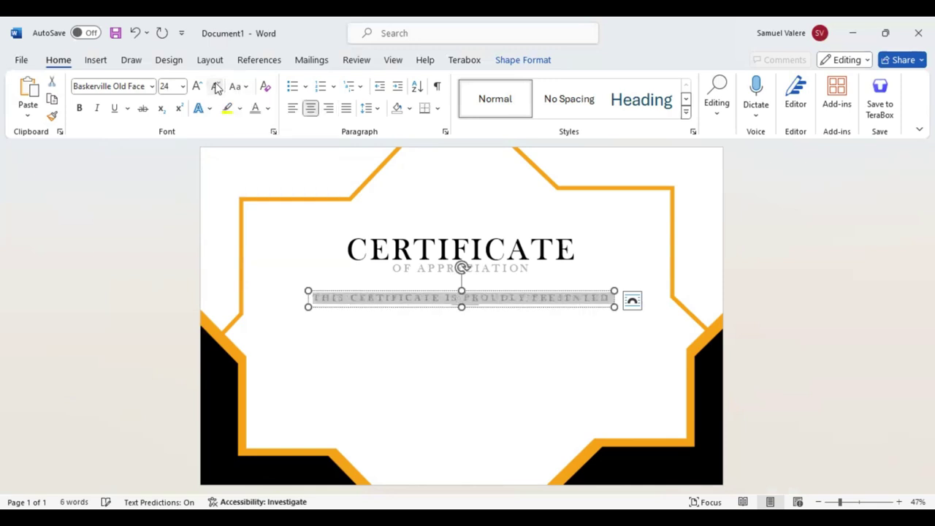
left_click(216, 87)
left_click(217, 87)
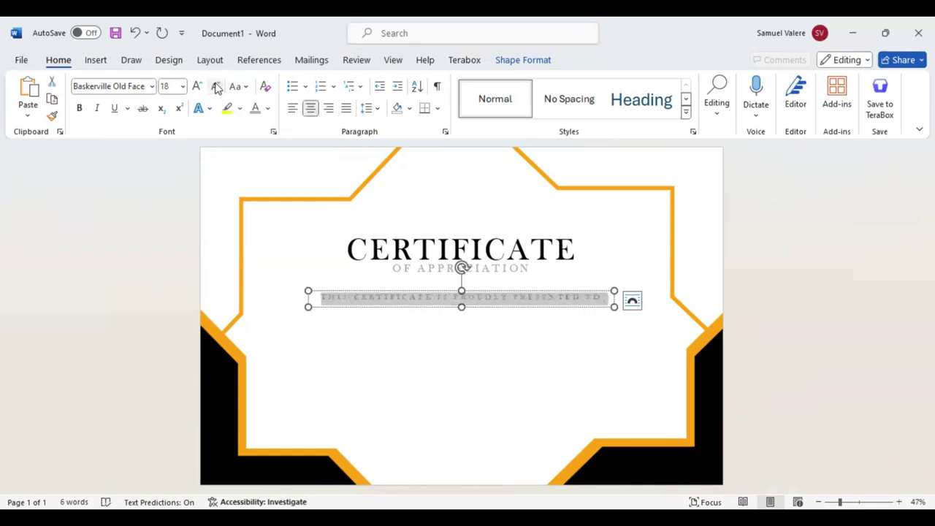
left_click(216, 87)
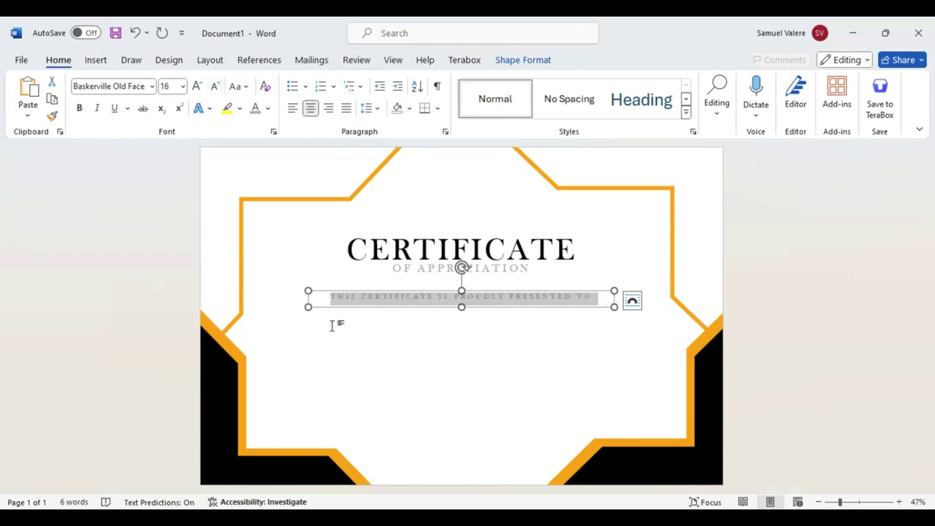
Step: Settle the presented-to line just below the subtitle and colour it black
key("Escape")
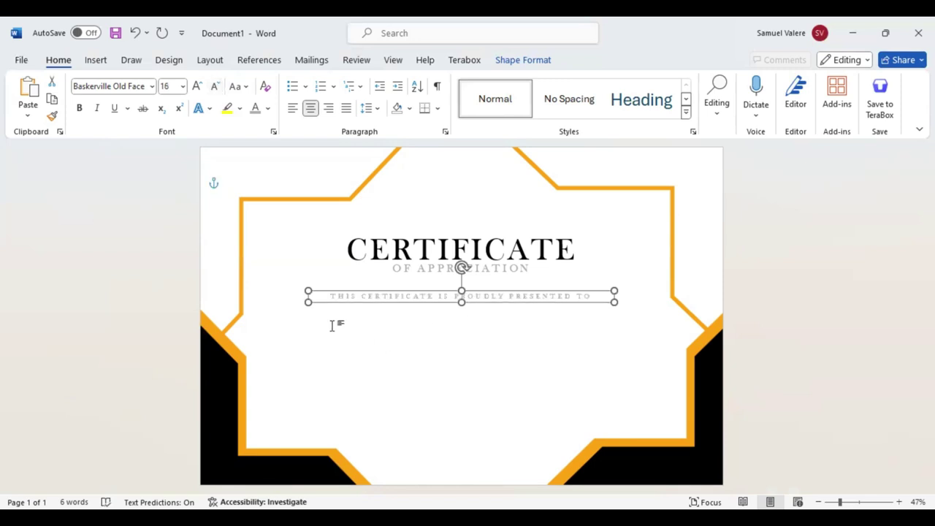
key("Down")
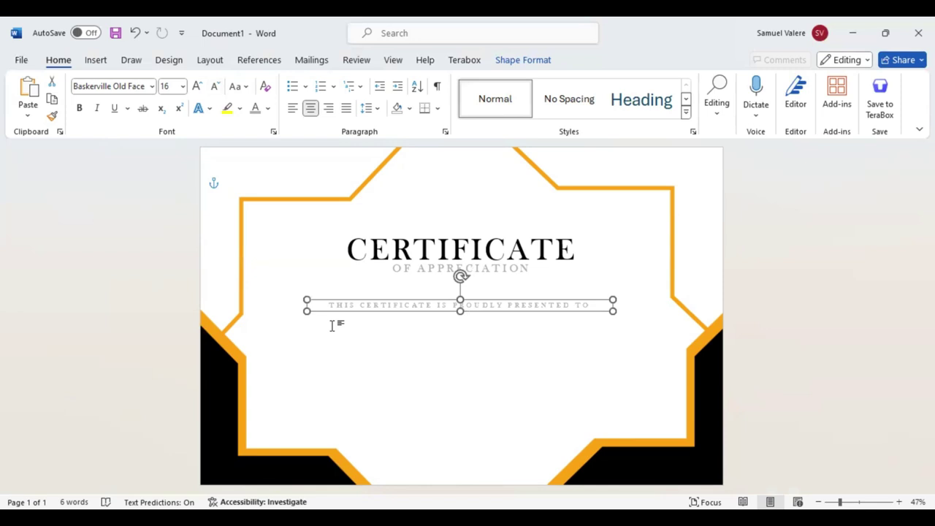
key("ctrl+z")
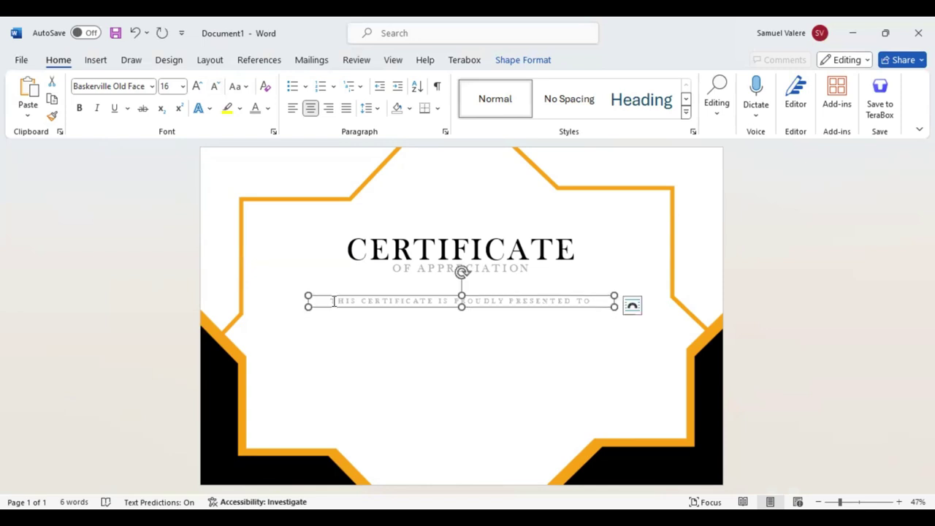
right_click(495, 286)
left_click(495, 278)
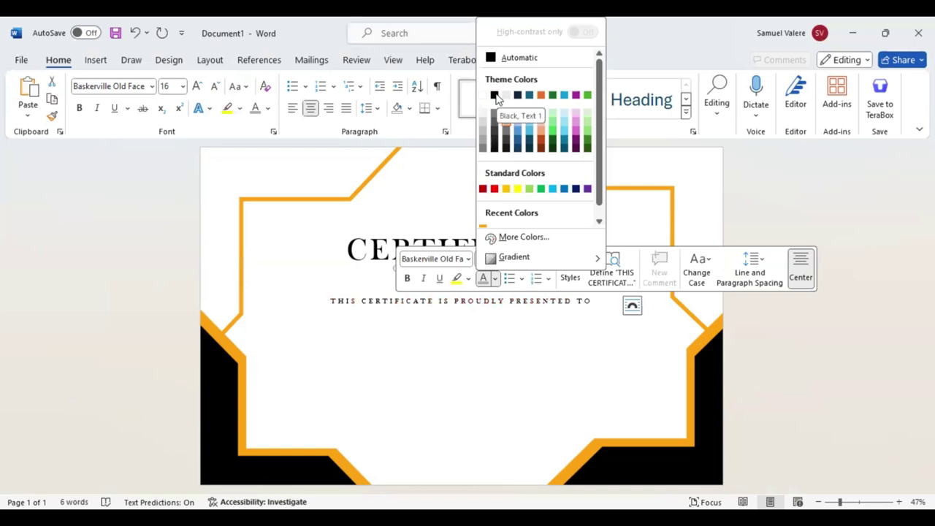
left_click(417, 392)
left_click(431, 338)
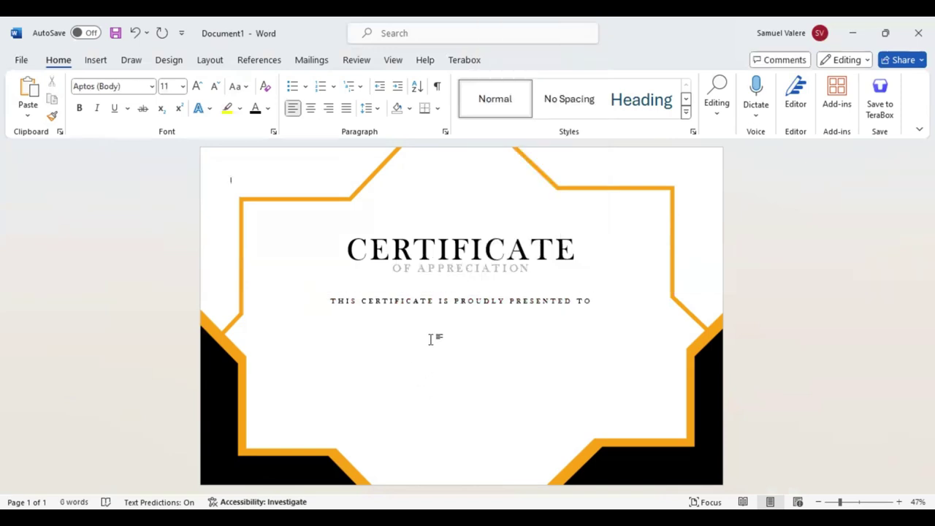
Step: Draw a text box below the presented-to line containing 'Name Surname'
left_click(95, 61)
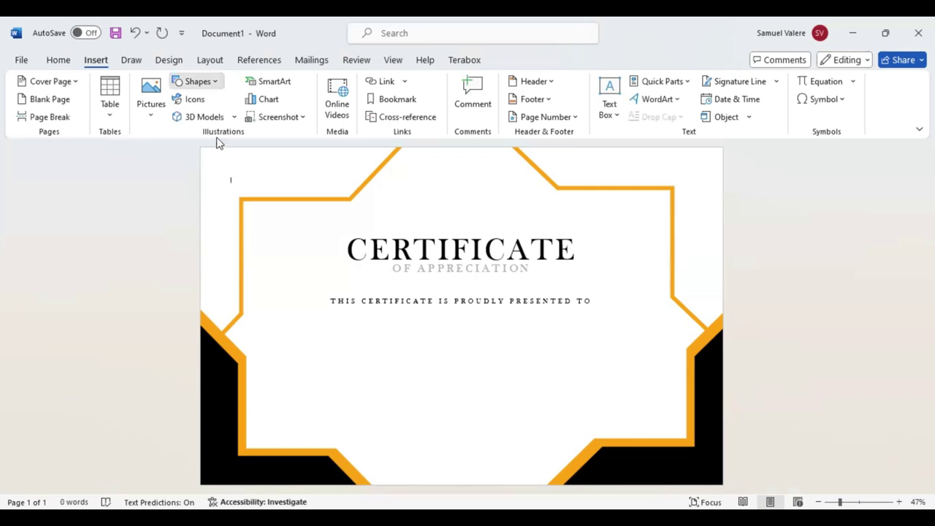
left_click(195, 81)
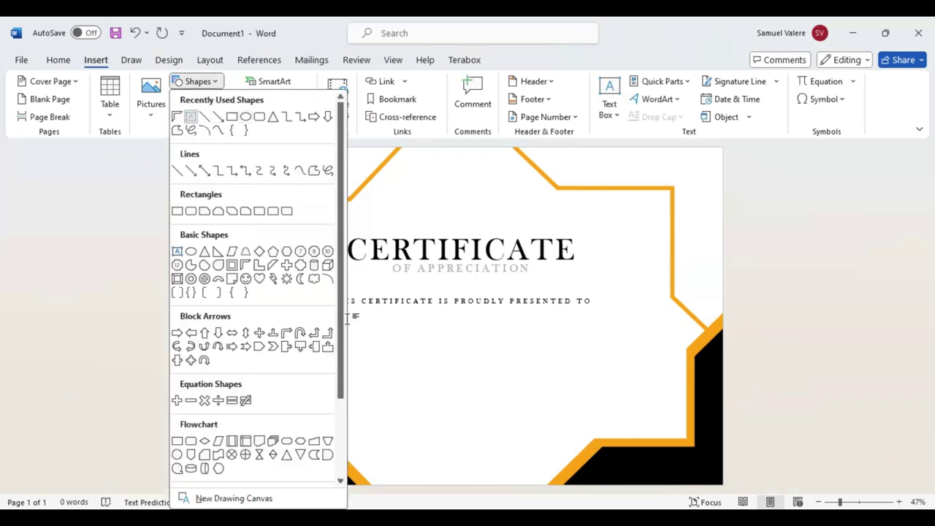
left_click(198, 81)
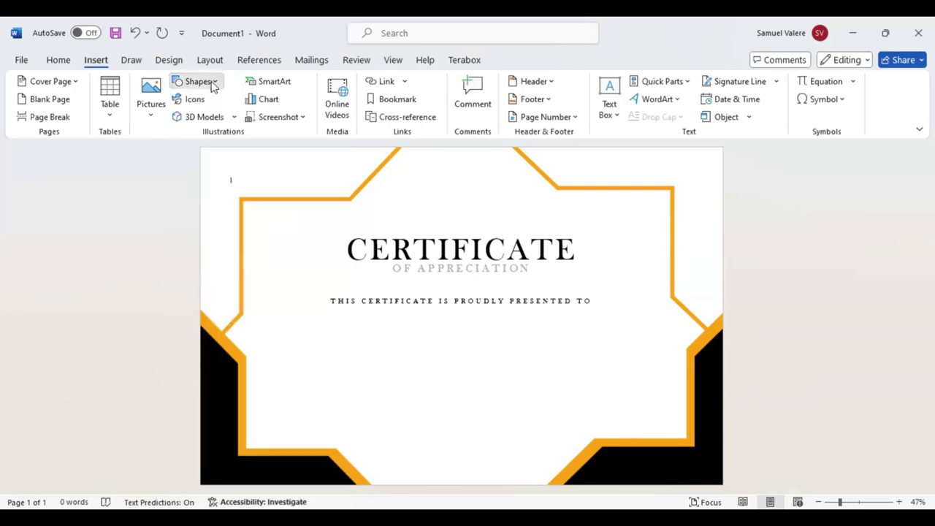
left_click_drag(355, 329, 582, 411)
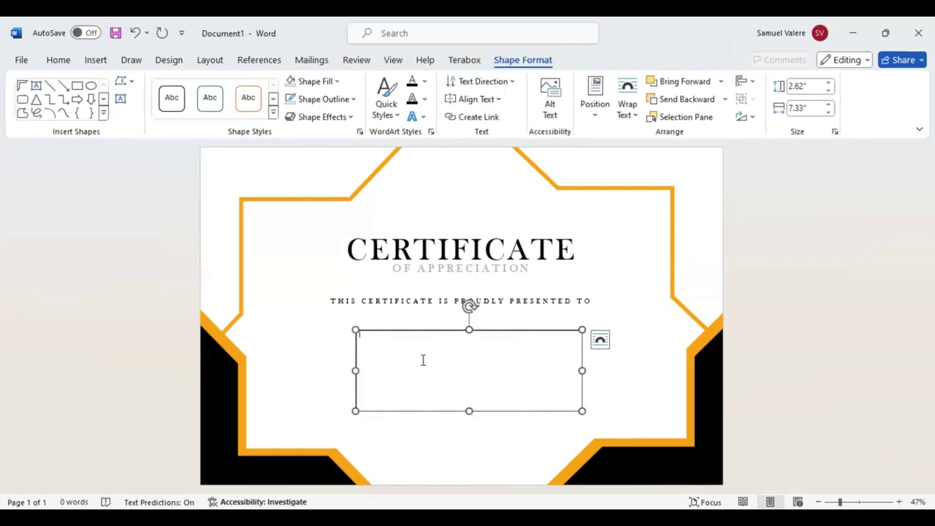
type("Name")
type(" &")
left_click_drag(395, 335, 351, 338)
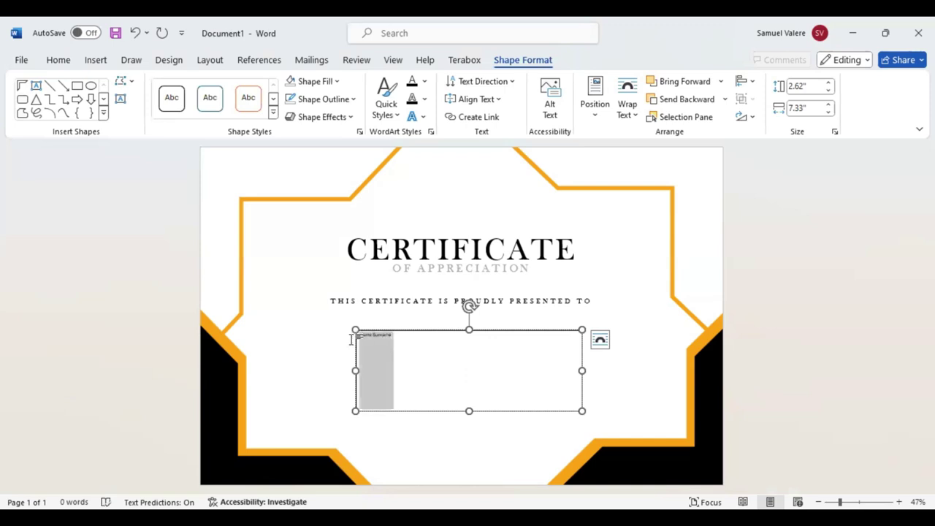
Step: Centre the Name Surname text in Vivaldi font at size 100
left_click(86, 64)
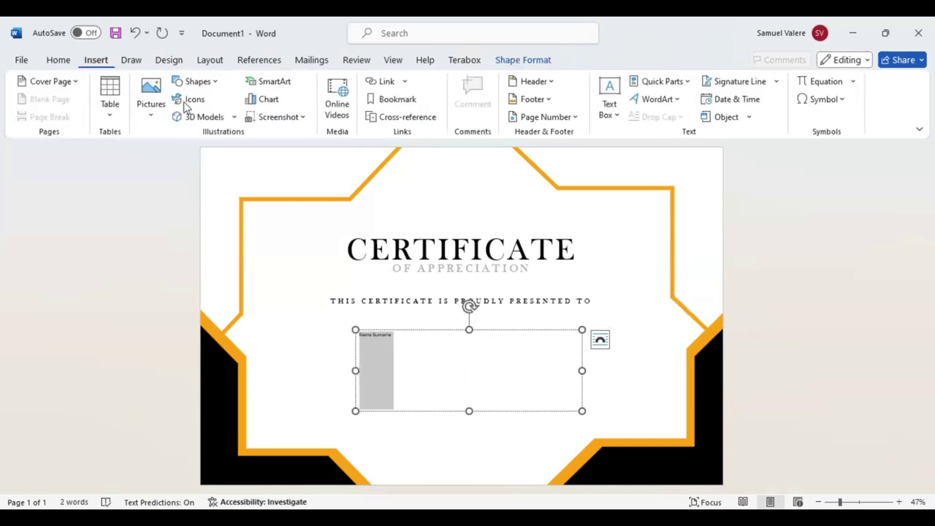
left_click(65, 62)
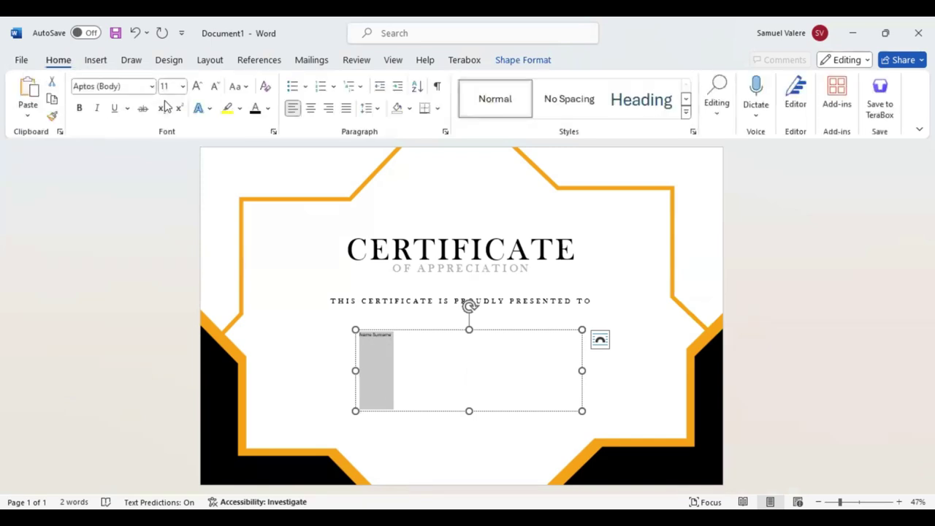
left_click(311, 111)
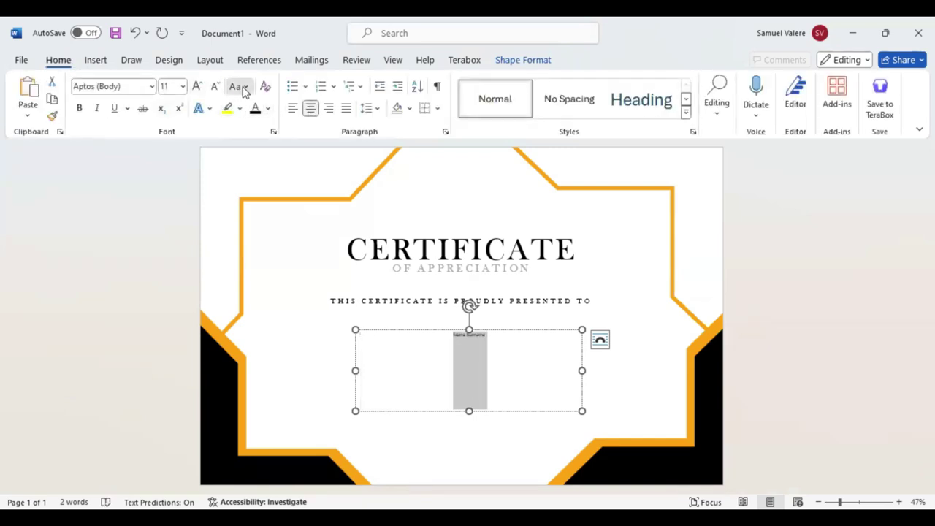
left_click(244, 89)
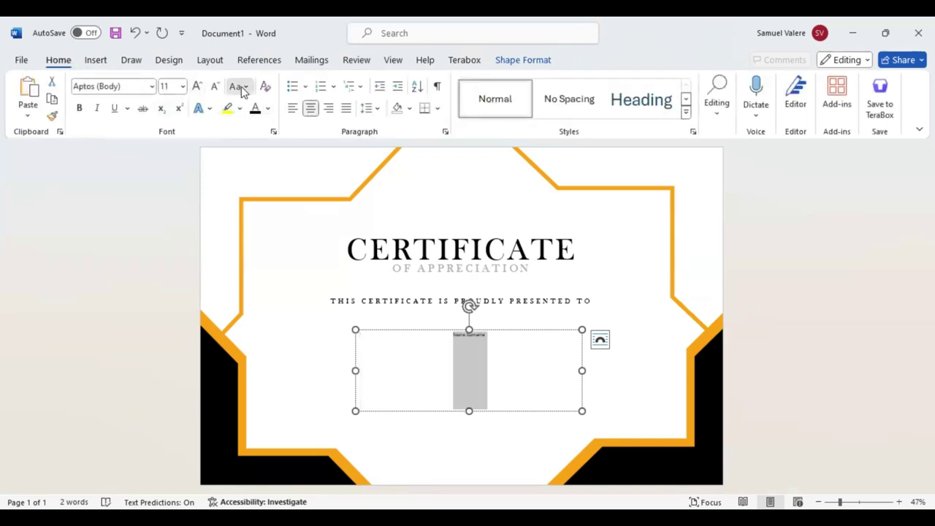
left_click(130, 86)
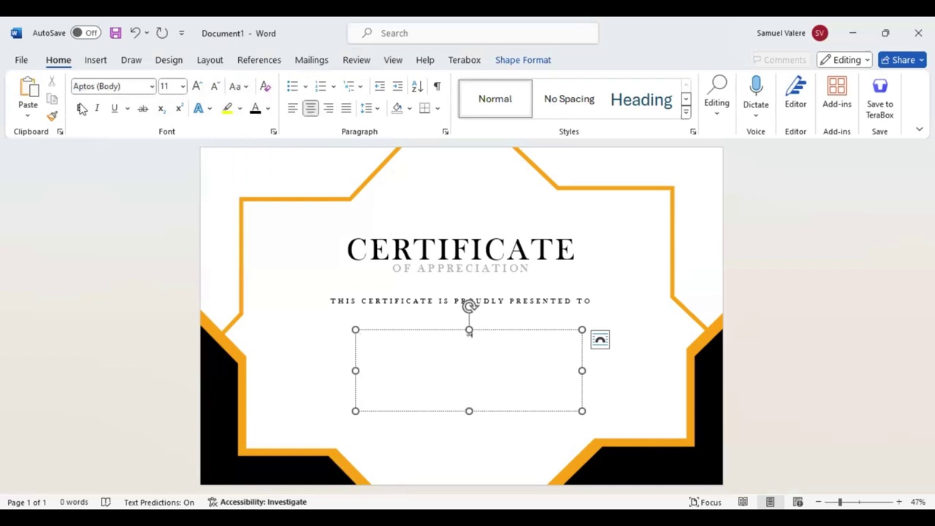
left_click(136, 34)
left_click(136, 34)
type("Vi")
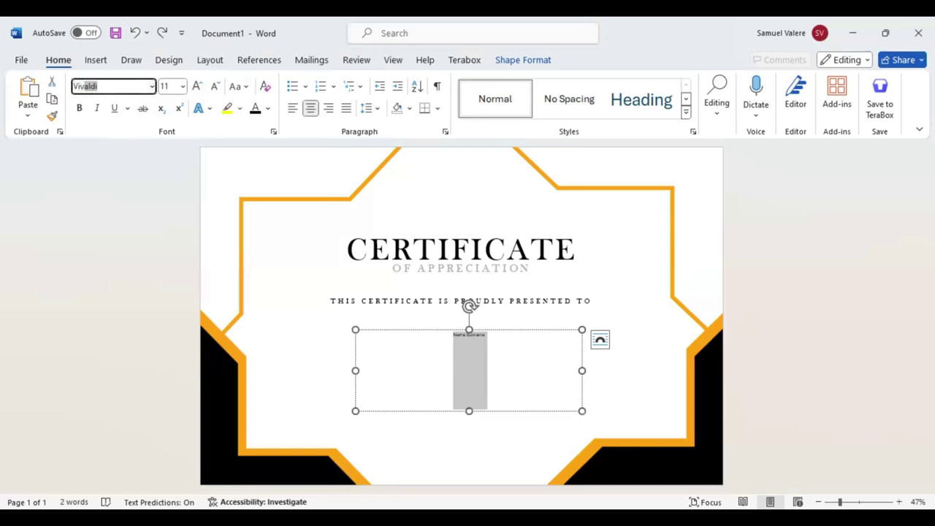
key("Return")
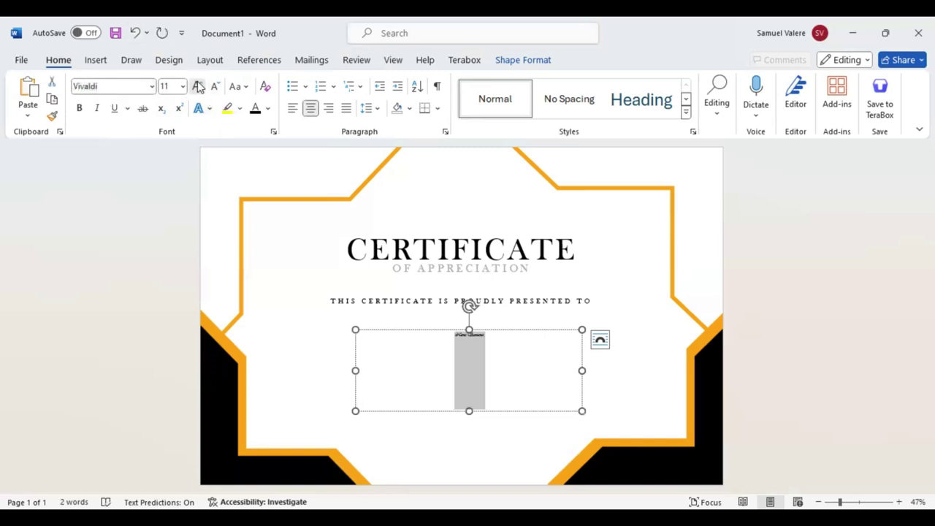
left_click(197, 87)
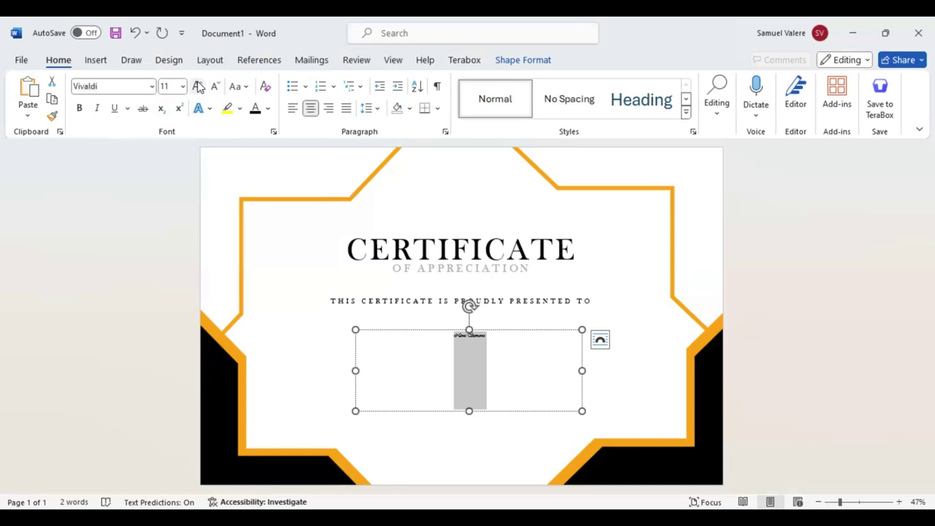
left_click(197, 86)
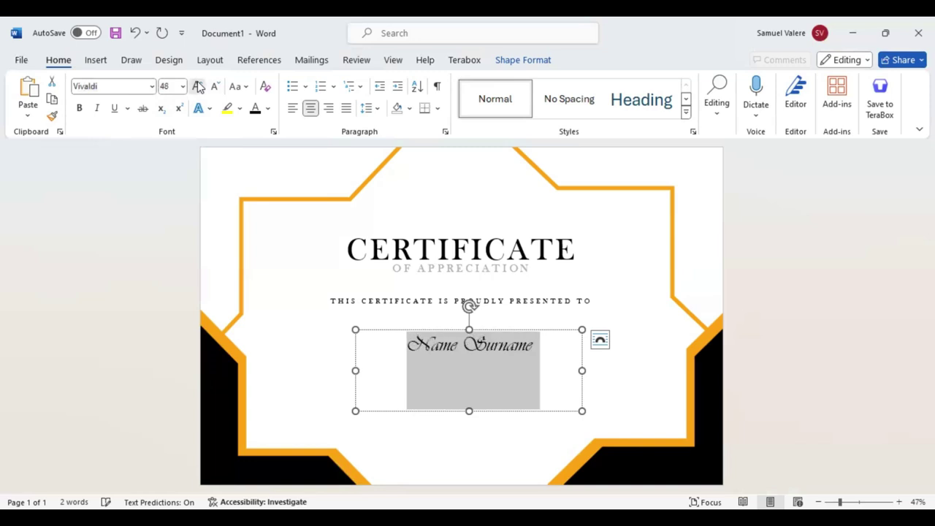
left_click(197, 86)
left_click(197, 87)
left_click(197, 86)
left_click(199, 87)
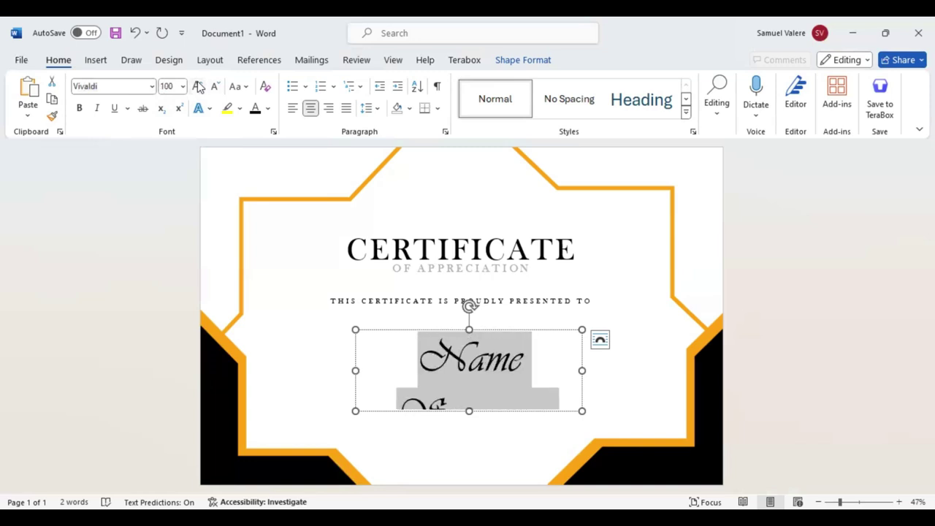
Step: Widen and centre the name box under the presented-to line, and colour the name orange
left_click_drag(355, 370, 295, 370)
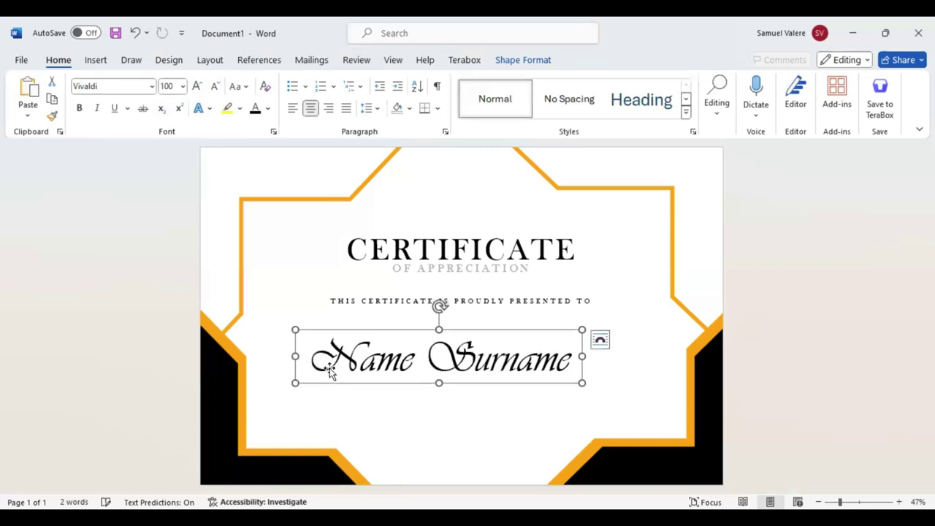
left_click_drag(330, 373, 354, 359)
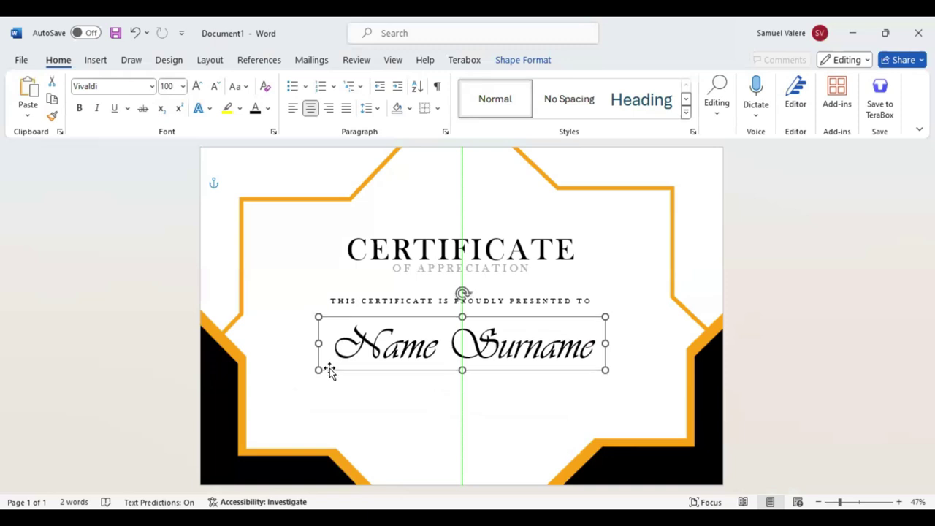
left_click_drag(329, 371, 329, 372)
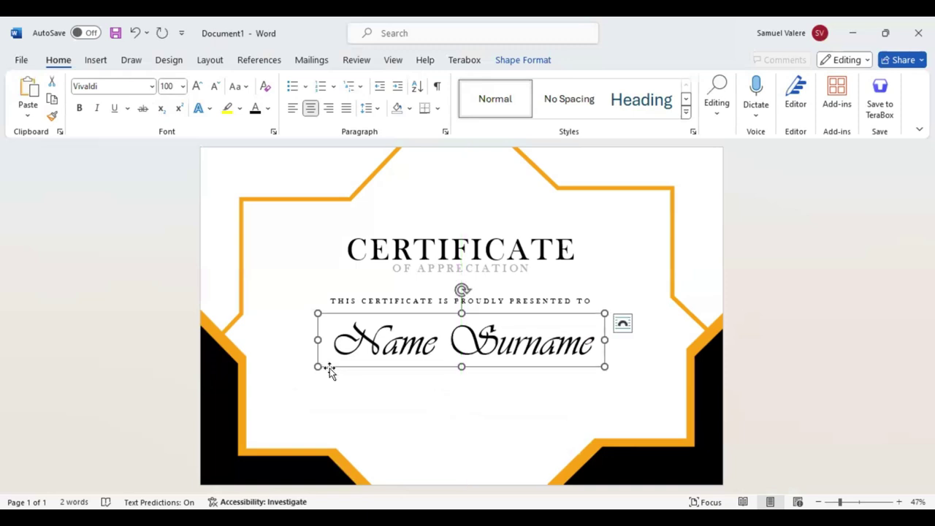
triple_click(586, 326)
left_click(585, 320)
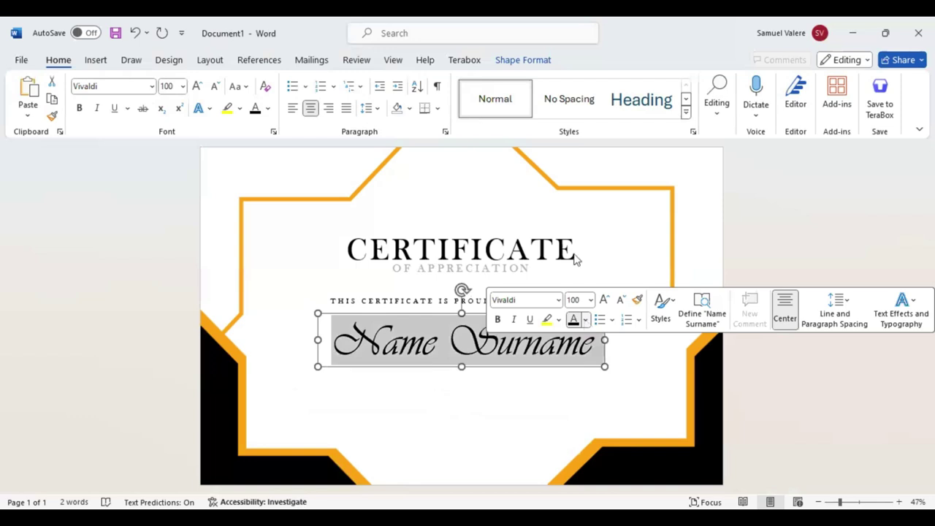
left_click(460, 401)
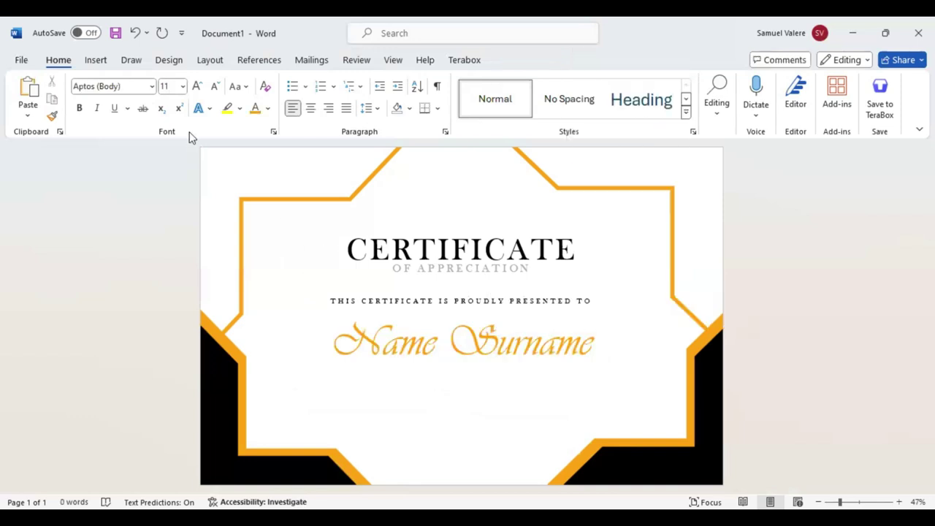
Step: Draw a text box below the name and paste the appreciation paragraph into it
left_click(97, 62)
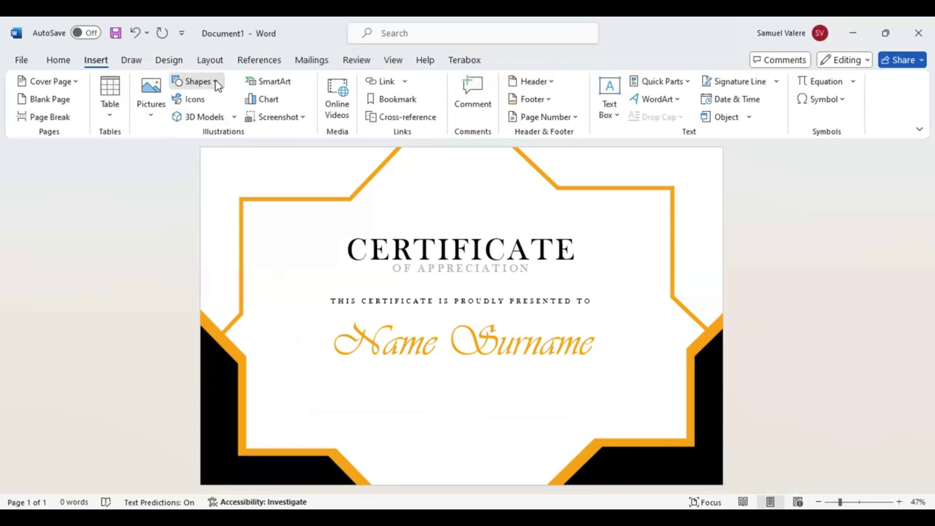
left_click(217, 81)
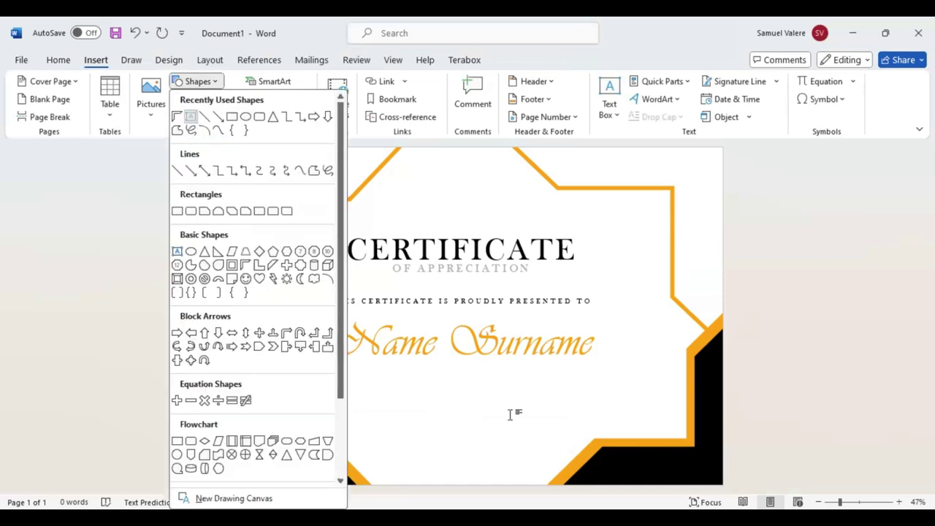
left_click(184, 80)
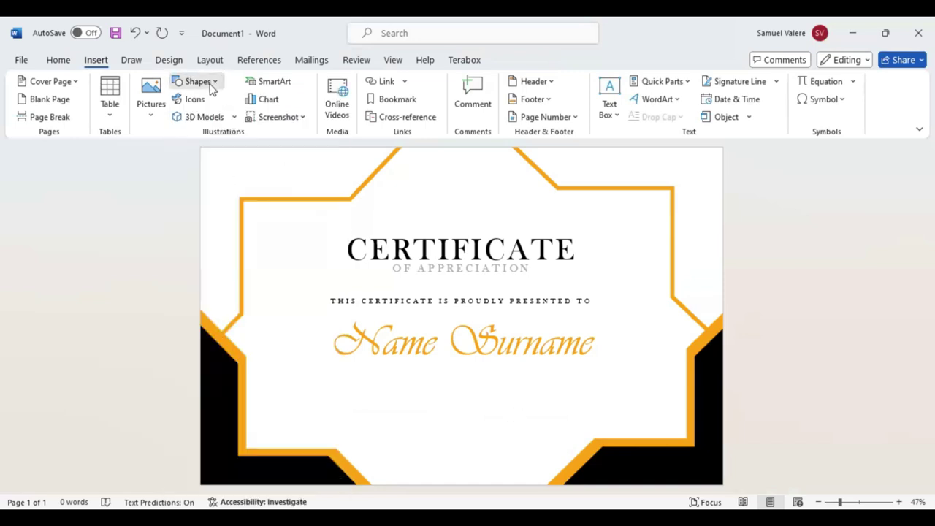
left_click(197, 81)
left_click(188, 117)
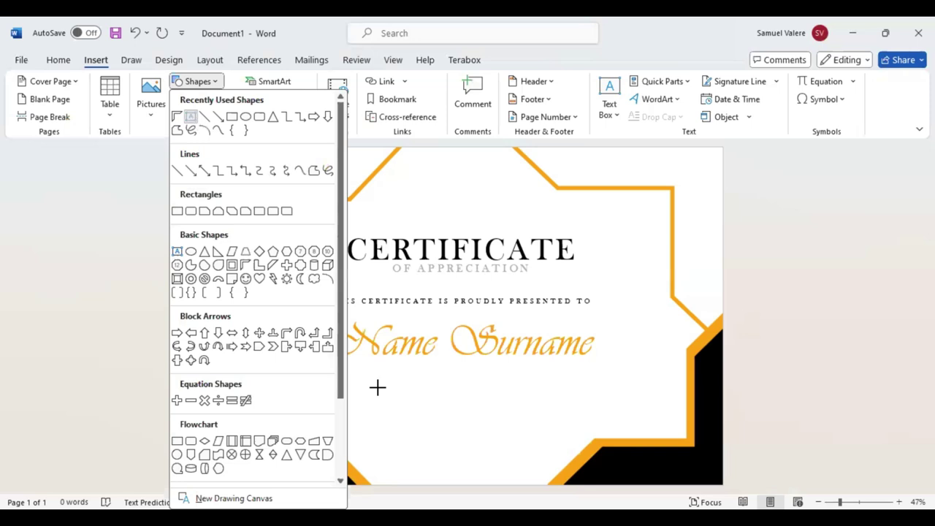
mouse_move(370, 381)
left_mouse_down()
mouse_move(507, 413)
mouse_move(582, 459)
left_mouse_up()
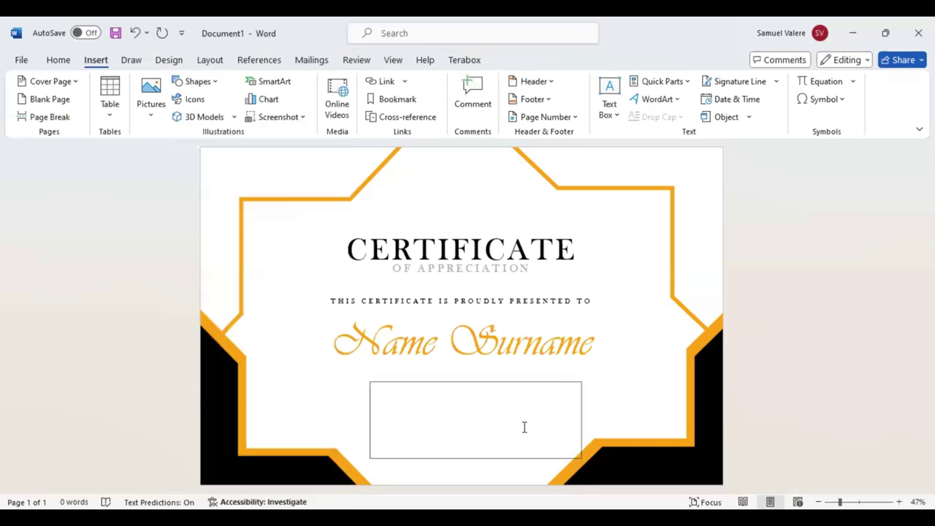
key("ctrl+v")
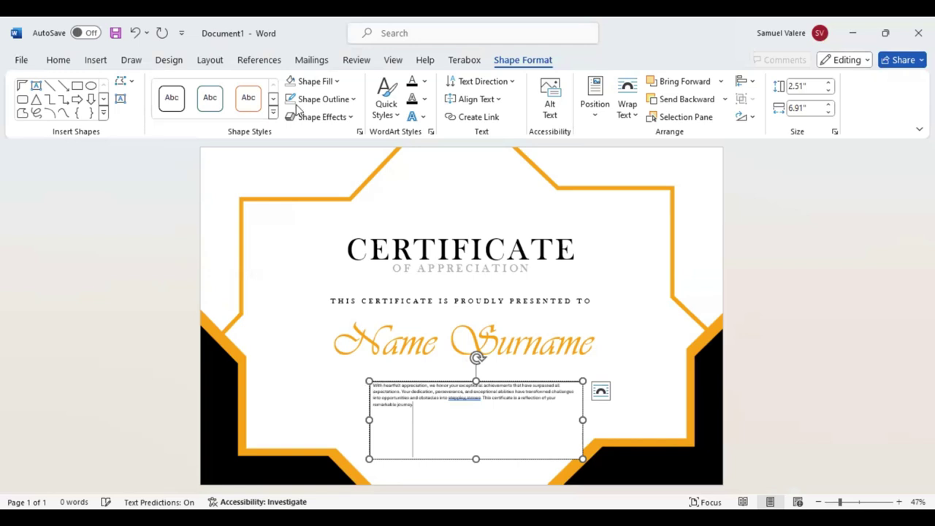
key("ctrl+a")
Step: Centre the paragraph text in Baskerville Old Face at size 22
left_click(59, 60)
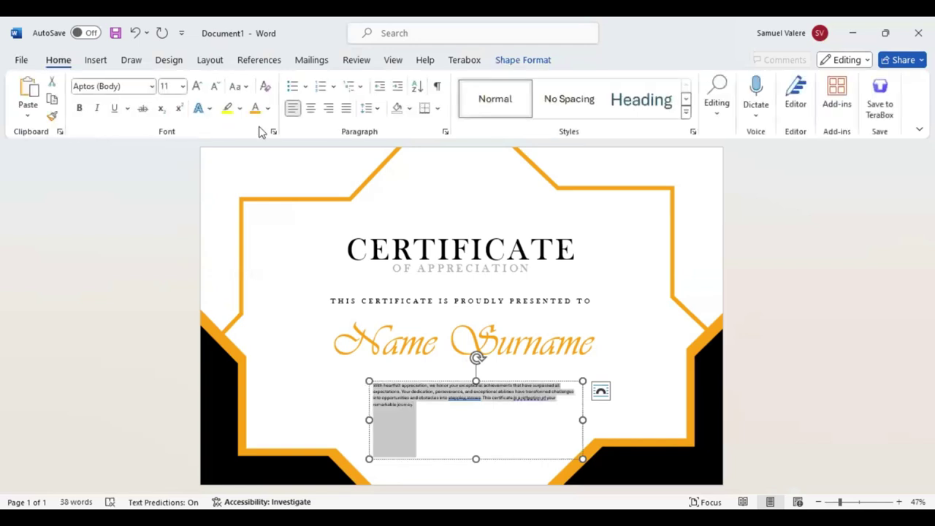
left_click(310, 108)
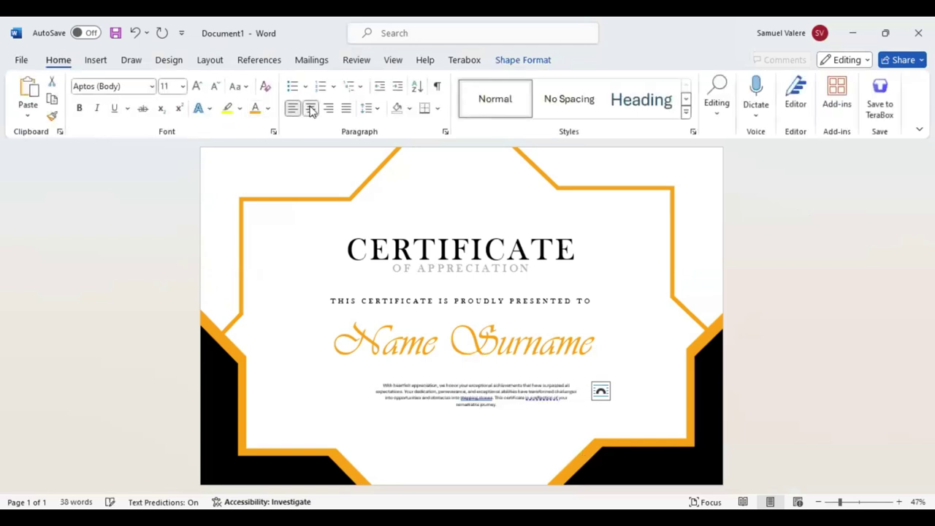
left_click(132, 87)
type("Baskerville Old Face")
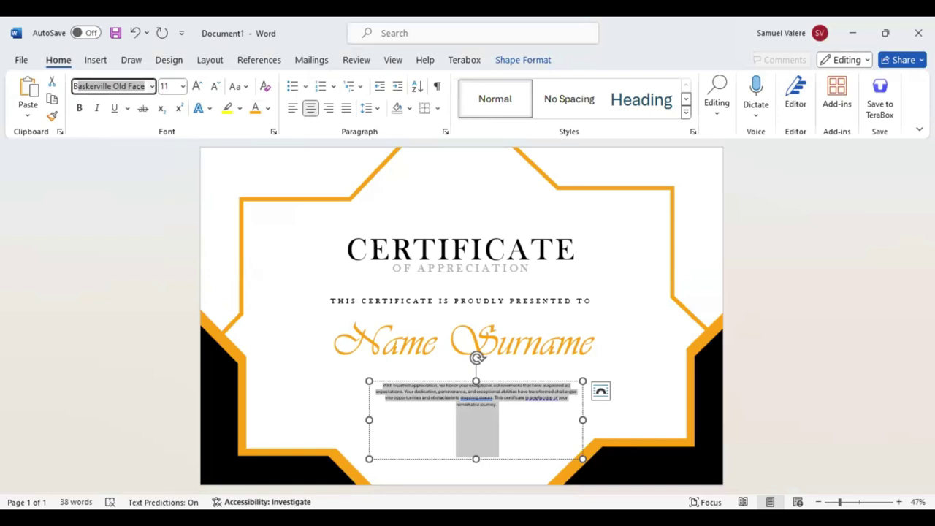
key("Return")
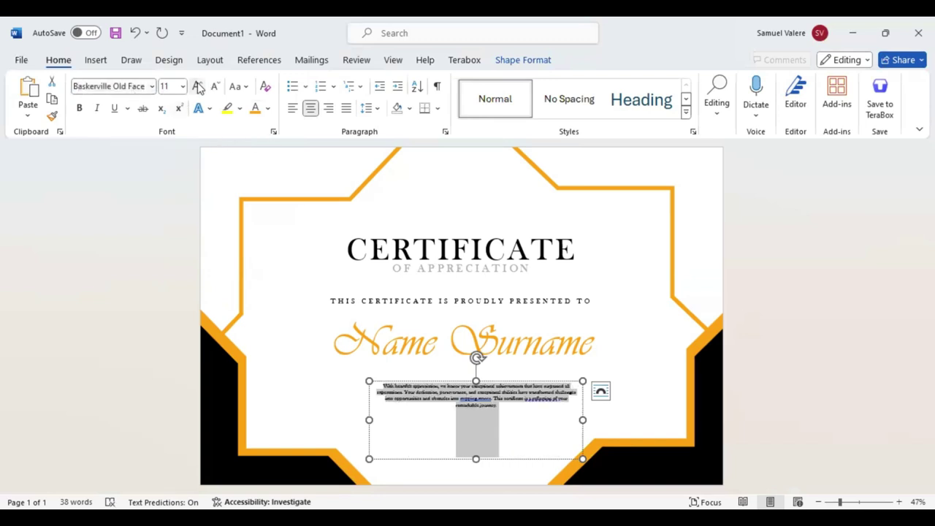
left_click(198, 86)
left_click(198, 87)
left_click(198, 87)
left_click(198, 87)
left_click(198, 86)
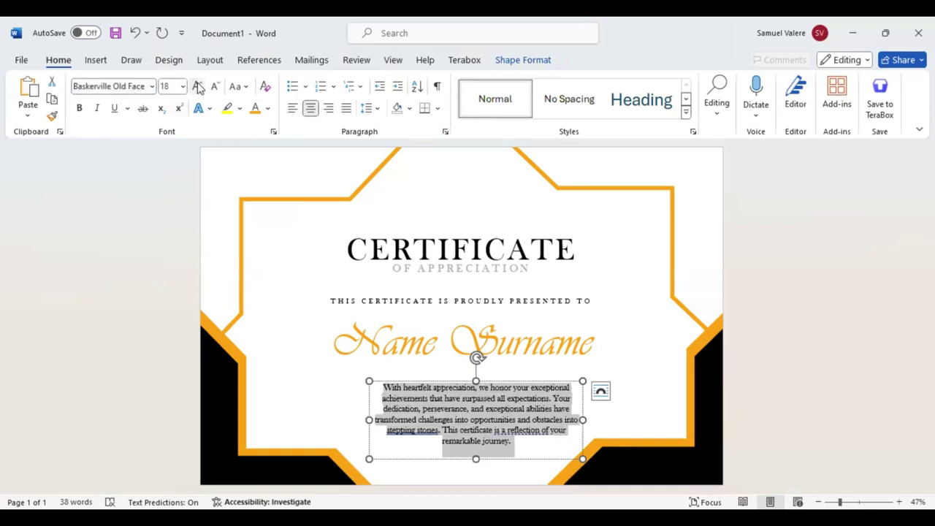
left_click(198, 87)
left_click(198, 87)
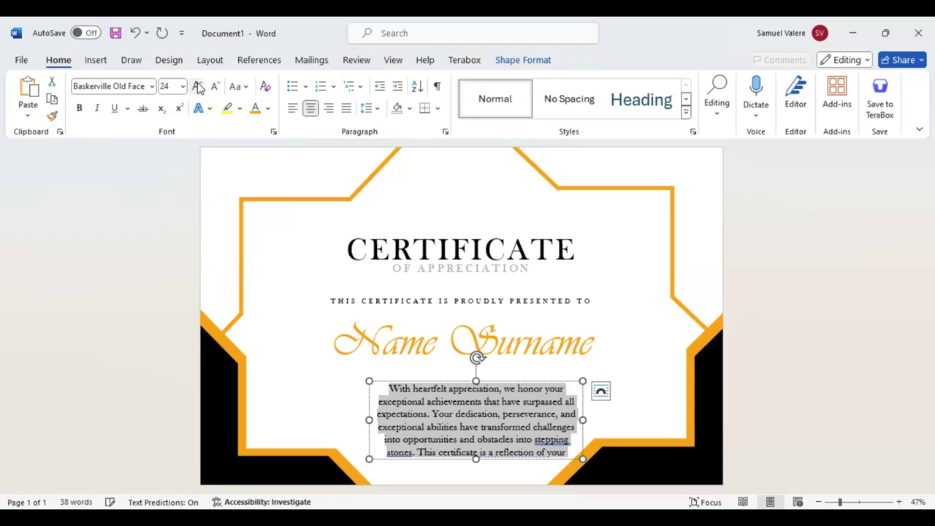
left_click(216, 87)
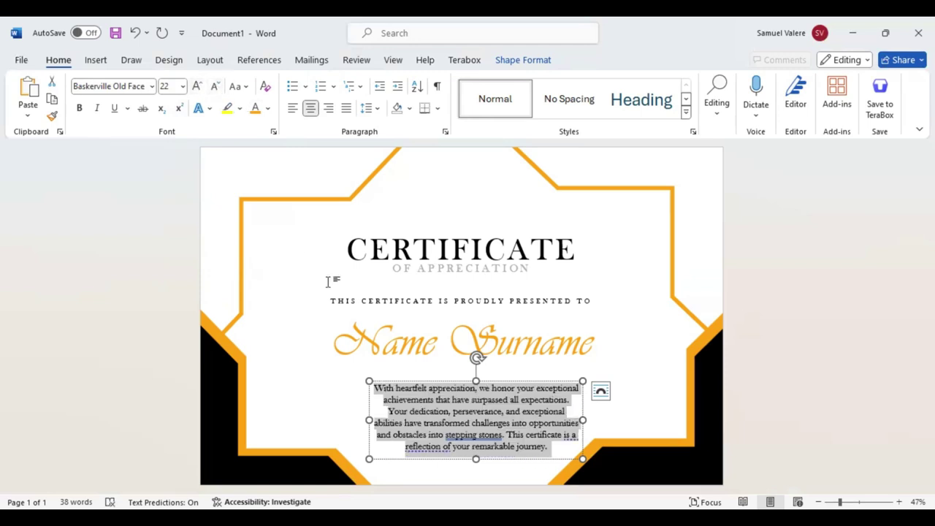
Step: Widen the paragraph box and centre it on the page beneath the name
left_click_drag(369, 420, 300, 409)
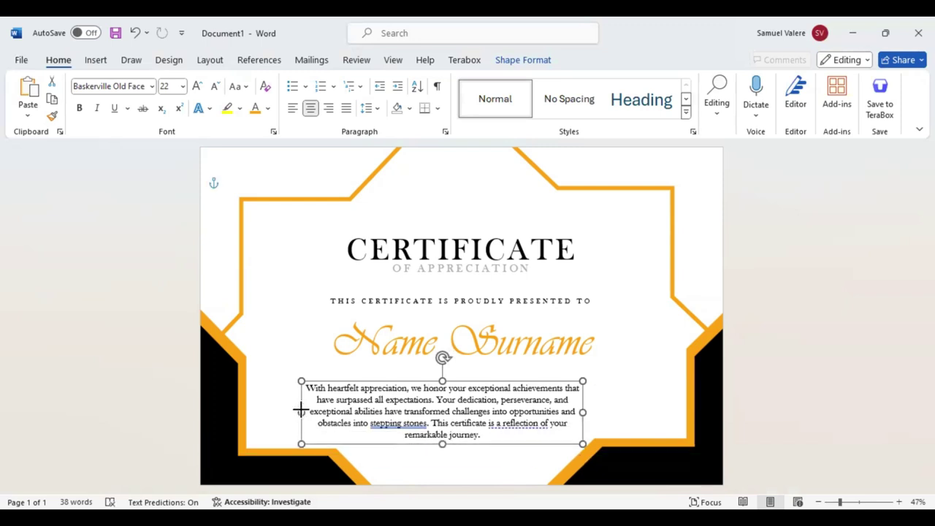
left_click_drag(300, 410, 319, 390)
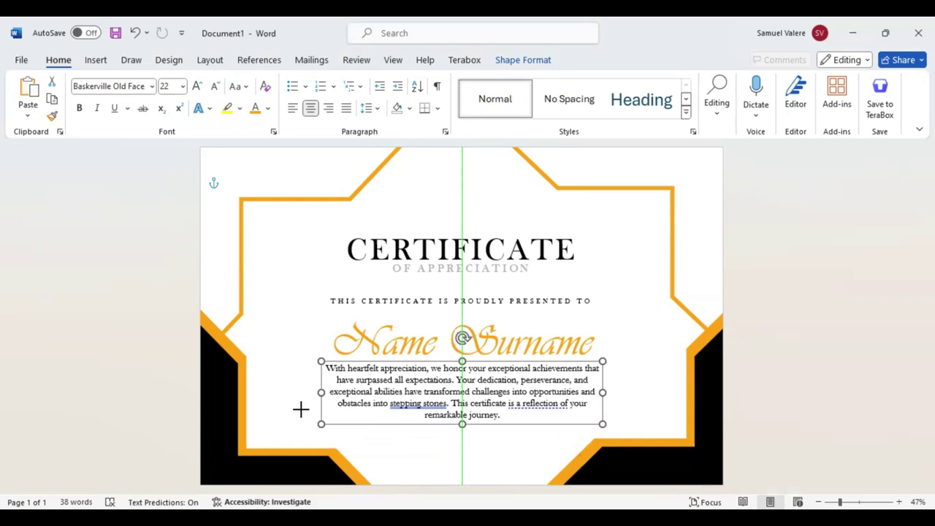
left_click(300, 409)
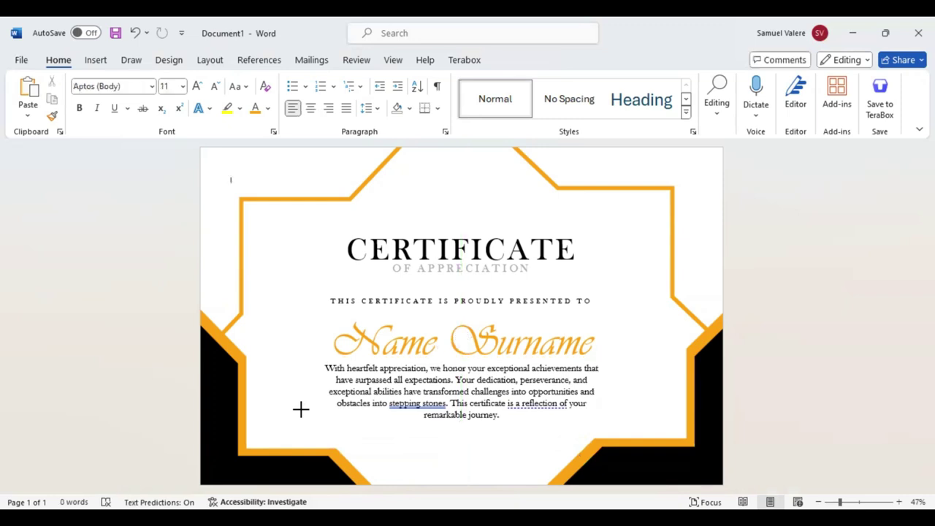
Step: Select the title, subtitle, presented-to, name and paragraph boxes and nudge them up three steps together
key("Tab")
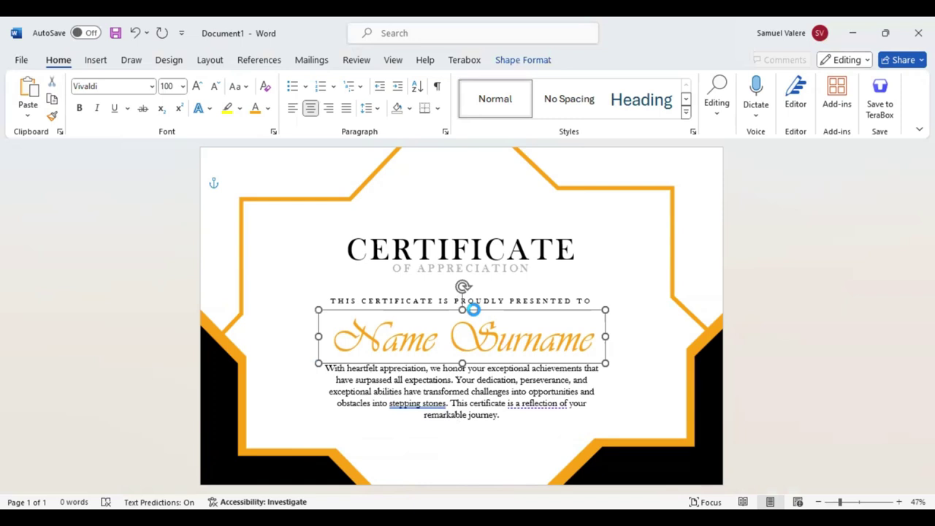
left_click_drag(473, 310, 473, 308)
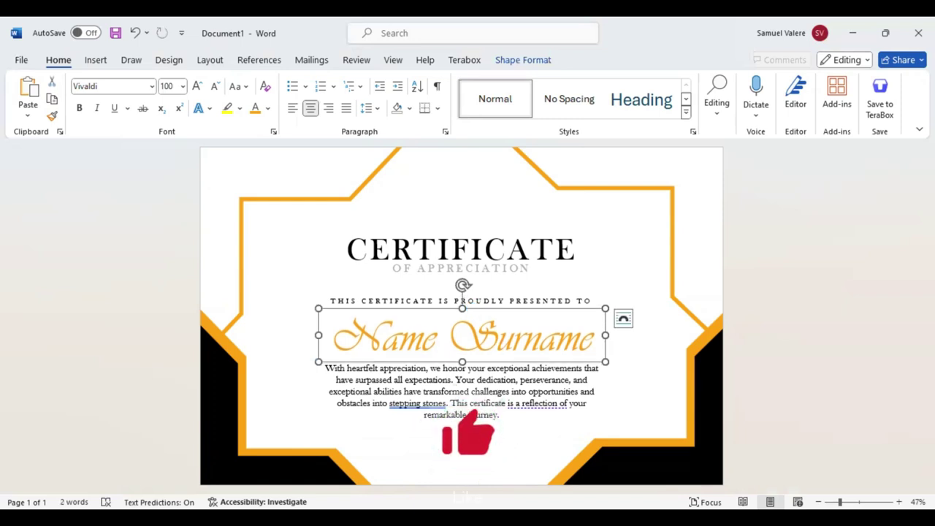
left_click(485, 249)
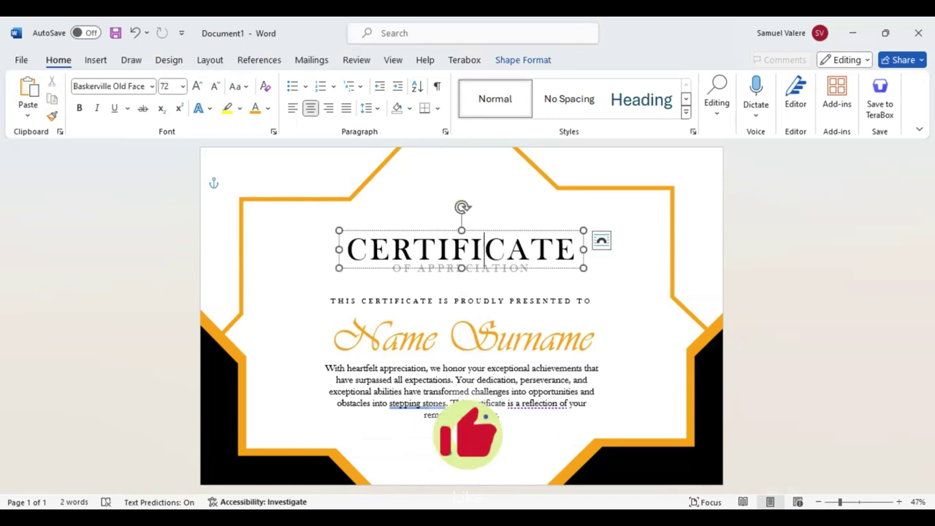
left_click(495, 270)
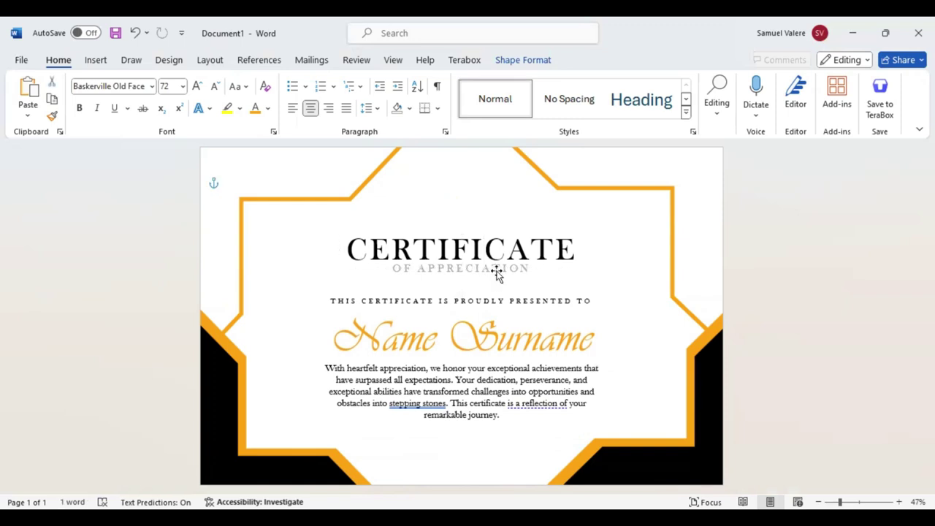
left_click(503, 300)
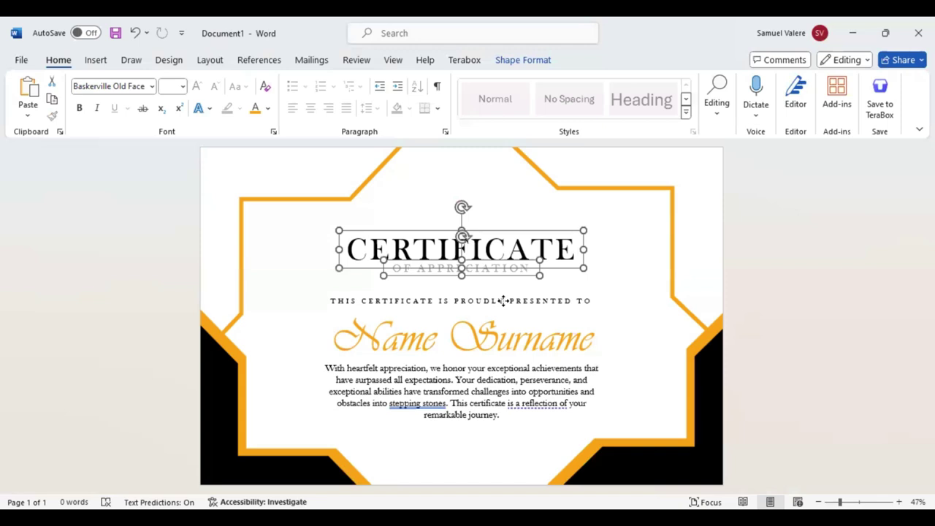
left_click(502, 300, "shift")
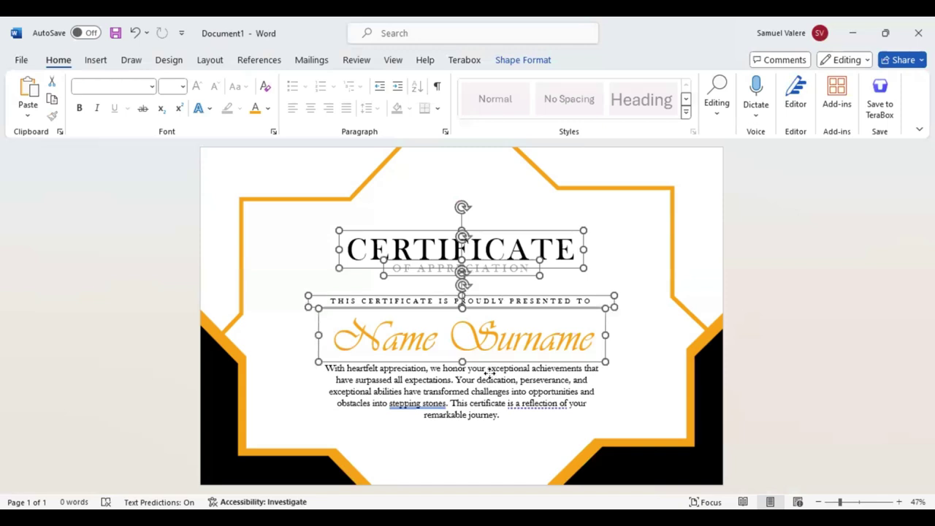
left_click(489, 372, "shift")
key("Up")
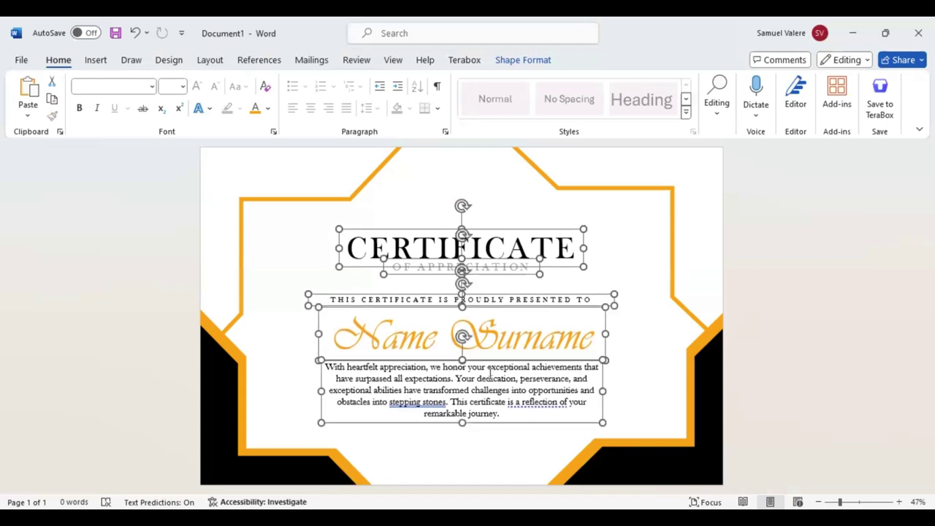
key("Up")
key("Up")
key("Up")
key("Up")
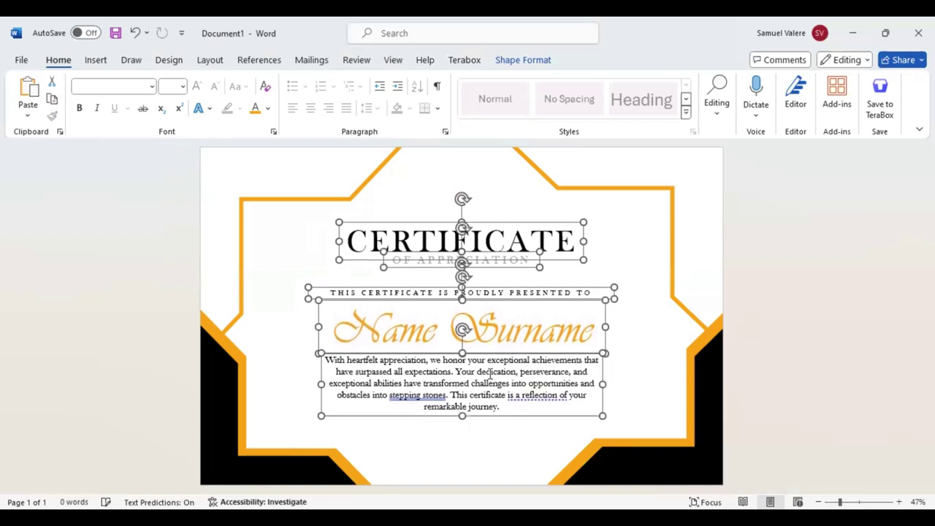
key("Up")
key("Up")
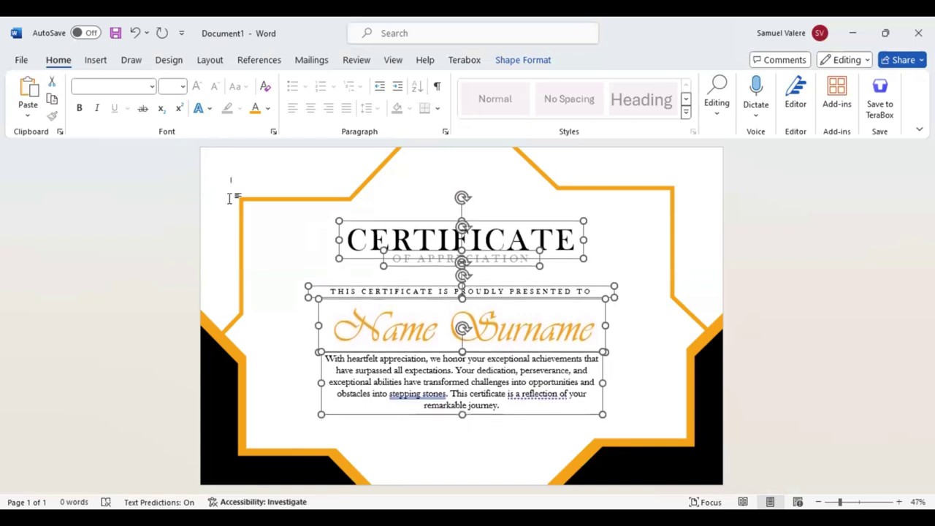
key("Escape")
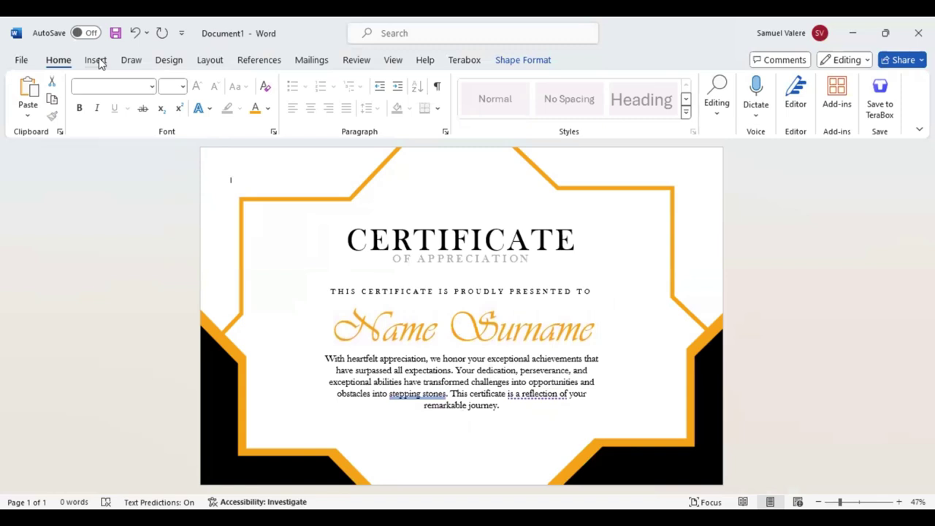
Step: Draw a small text box at the lower left containing 'Date'
left_click(96, 60)
left_click(199, 81)
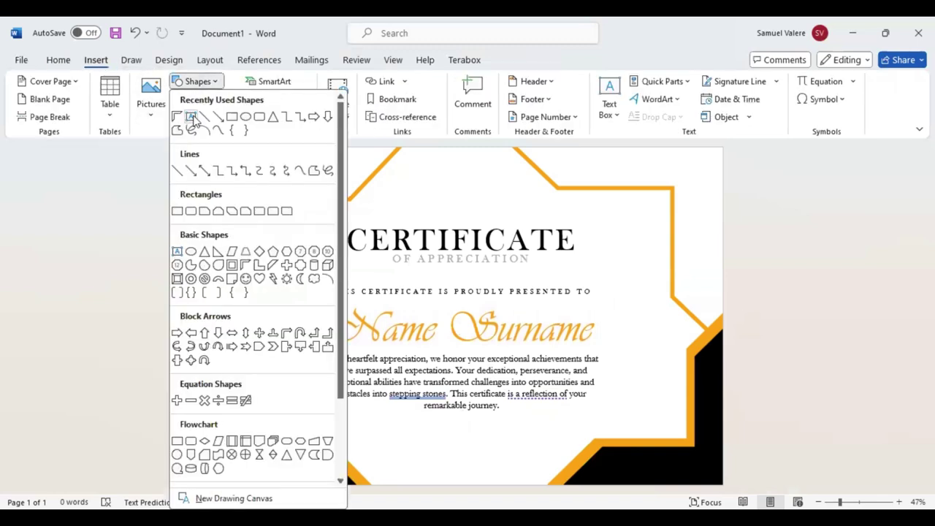
left_click(191, 118)
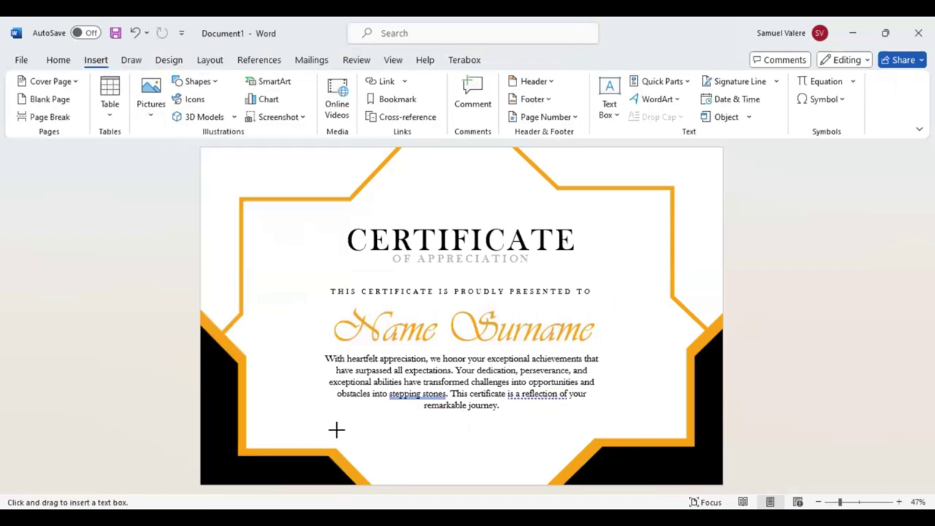
left_click_drag(341, 431, 418, 454)
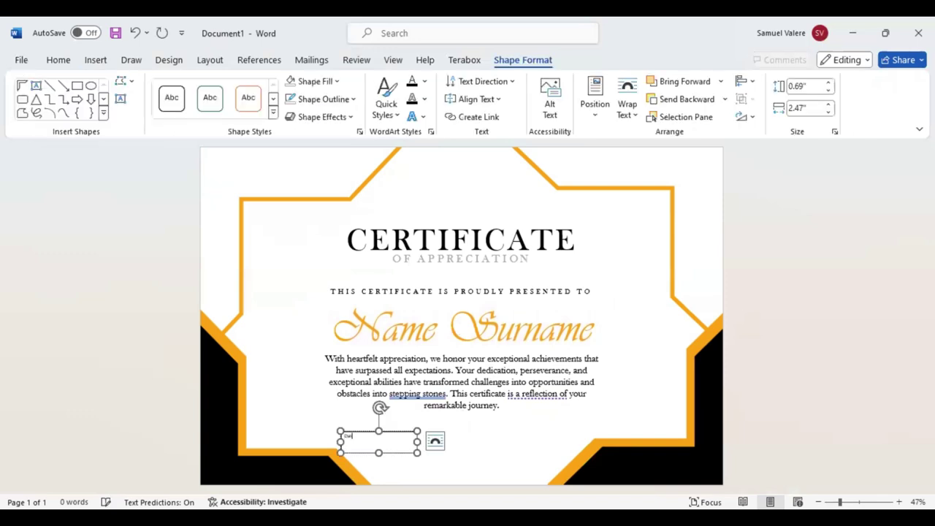
type("e")
left_click_drag(356, 437, 342, 437)
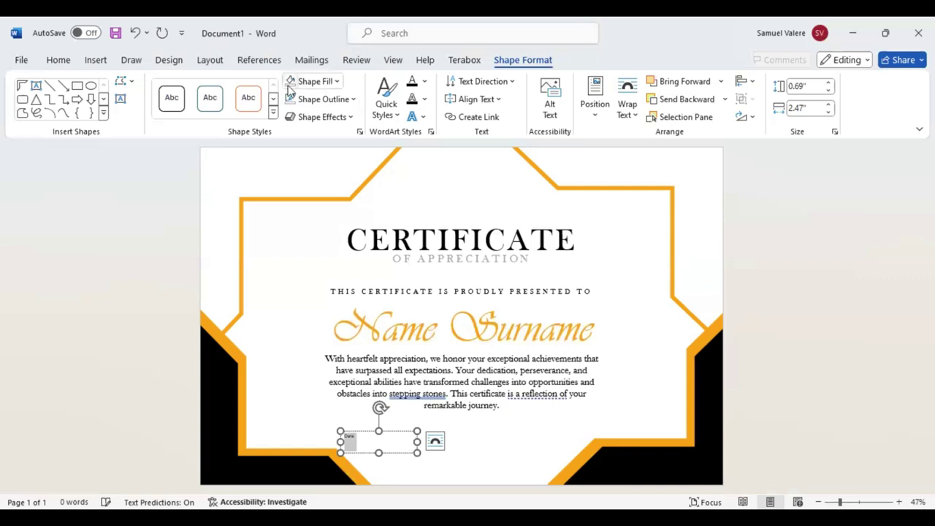
Step: Centre the DATE label in Baskerville Old Face at size 14 and enlarge its box
left_click(63, 60)
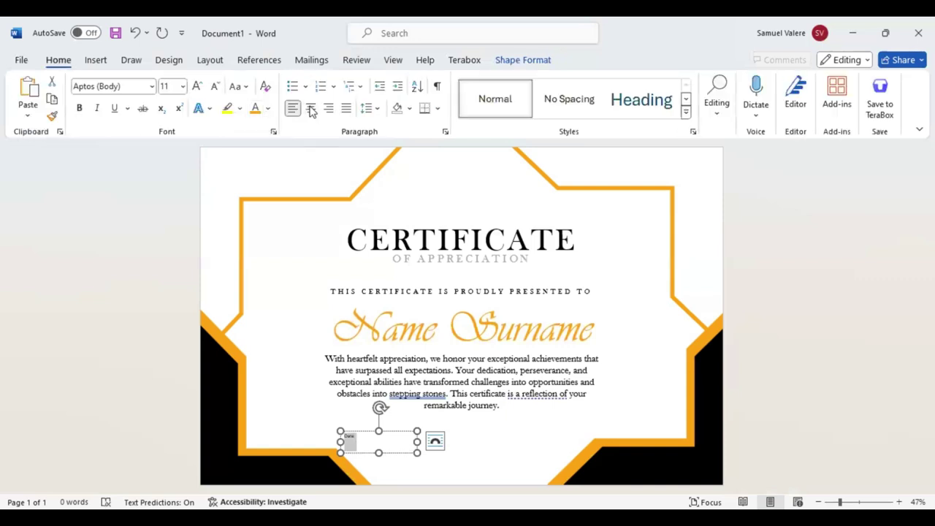
left_click(311, 110)
left_click(132, 86)
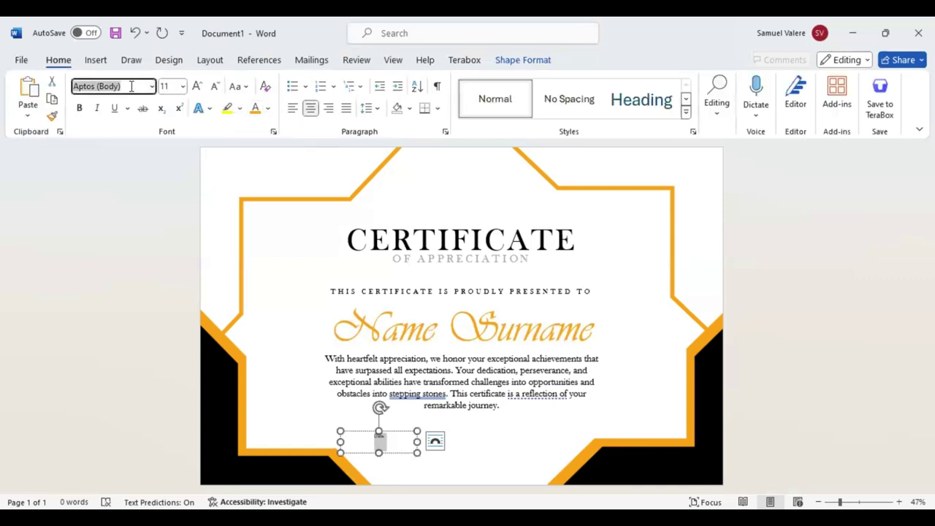
type("Baskerville Old Face")
key("Return")
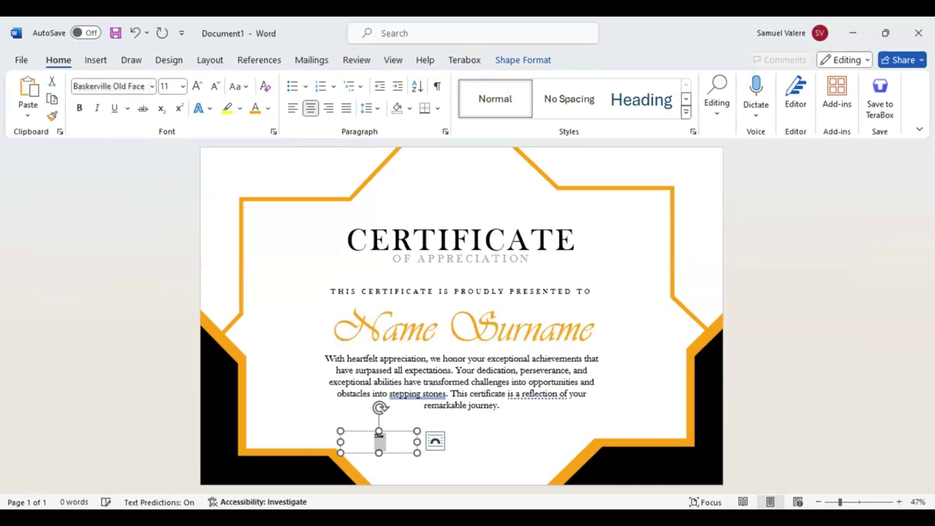
left_click(238, 87)
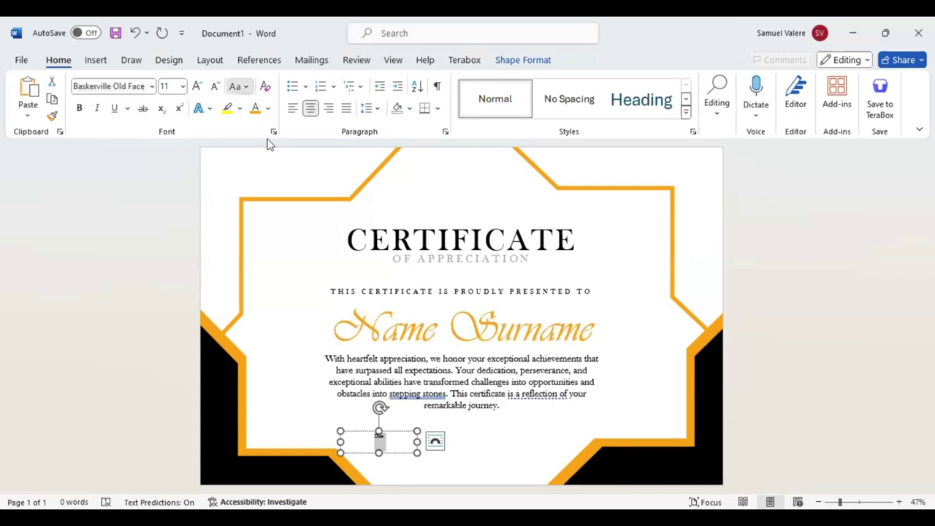
left_click(221, 95)
left_click(196, 86)
left_click(197, 86)
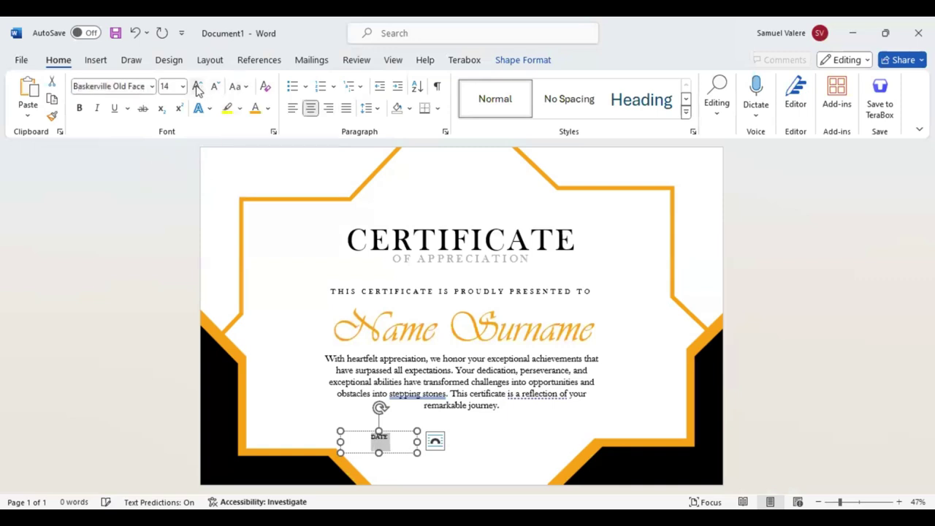
left_click(378, 443)
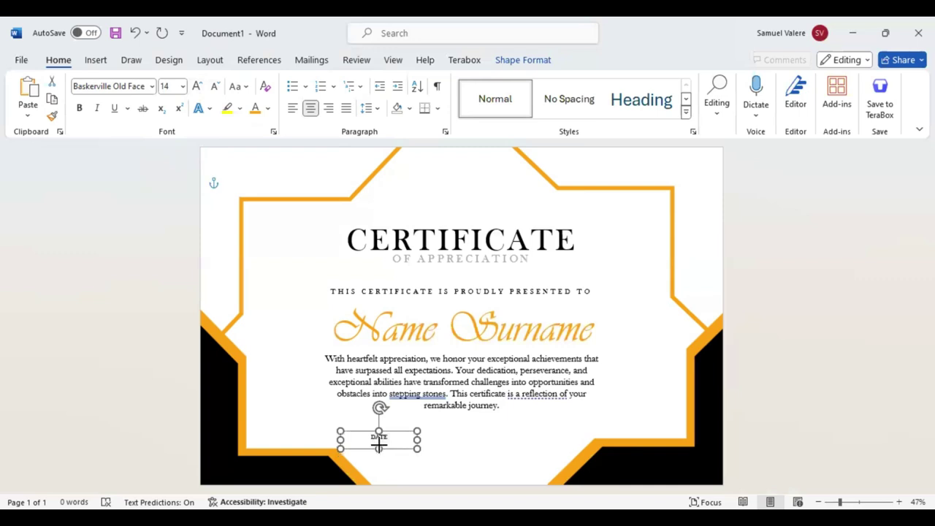
mouse_move(378, 443)
left_mouse_down()
mouse_move(400, 444)
mouse_move(388, 460)
mouse_move(369, 455)
mouse_move(374, 462)
mouse_move(567, 453)
left_mouse_up()
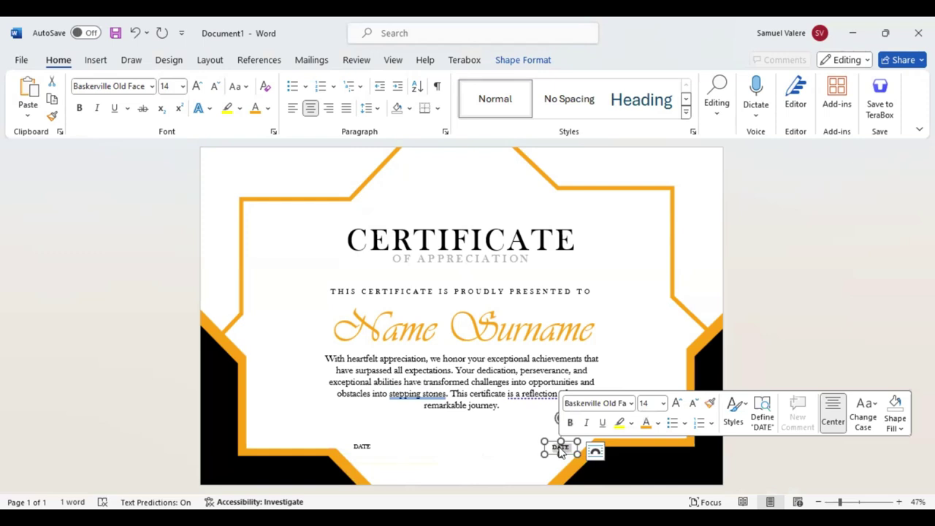
Step: Replace DATE in the copied label with Signature, make it UPPERCASE, and resize its box
key("Delete")
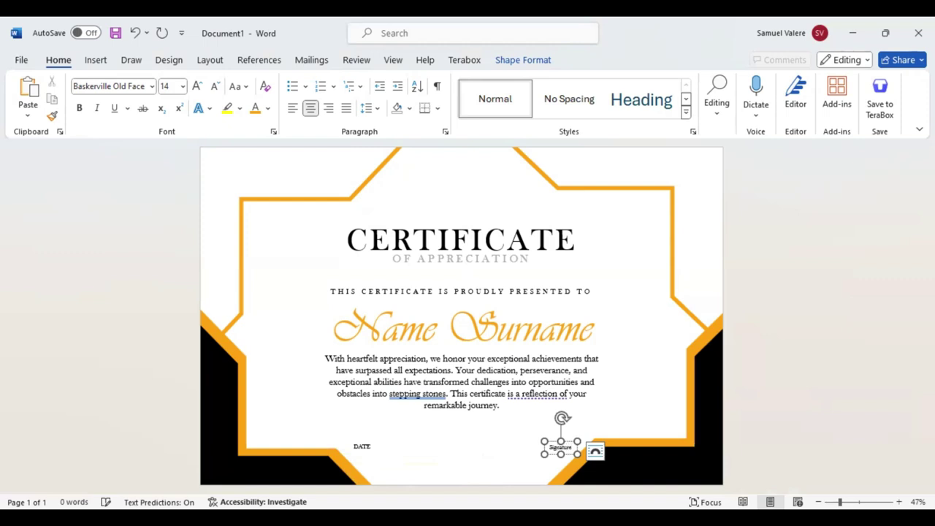
double_click(553, 447)
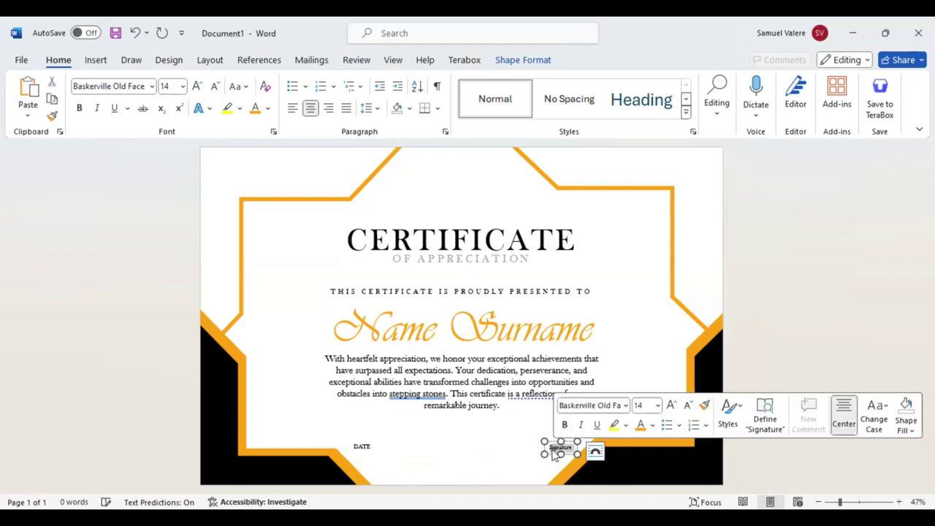
left_click(95, 61)
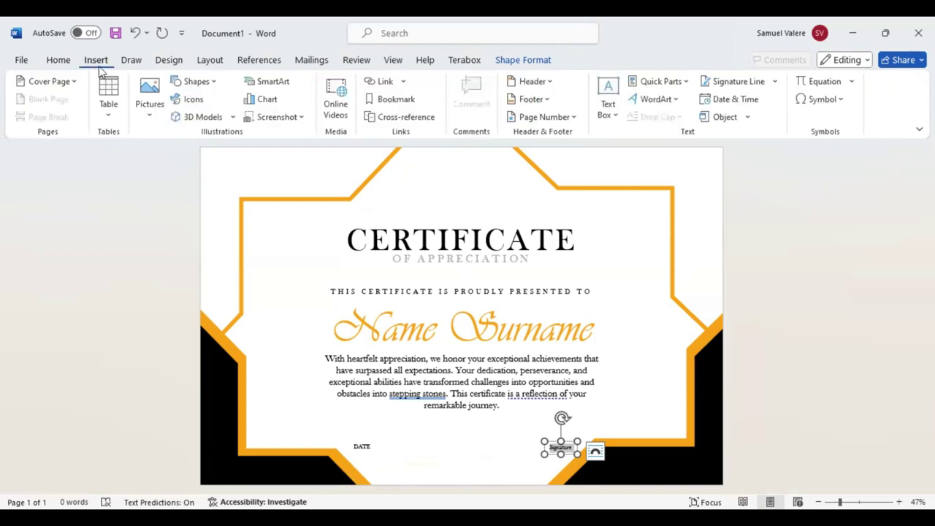
left_click(62, 60)
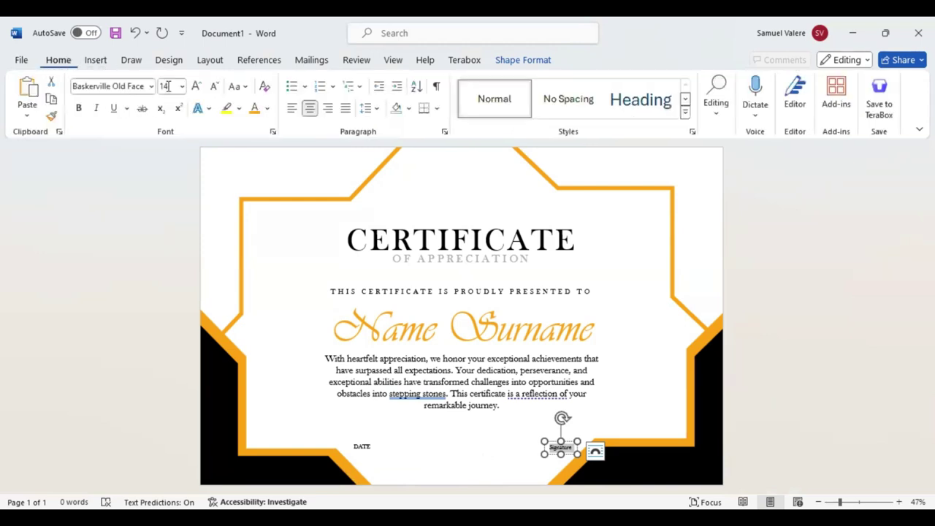
left_click(244, 90)
left_click(268, 142)
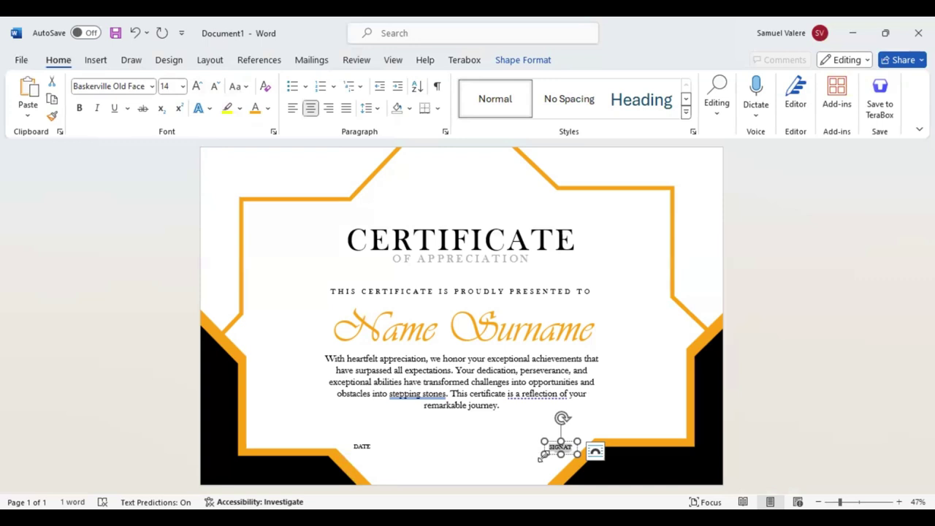
left_click_drag(538, 458, 529, 453)
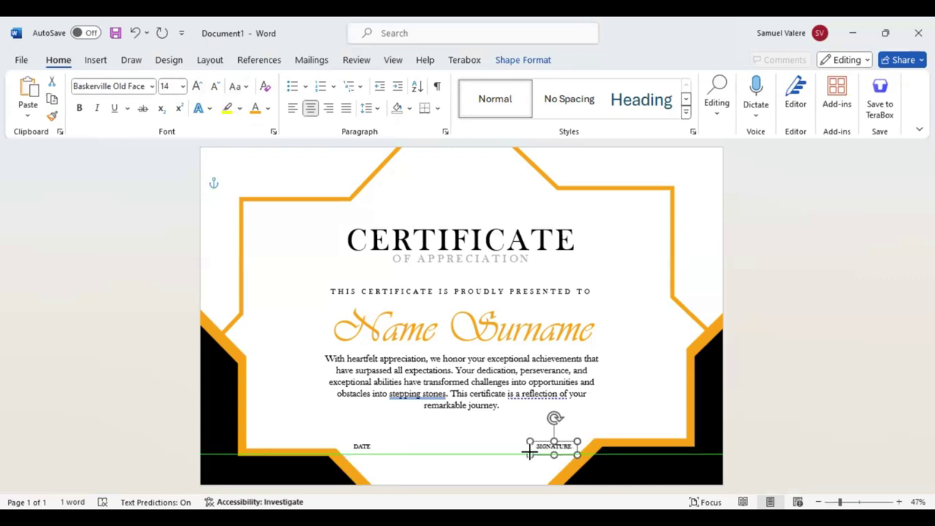
left_click(456, 459)
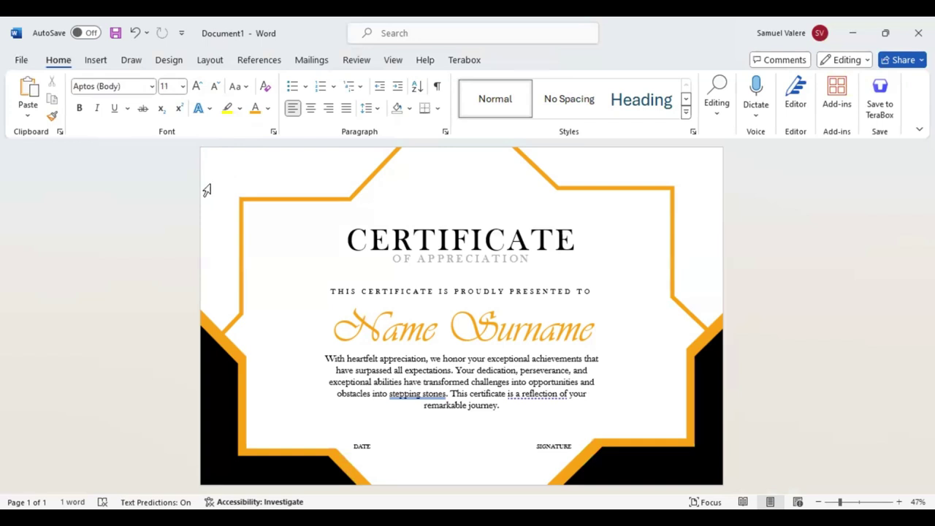
Step: Draw a black straight line just above the DATE label
left_click(96, 61)
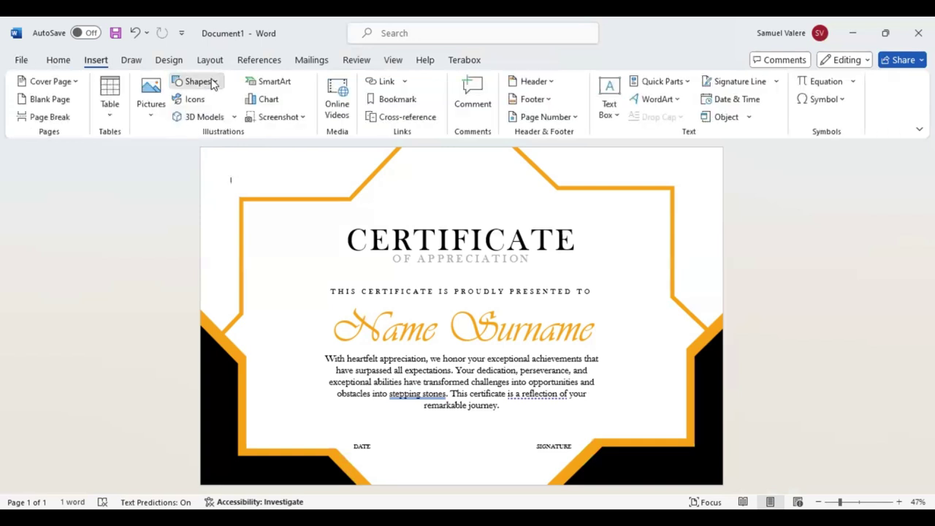
left_click(214, 85)
left_click(176, 169)
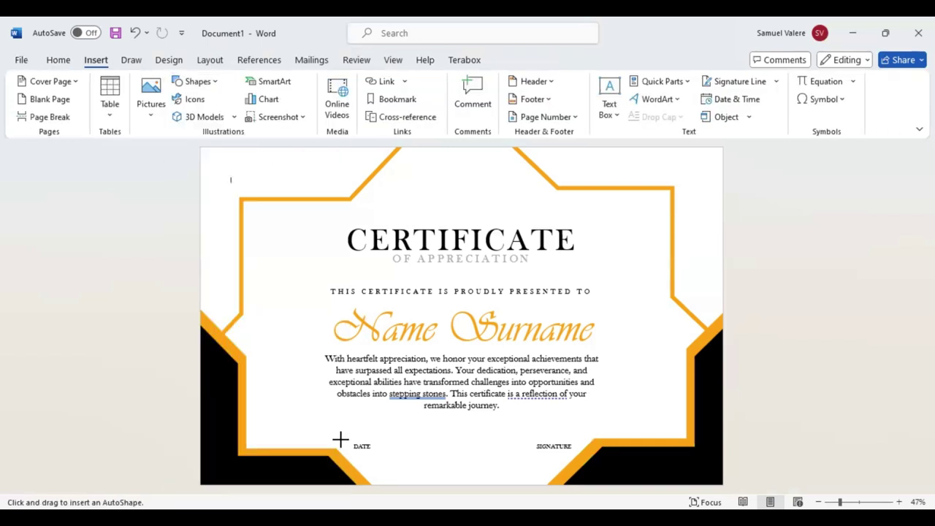
left_click_drag(337, 442, 395, 442)
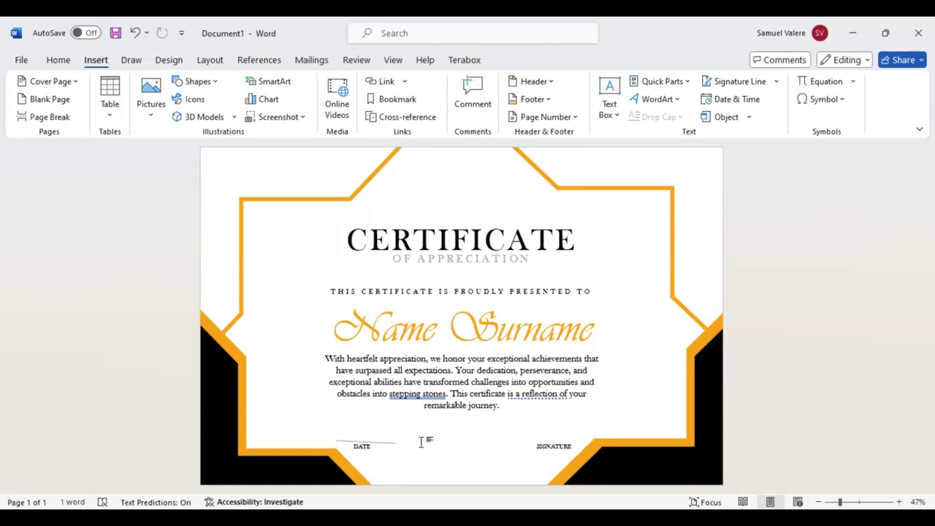
mouse_move(420, 442)
left_mouse_down()
mouse_move(409, 441)
mouse_move(424, 440)
left_mouse_up()
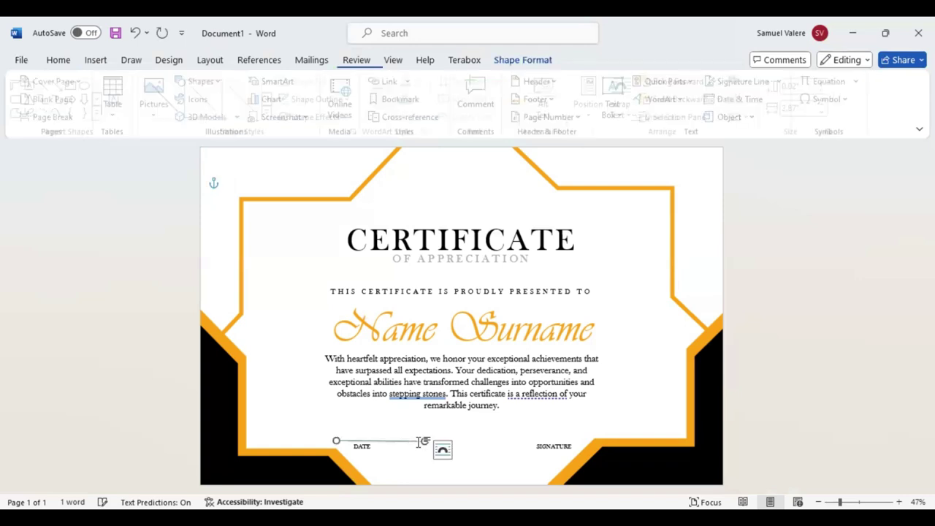
key("Left")
key("Left")
key("Left")
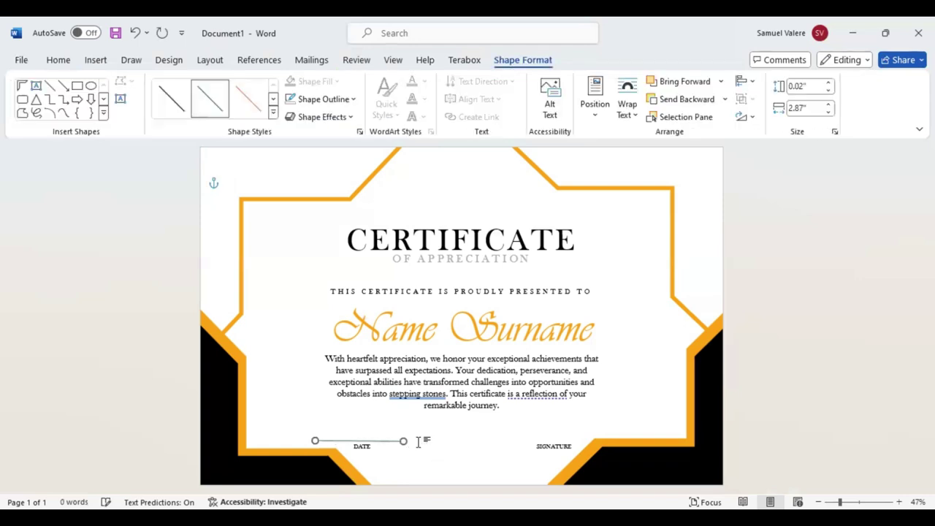
key("Left")
left_click(355, 99)
left_click(300, 165)
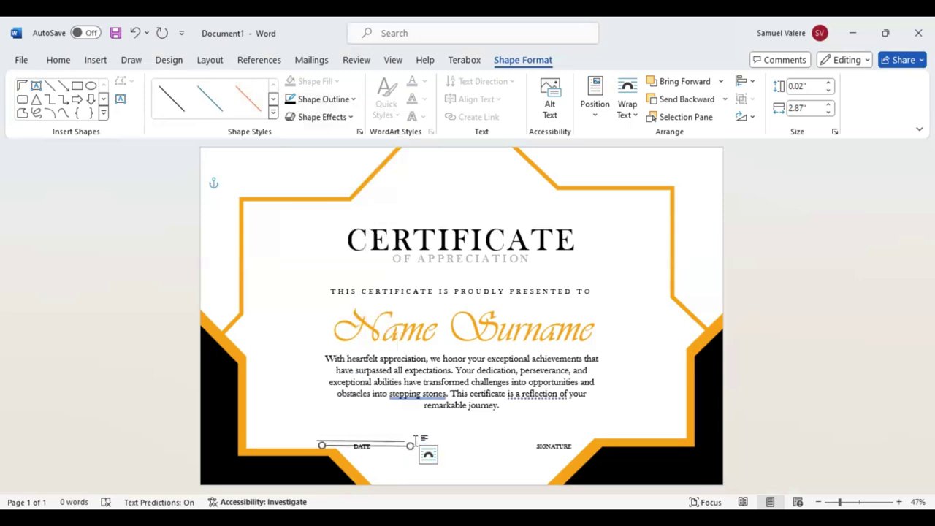
key("Up")
key("Up")
key("Up")
key("Up")
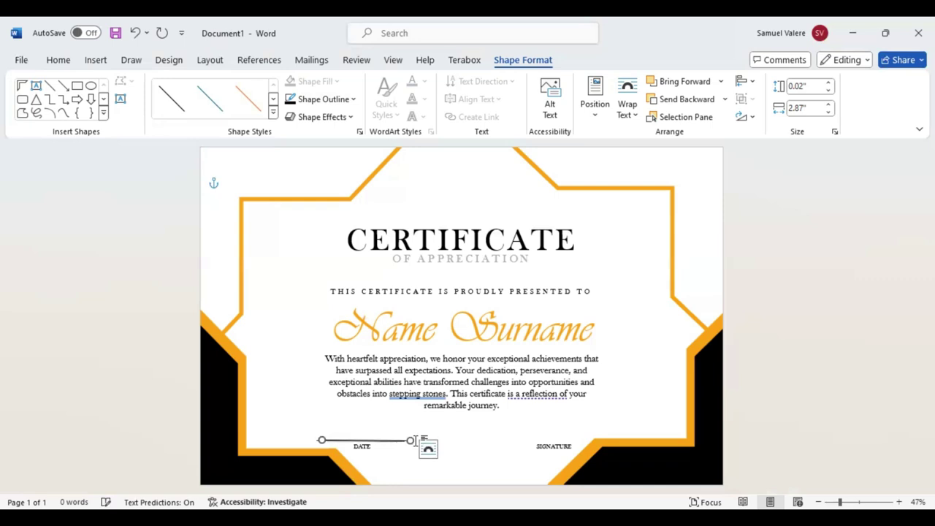
Step: Copy the black line and position the duplicate above the SIGNATURE label
key("ctrl+c")
key("ctrl+v")
key("Right")
key("Right")
key("Right")
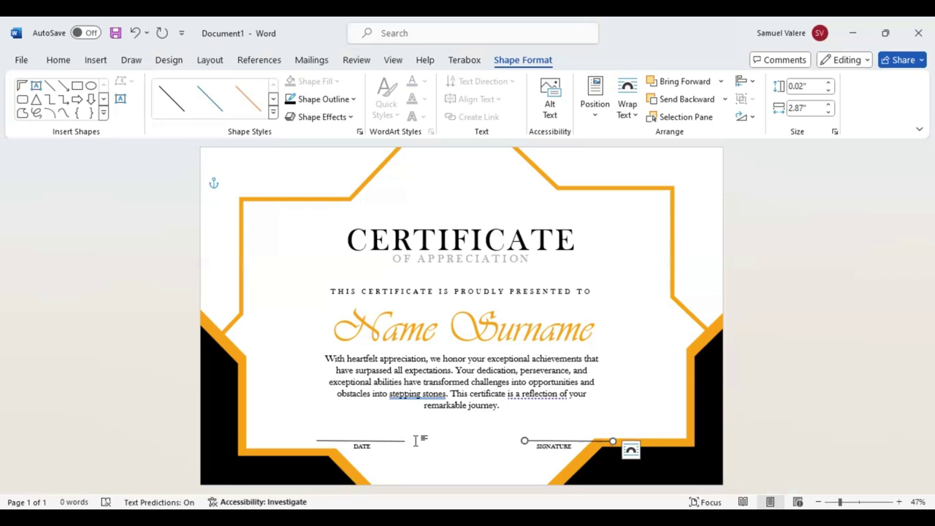
key("Left")
key("Left")
key("Left")
key("Left")
key("Left")
key("Left")
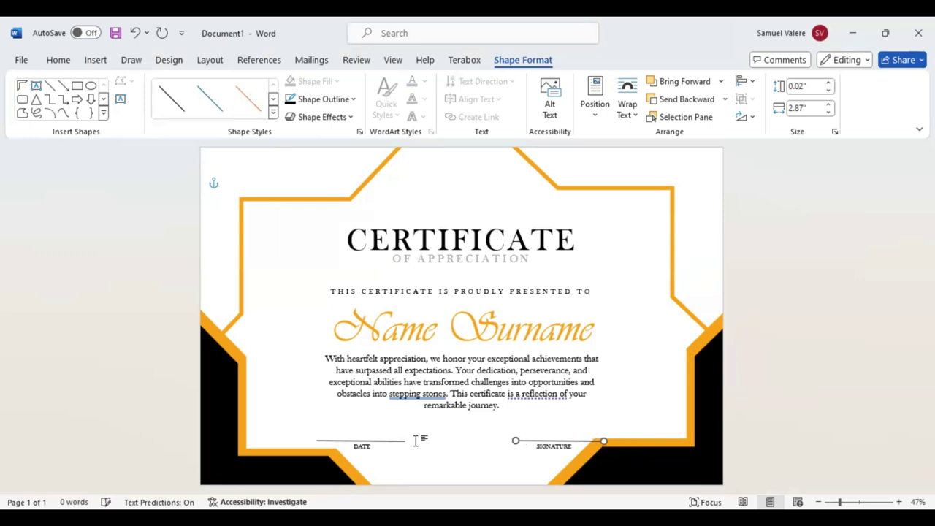
key("Left")
key("Left")
key("Left")
key("Left")
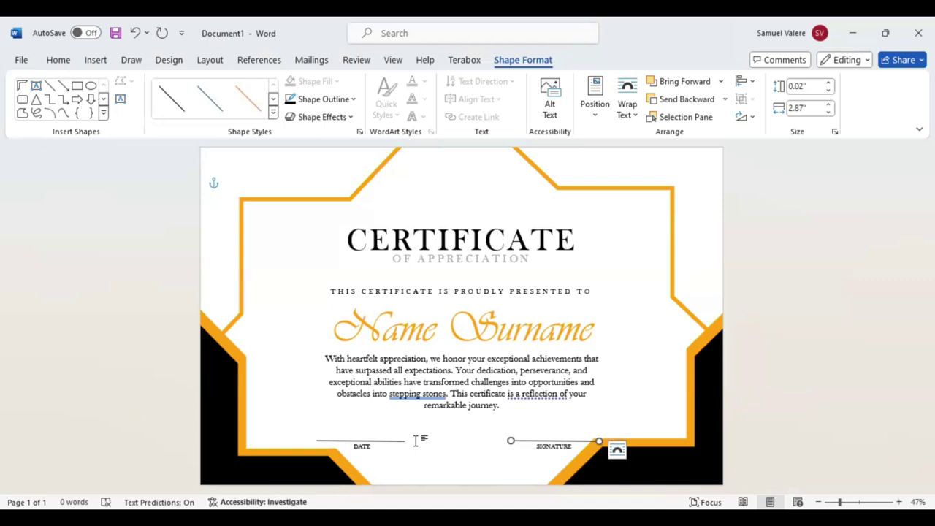
key("Left")
key("Left")
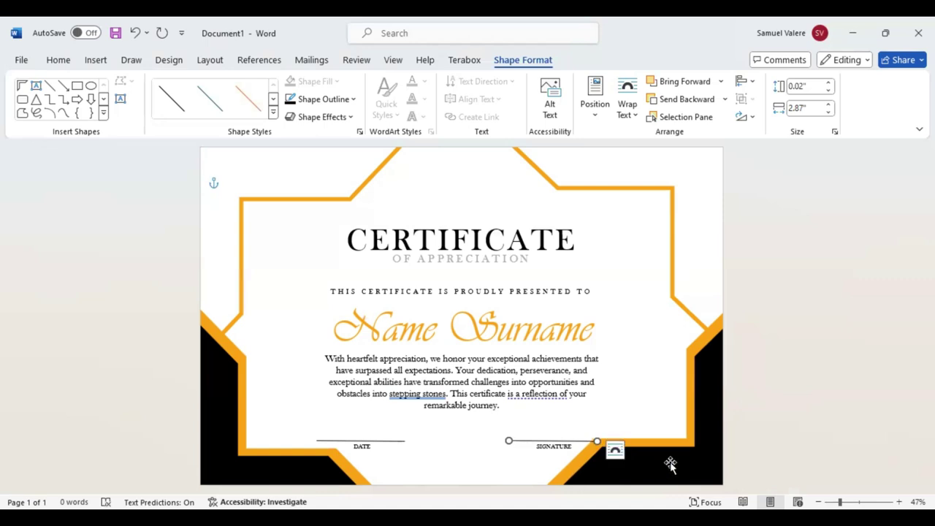
Step: Move the bottom-right black corner piece, comparing its positions and sizes with undo and redo
left_click(671, 466)
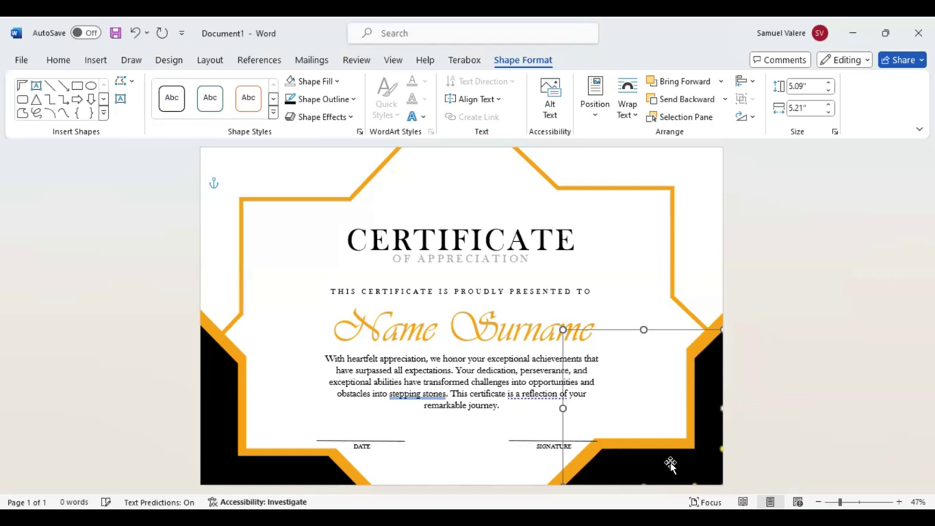
mouse_move(671, 465)
left_mouse_down()
mouse_move(658, 442)
mouse_move(658, 452)
left_mouse_up()
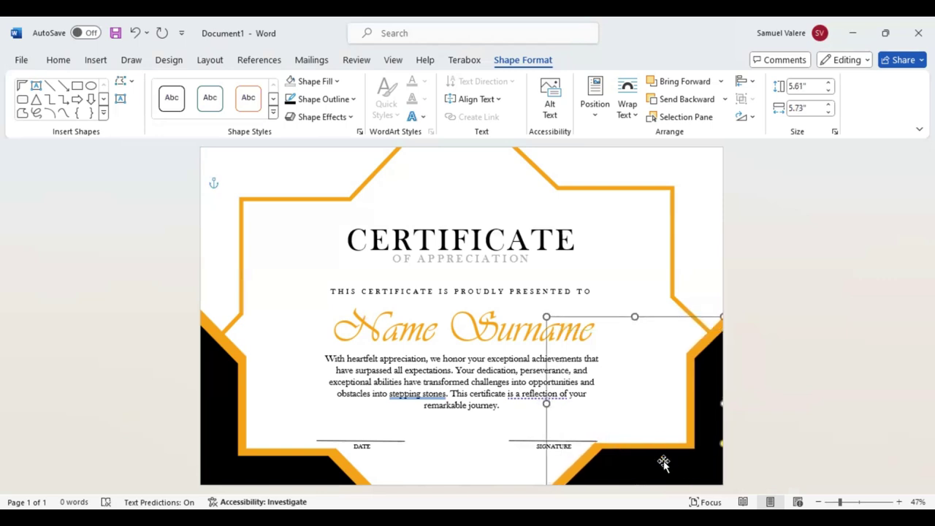
key("ctrl+z")
left_click_drag(655, 448, 652, 448)
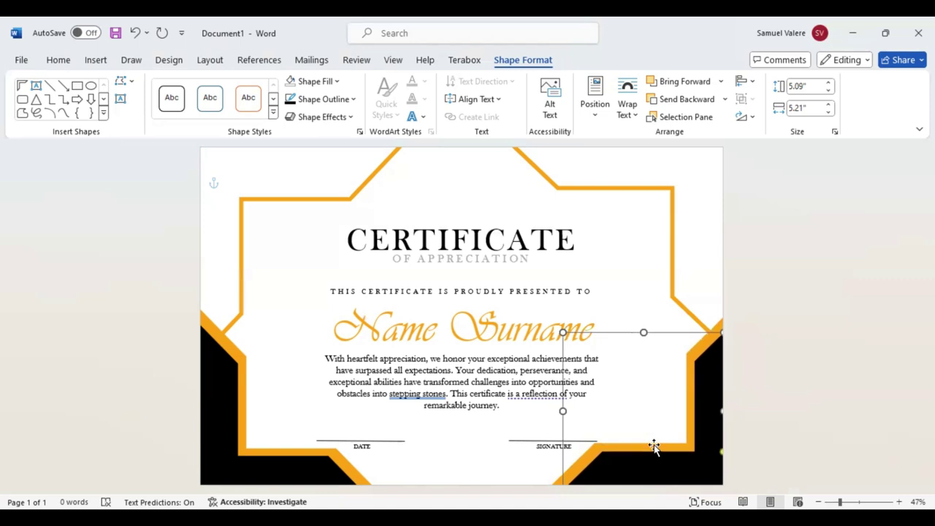
key("ctrl+y")
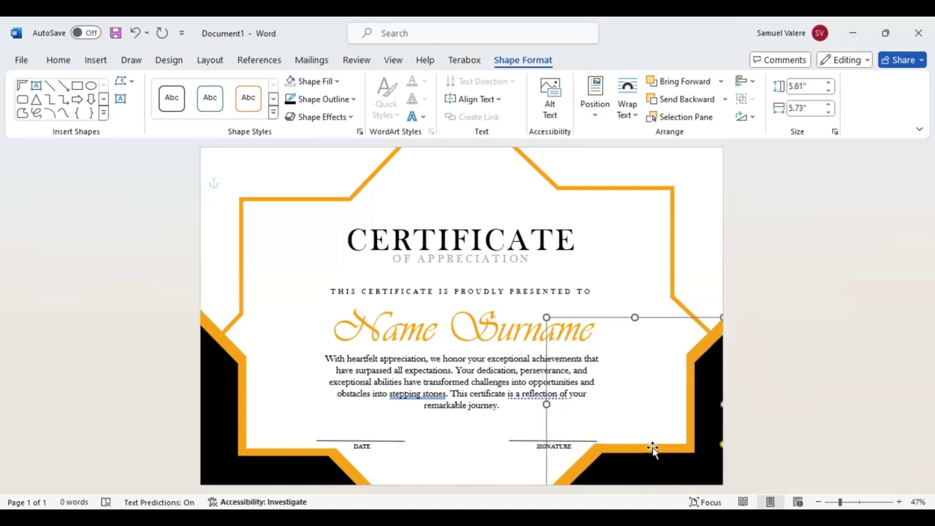
left_click_drag(652, 448, 650, 449)
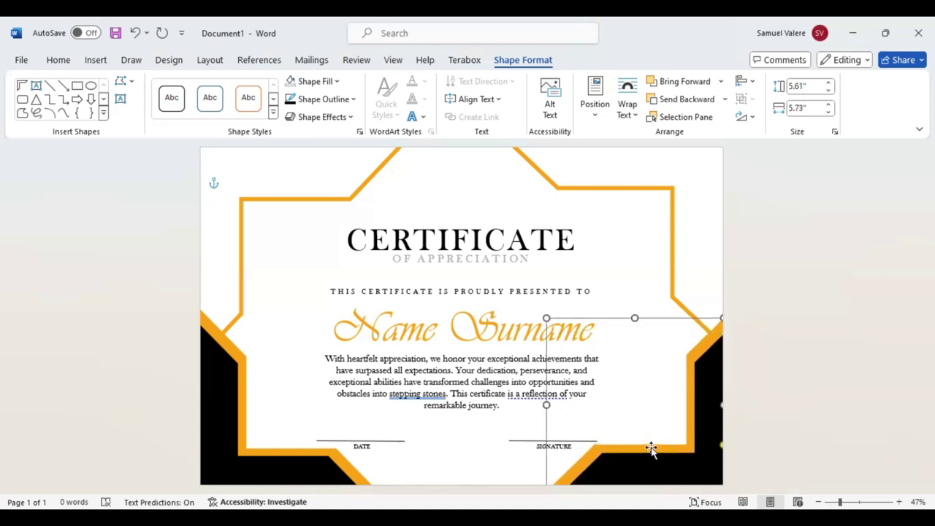
Step: Return the corner piece to its smaller 5.09" × 5.21" size and deselect it
key("ctrl+z")
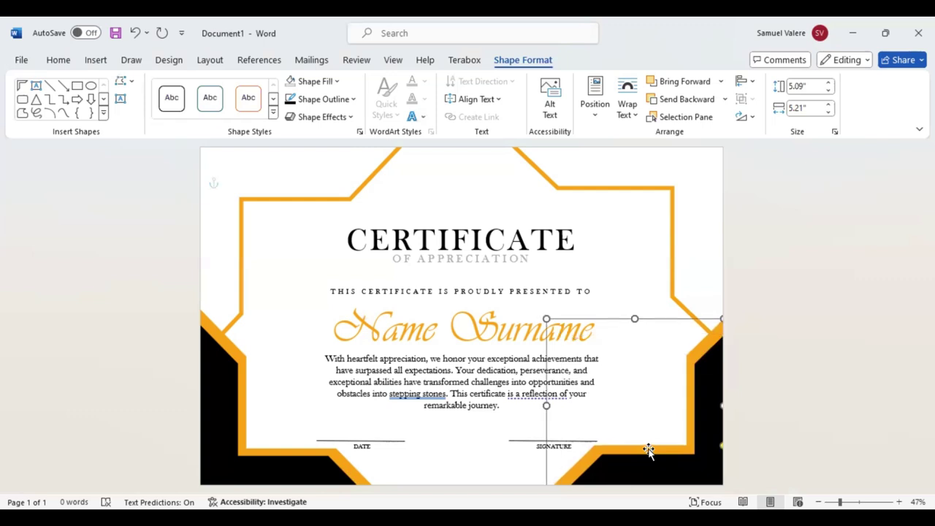
key("ctrl+y")
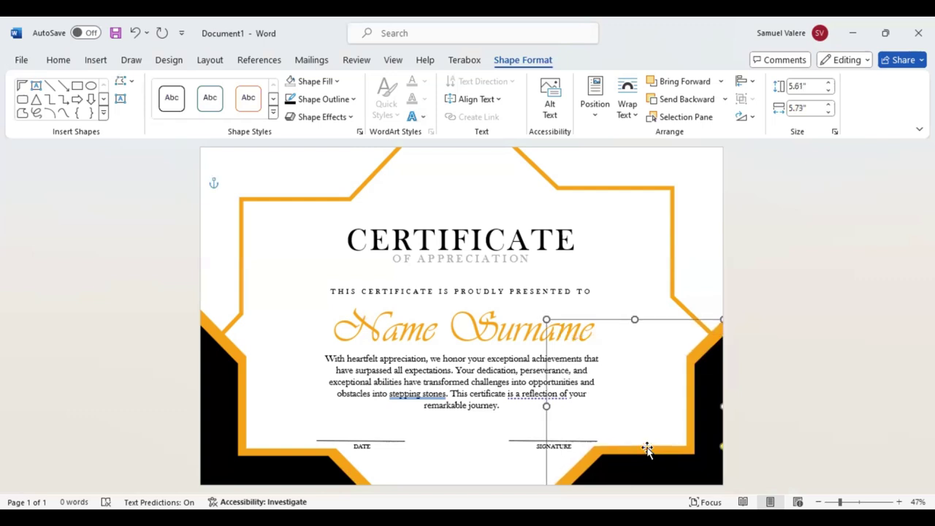
key("ctrl+z")
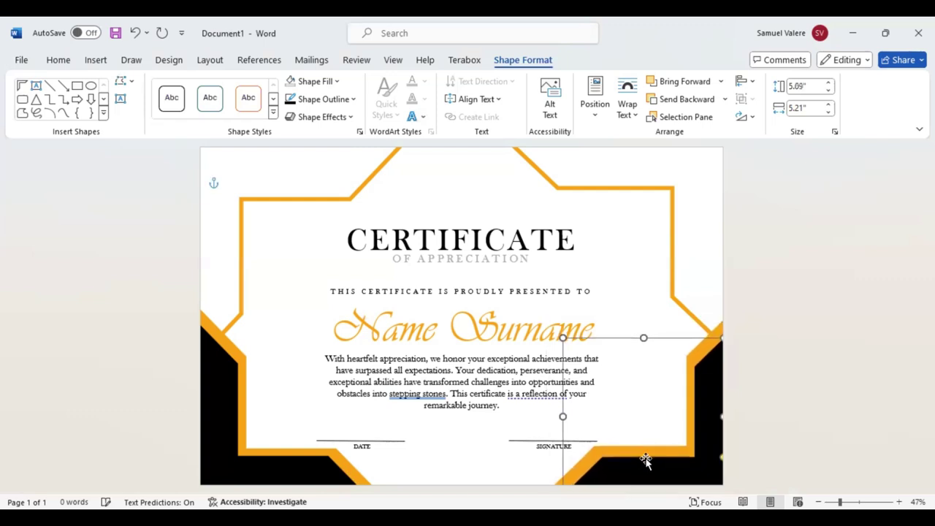
key("ctrl+y")
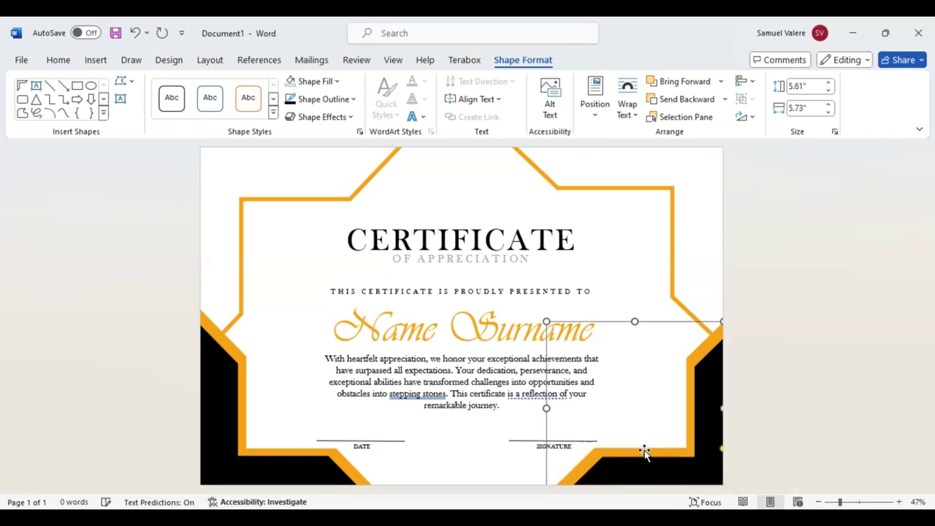
key("Down")
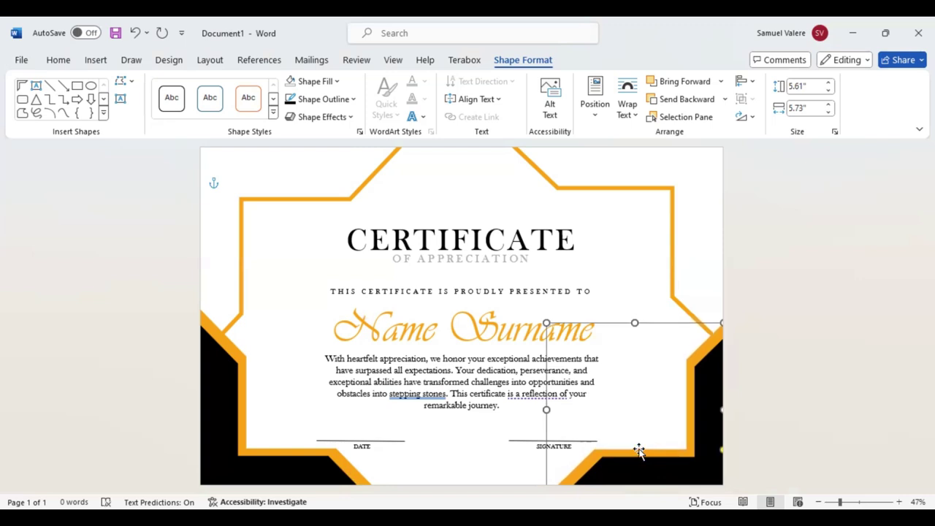
key("Up")
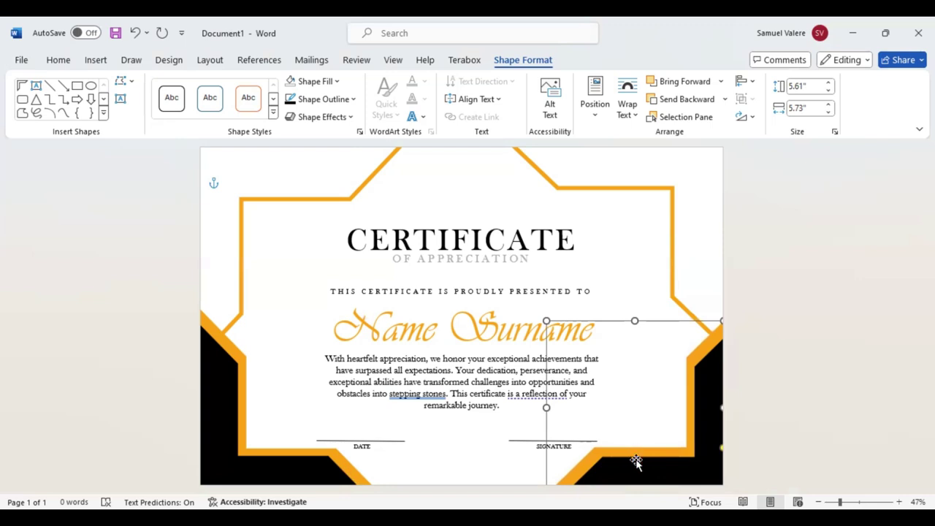
key("ctrl+z")
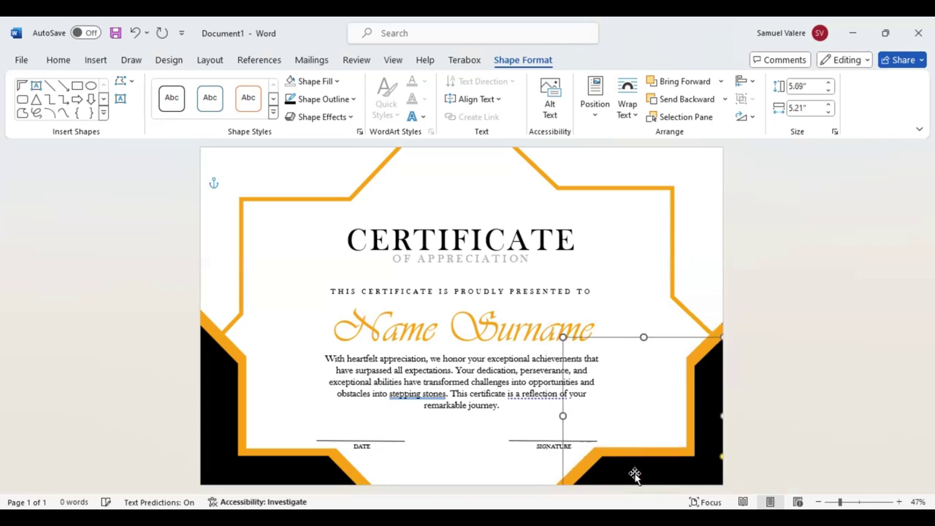
left_click(816, 345)
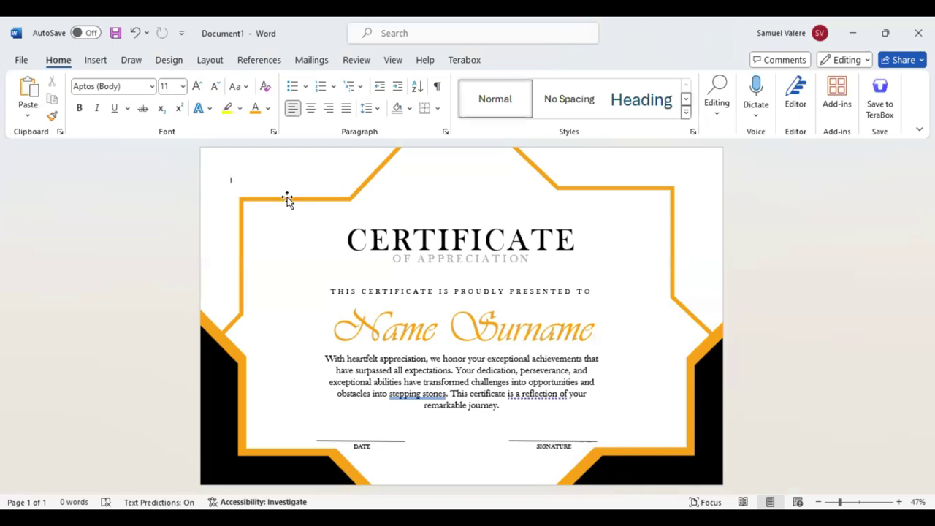
Step: Draw a 2.62" many-pointed seal star from Stars and Banners above the CERTIFICATE title
left_click(95, 61)
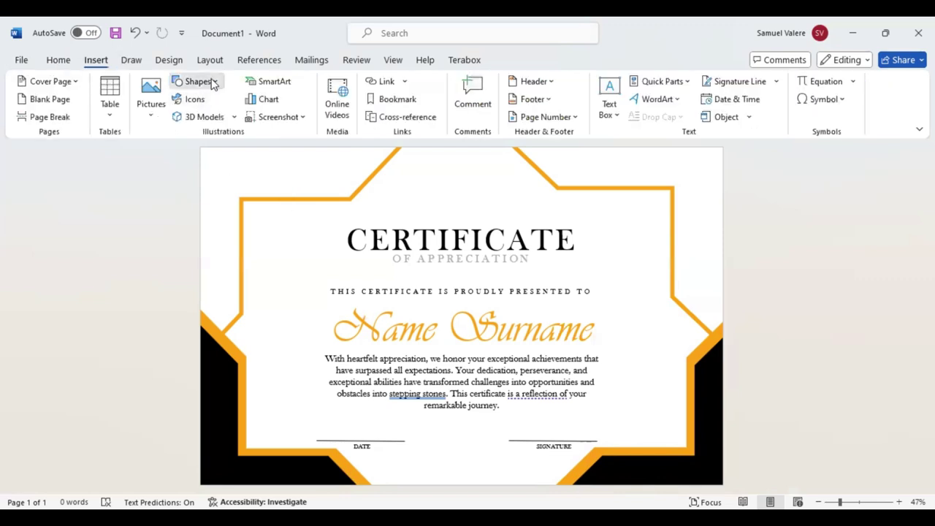
left_click(194, 81)
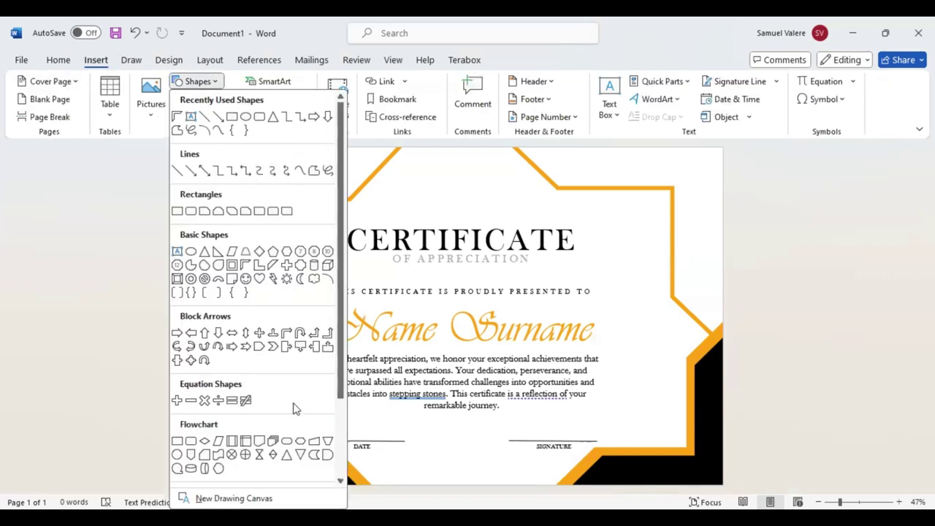
scroll(291, 295, "down", 1)
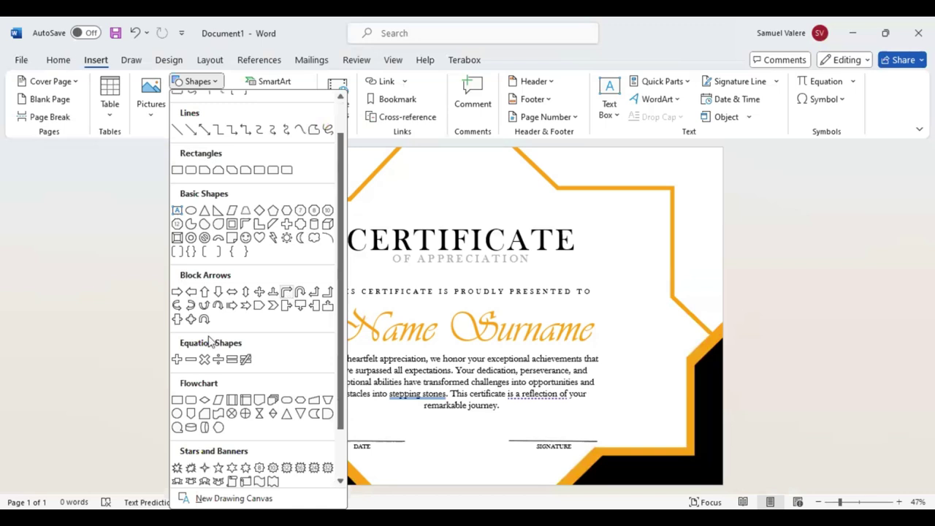
scroll(211, 342, "down", 2)
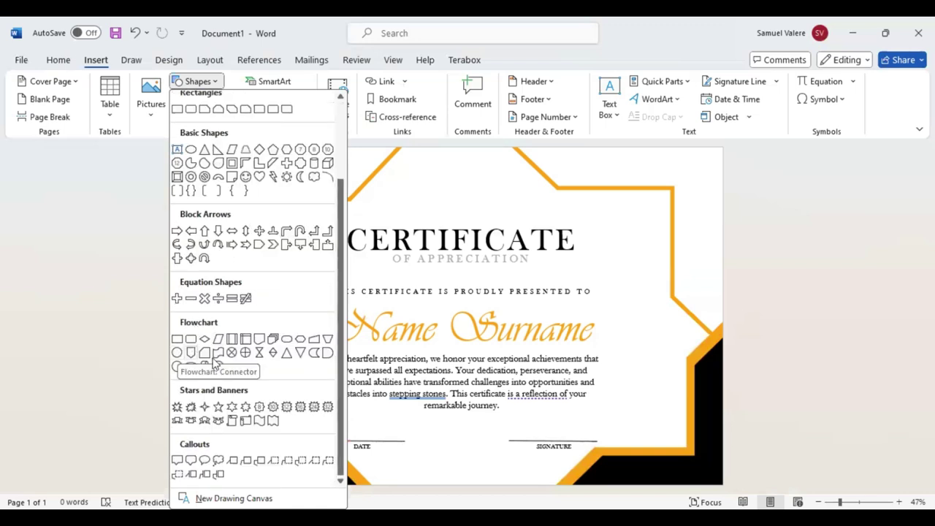
left_click(315, 408)
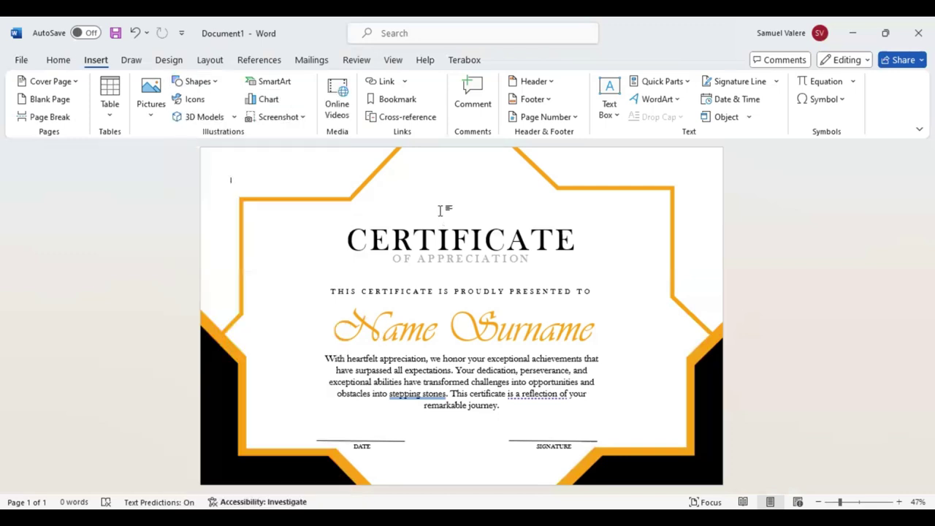
left_click(204, 83)
left_click(177, 118)
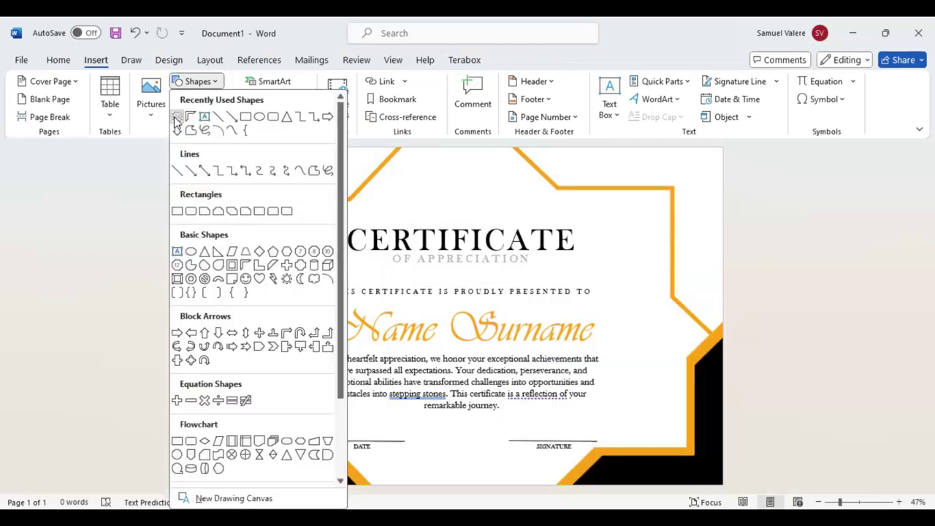
left_click(176, 118)
left_click_drag(428, 171, 509, 234)
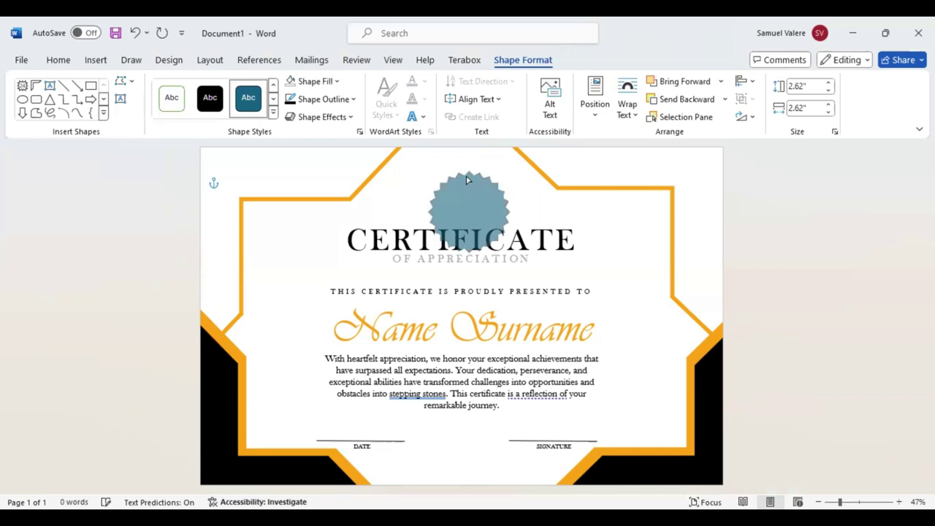
Step: Shrink the star seal to 2.31" and centre it at the top of the page
left_click_drag(468, 198, 453, 179)
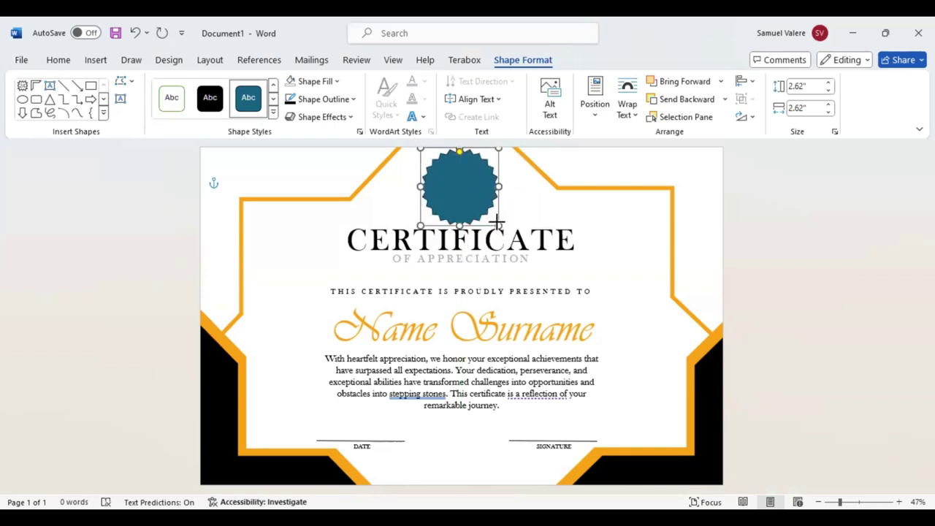
left_click_drag(502, 230, 492, 213)
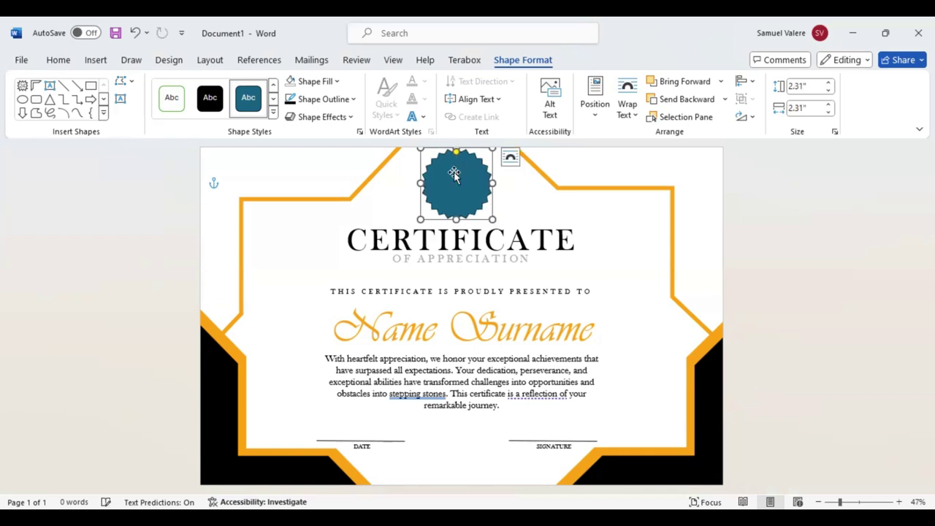
left_click_drag(456, 174, 461, 176)
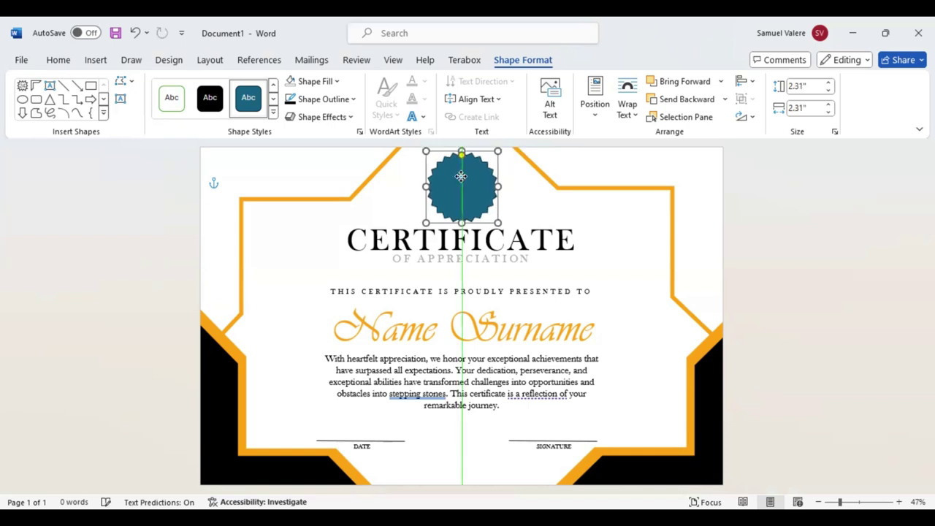
Step: Give the seal an orange fill, no outline, and the Preset 1 3-D effect
left_click(356, 103)
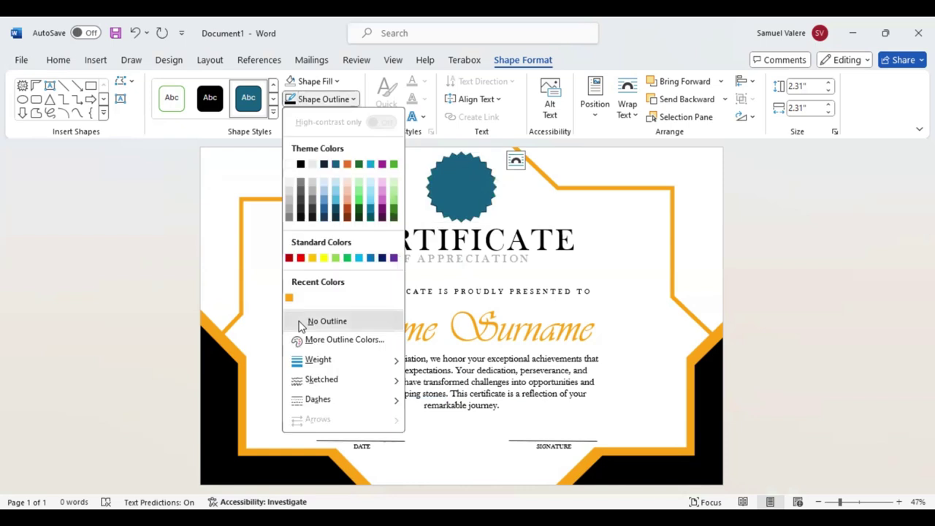
left_click(368, 200)
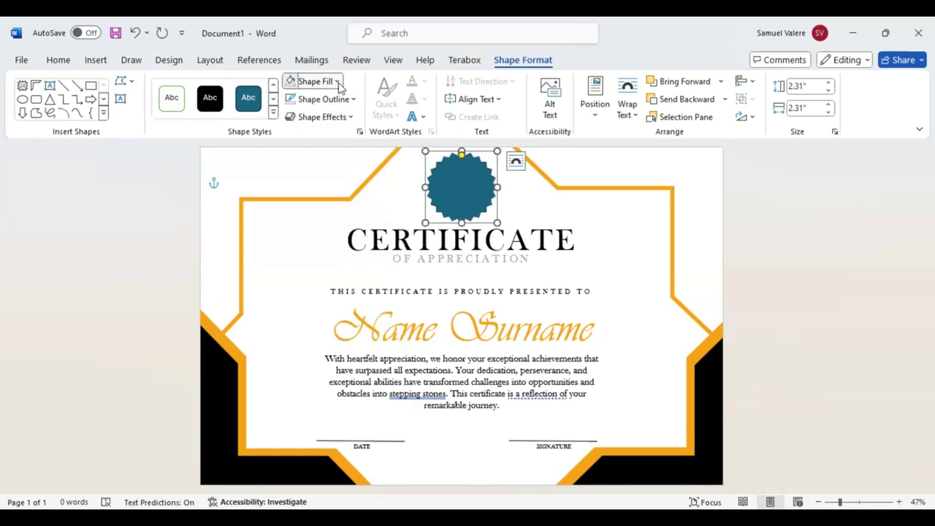
left_click(339, 86)
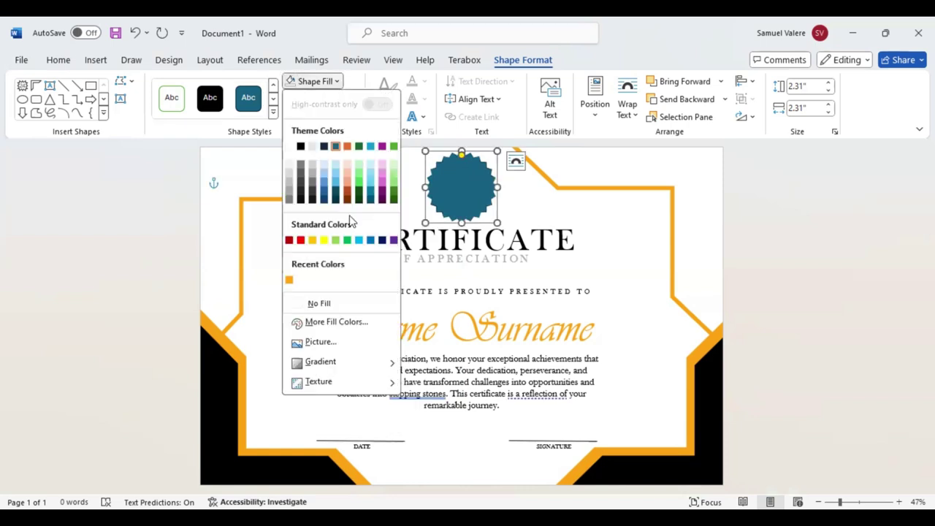
left_click(290, 282)
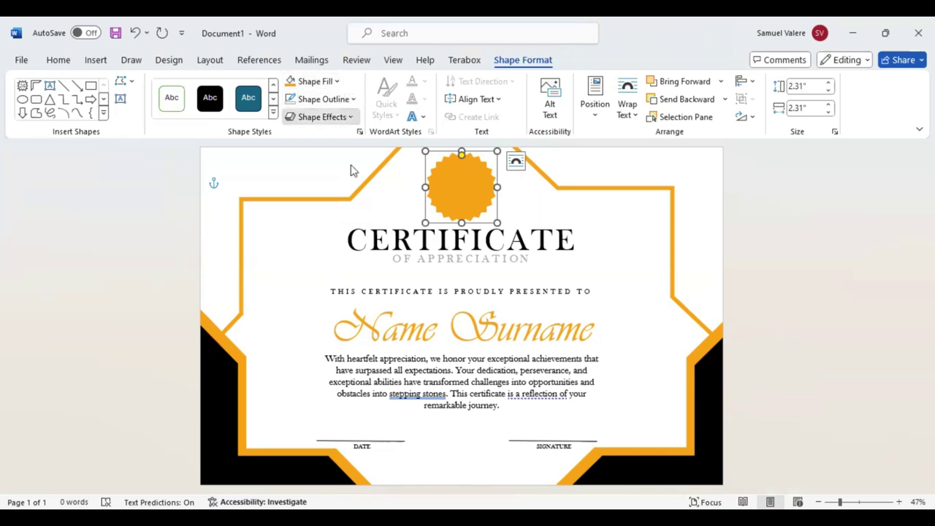
left_click(351, 116)
mouse_move(357, 144)
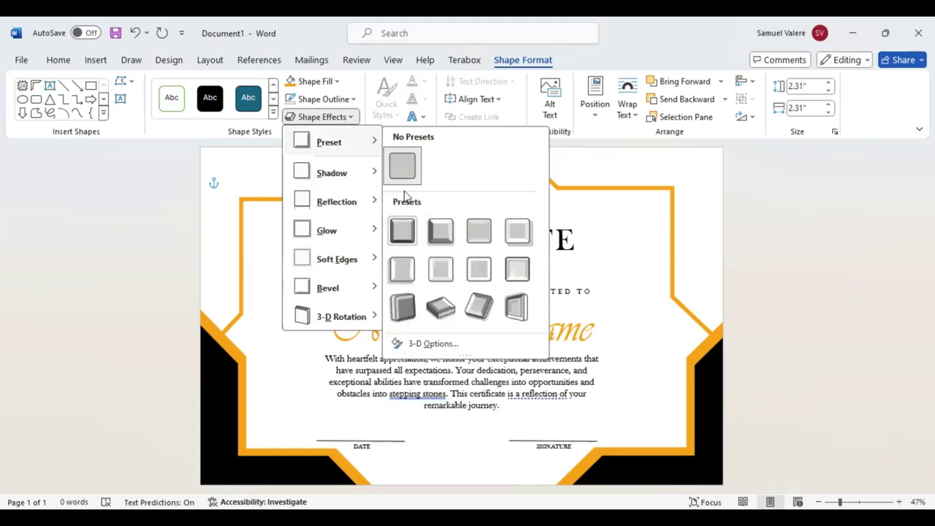
left_click(410, 235)
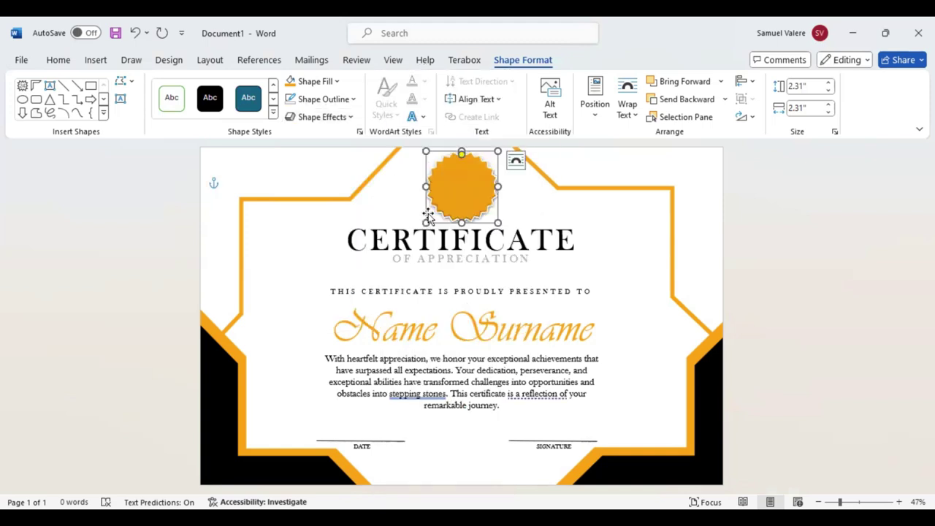